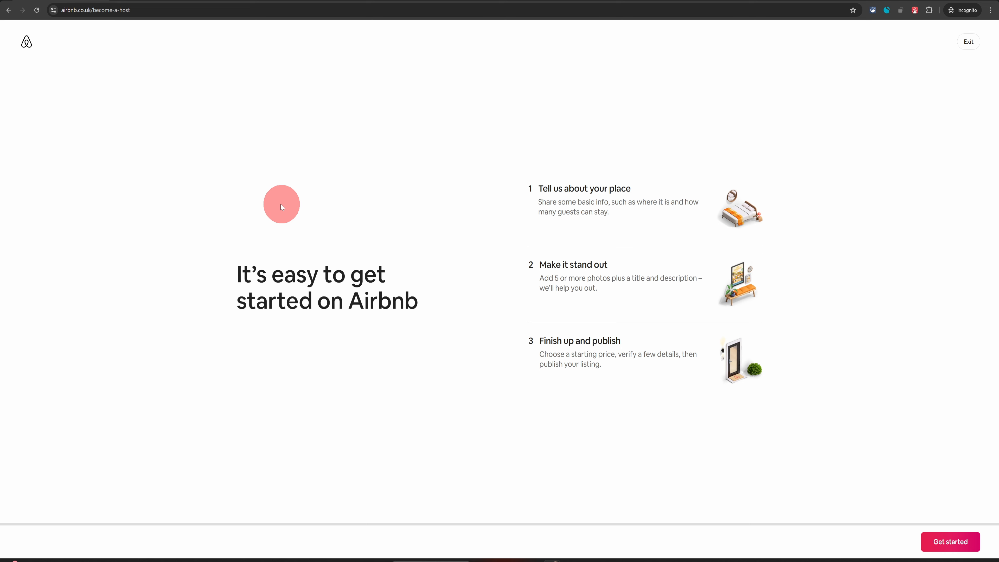
Start a new listing, choose House as the property type and keep an entire place as what guests will have
click(943, 542)
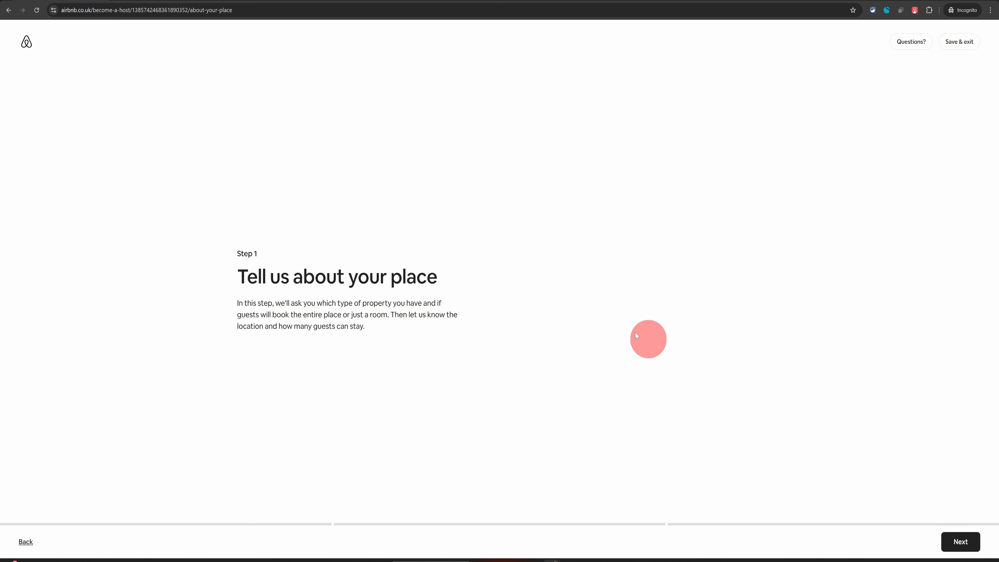
click(959, 542)
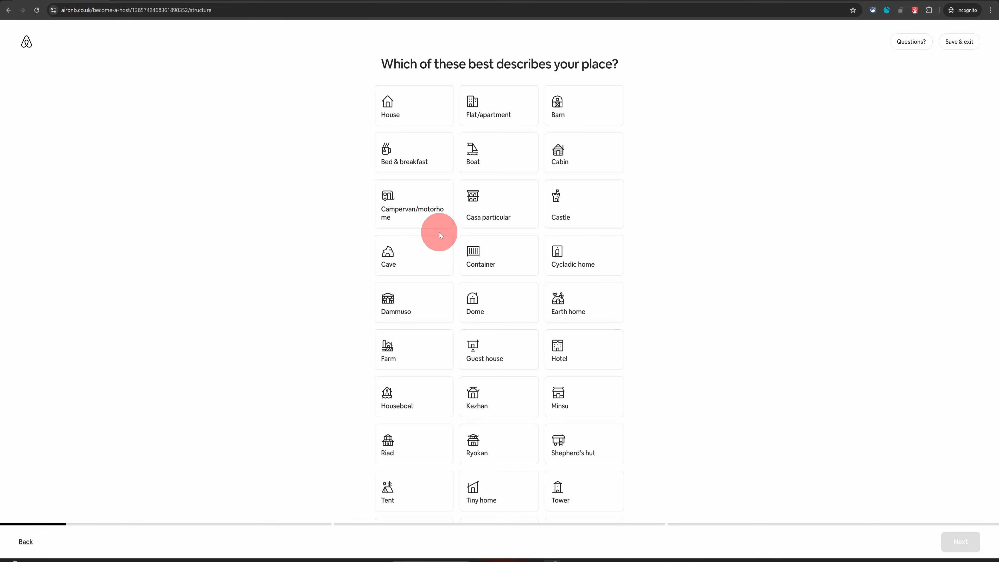
click(415, 113)
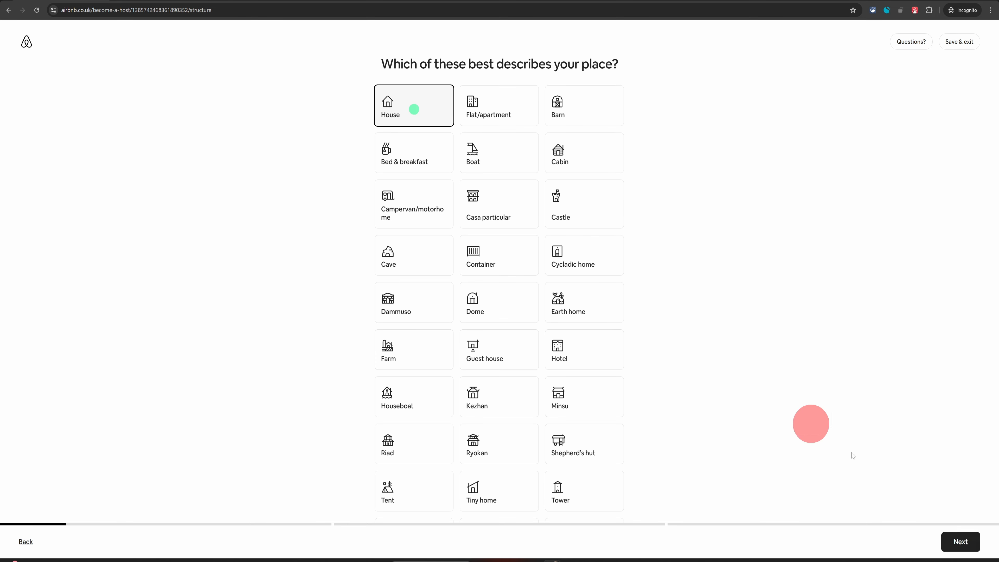
click(969, 543)
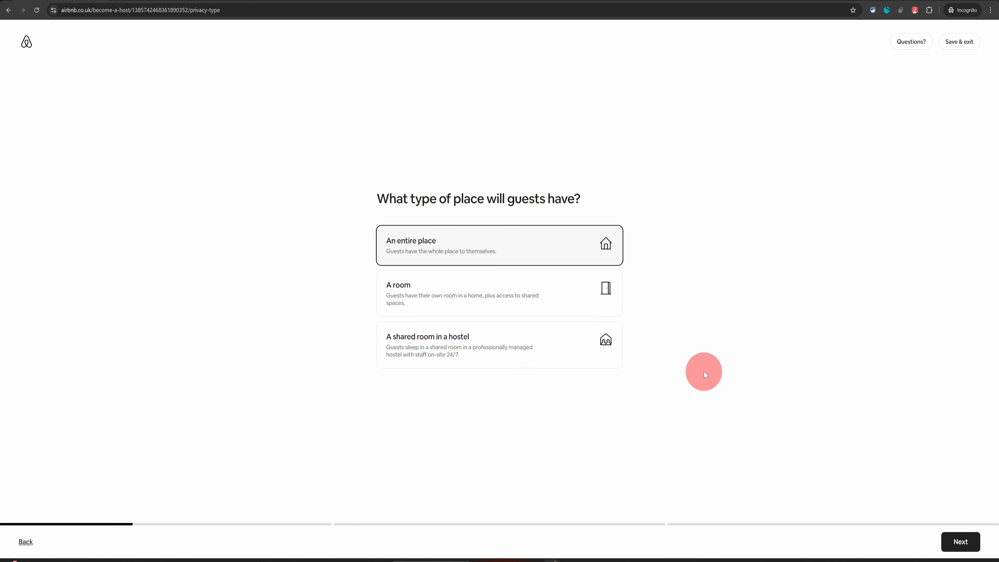
click(961, 541)
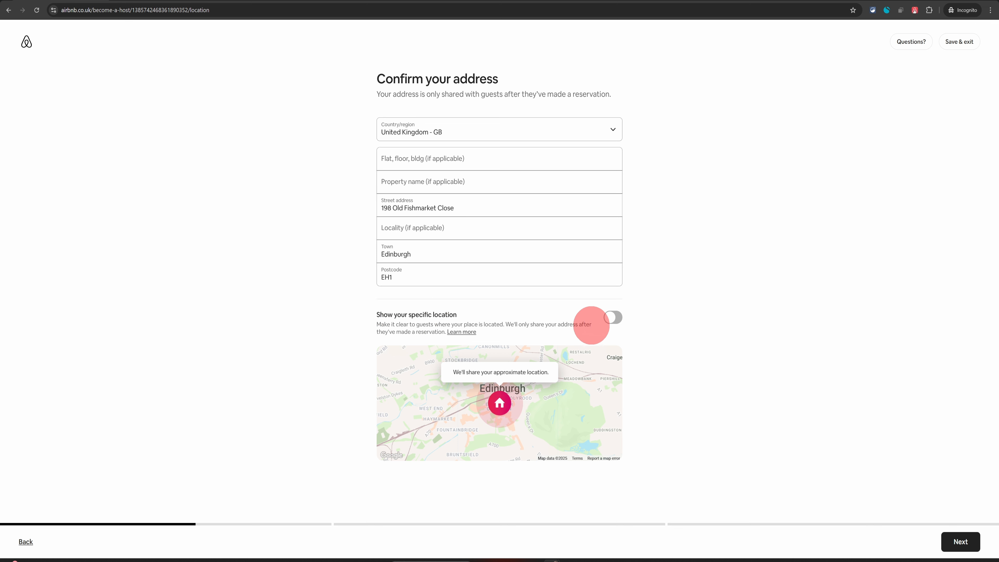
Turn on showing the specific location, confirm the property's address and accept the pin position on the map
click(611, 320)
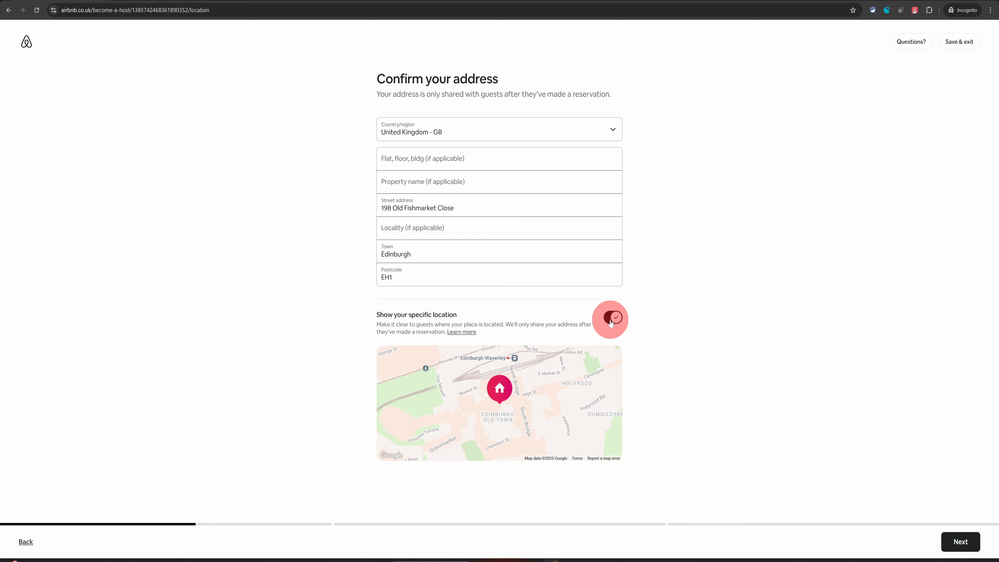
click(611, 320)
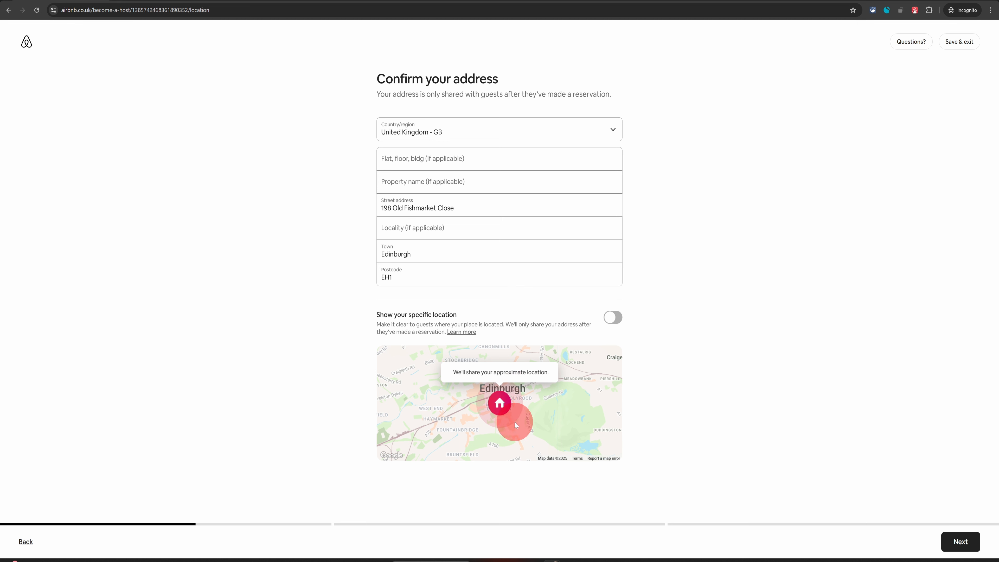
click(612, 319)
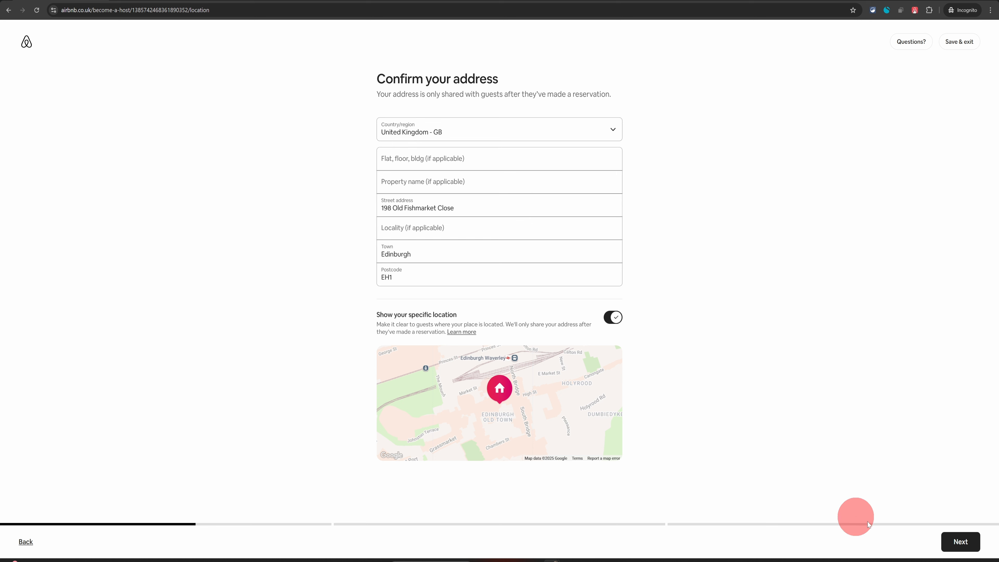
click(968, 541)
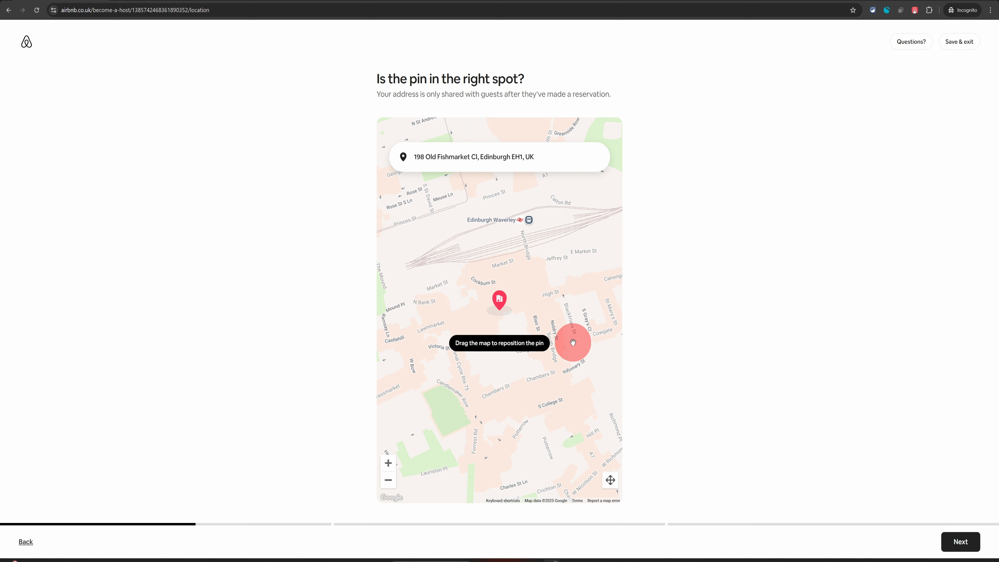
mouse_move(572, 341)
mouse_down()
mouse_move(577, 350)
mouse_move(569, 348)
mouse_up()
click(956, 540)
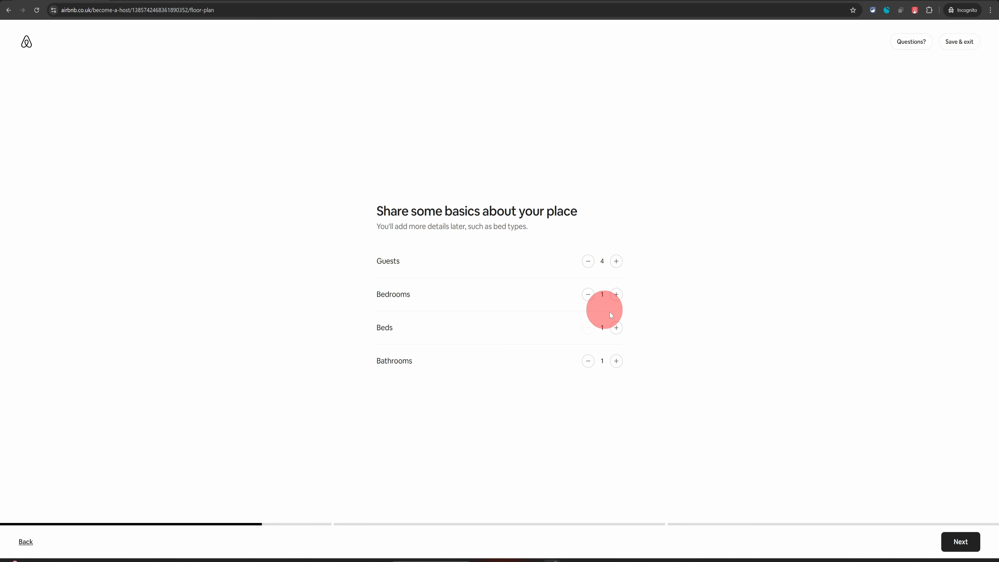
Set the place's basics to 2 bedrooms and 2 beds, and continue to the amenities part of the listing
click(615, 294)
click(616, 328)
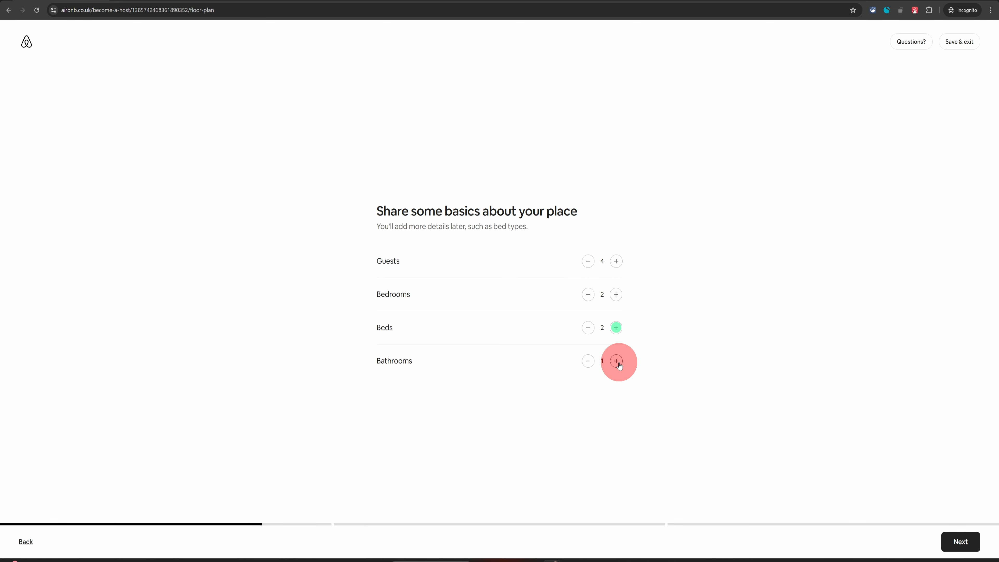
click(960, 542)
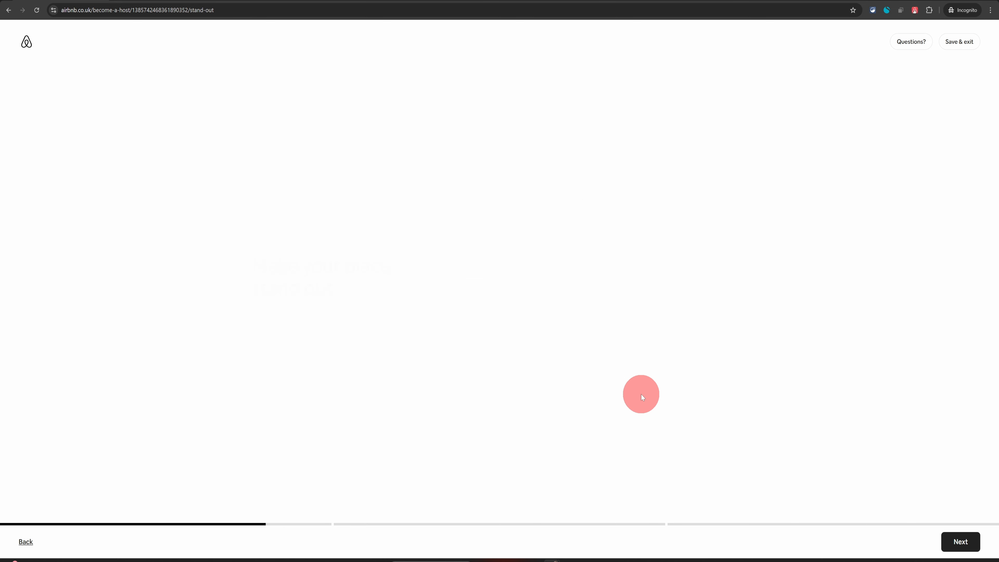
click(960, 542)
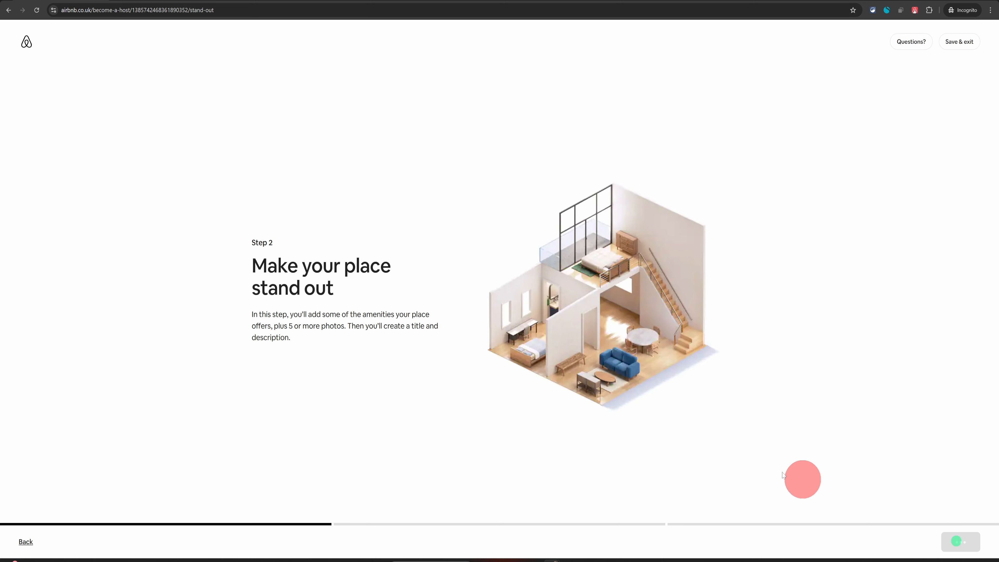
View the help available for questions about the amenities page and close it again
click(381, 151)
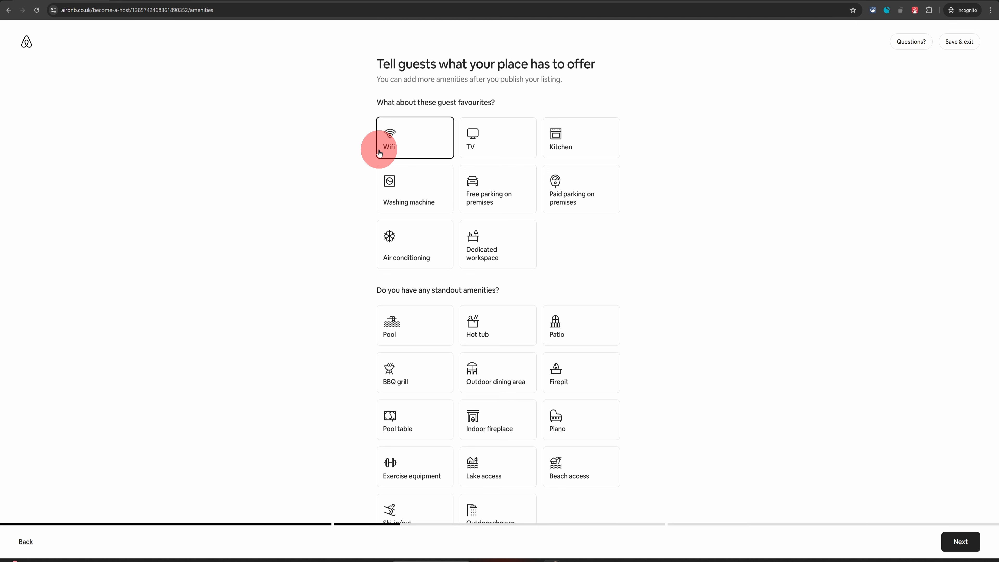
click(910, 44)
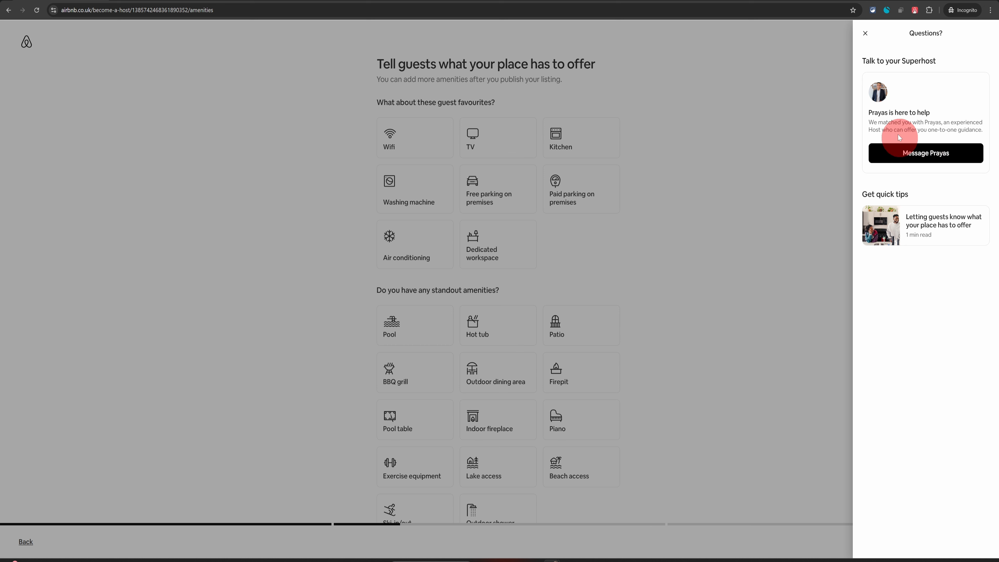
click(866, 34)
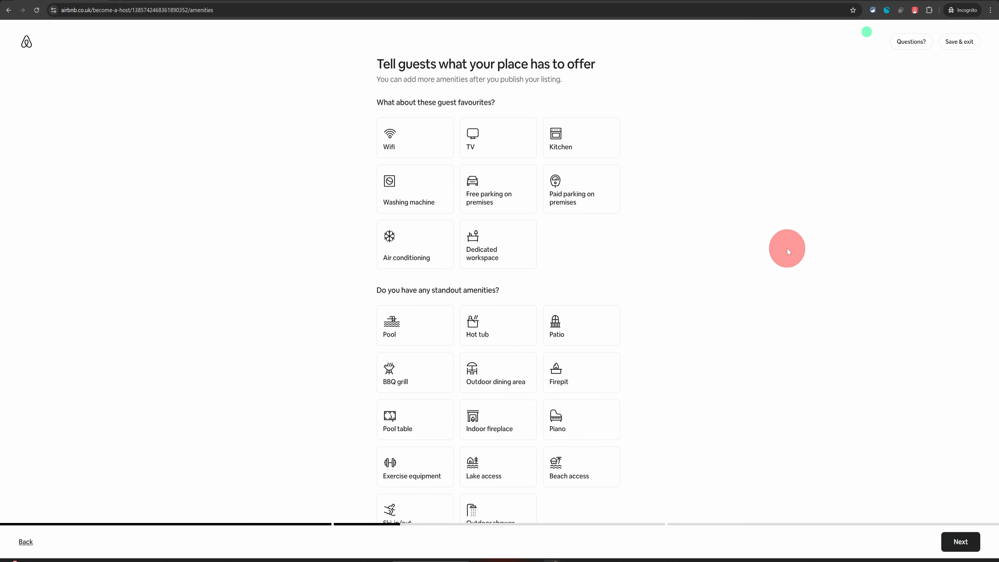
Select Wifi, TV and Kitchen as the amenities offered and continue to the photos
click(389, 145)
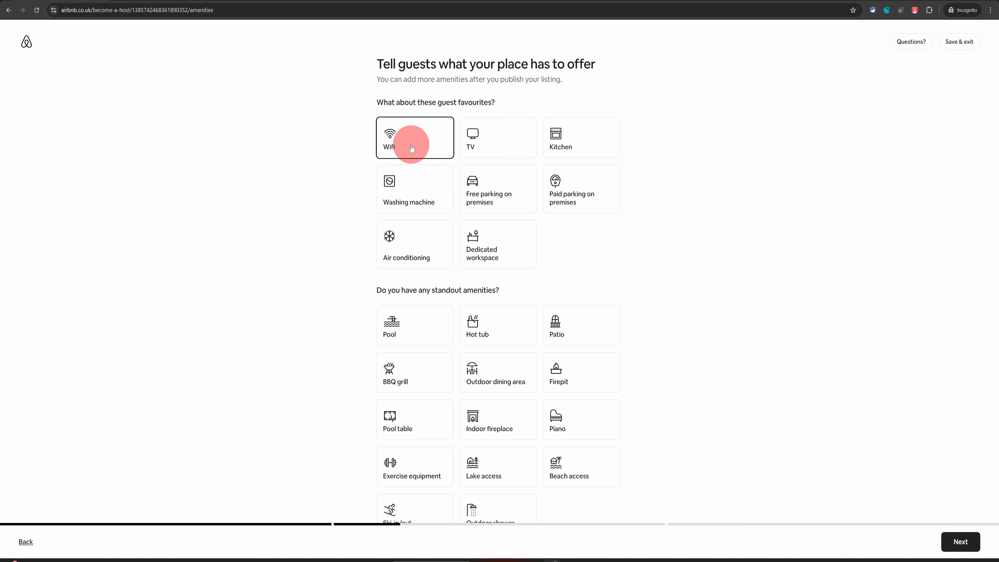
click(409, 140)
click(472, 144)
click(555, 145)
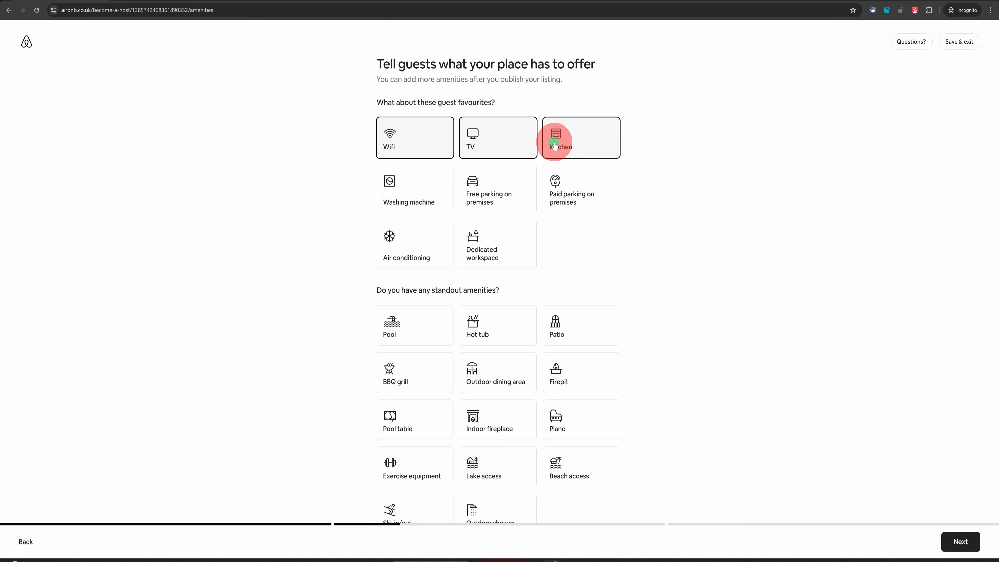
click(964, 545)
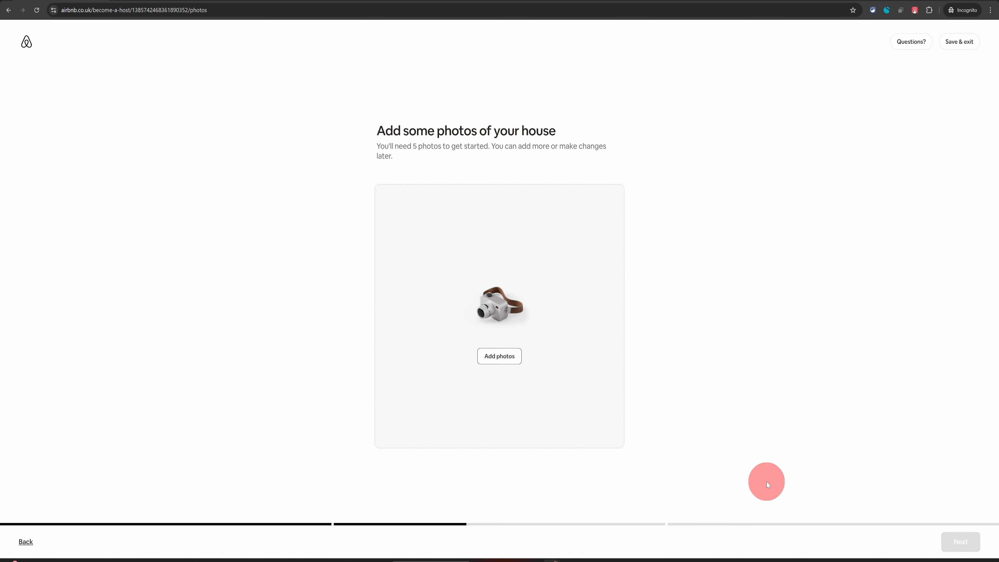
Upload all the house photos from the property's image folder and accept their arrangement in the listing
click(503, 358)
click(508, 317)
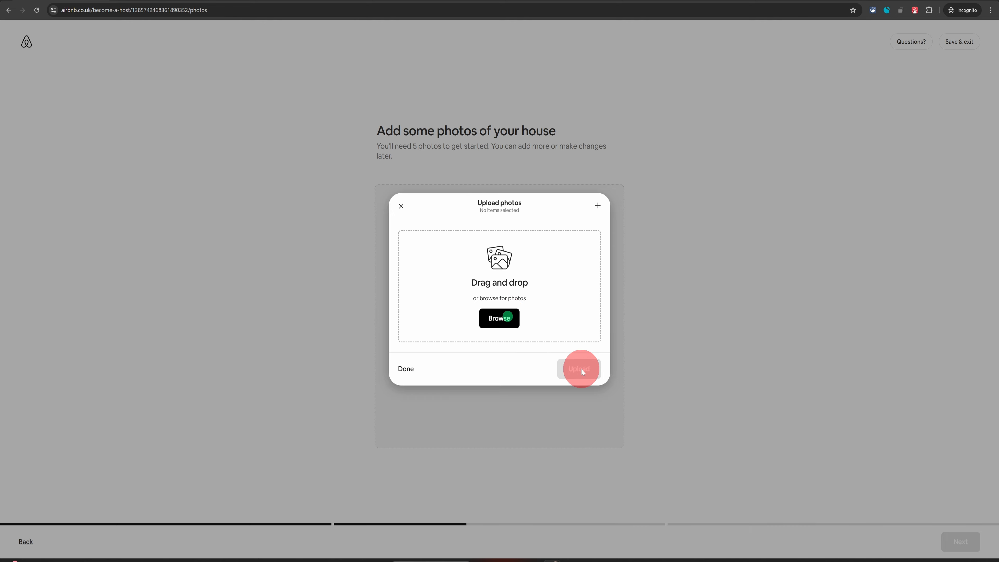
click(398, 289)
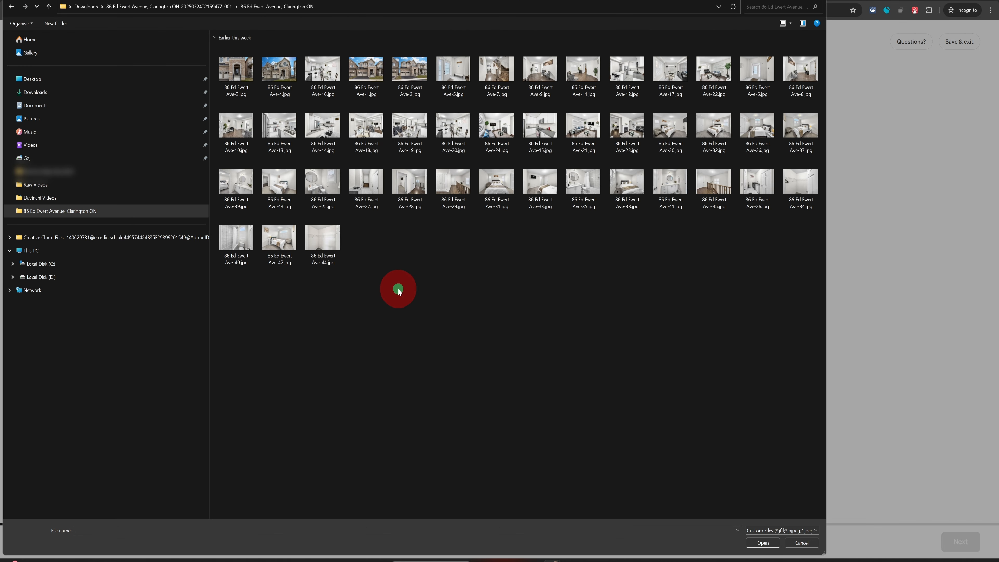
key(ctrl+a)
click(762, 542)
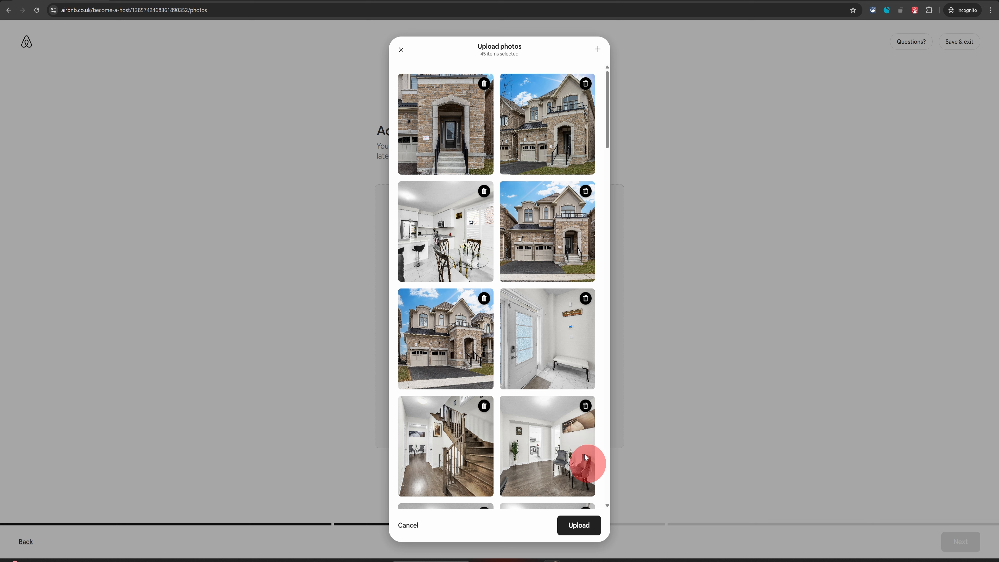
scroll(571, 492, down, 3)
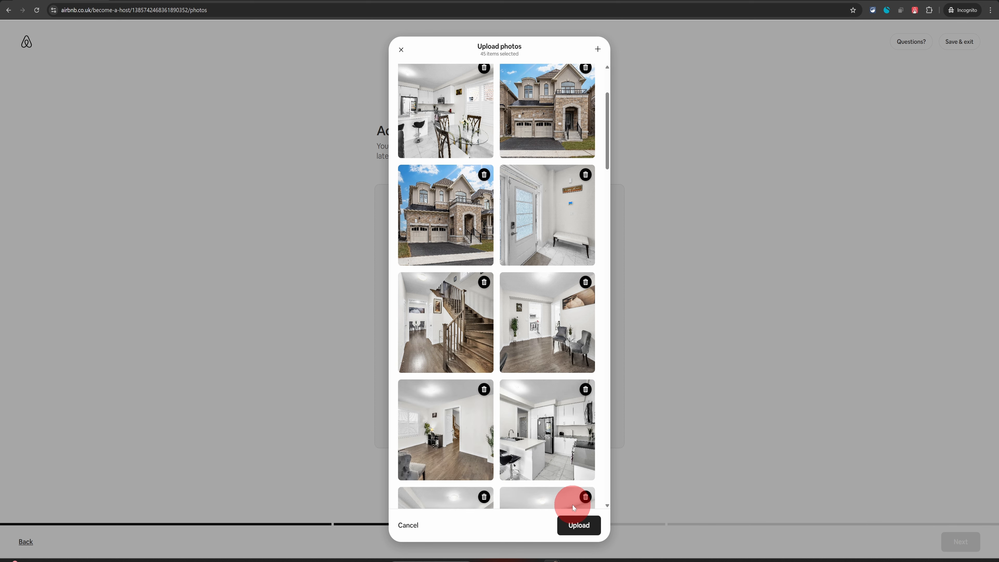
click(578, 525)
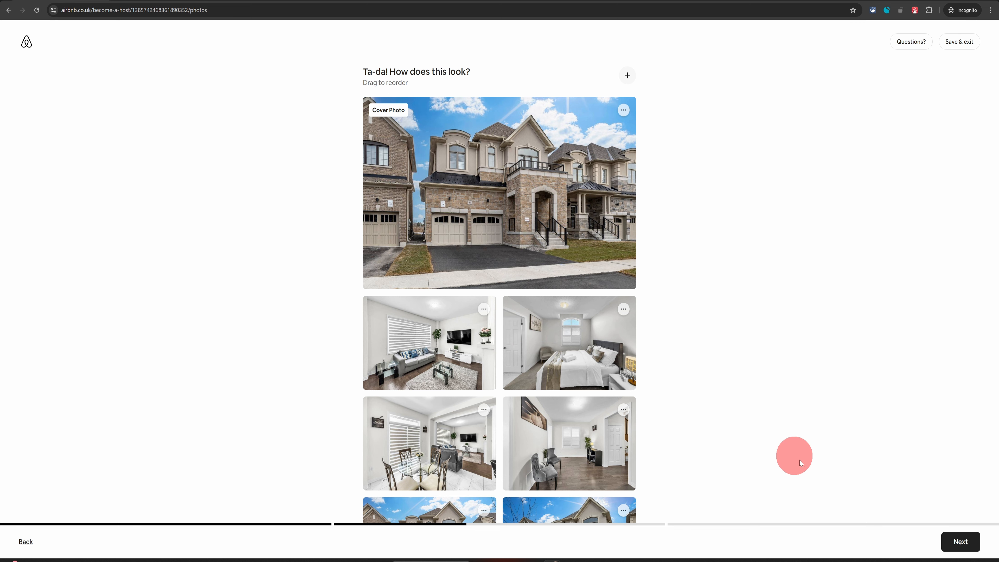
click(960, 542)
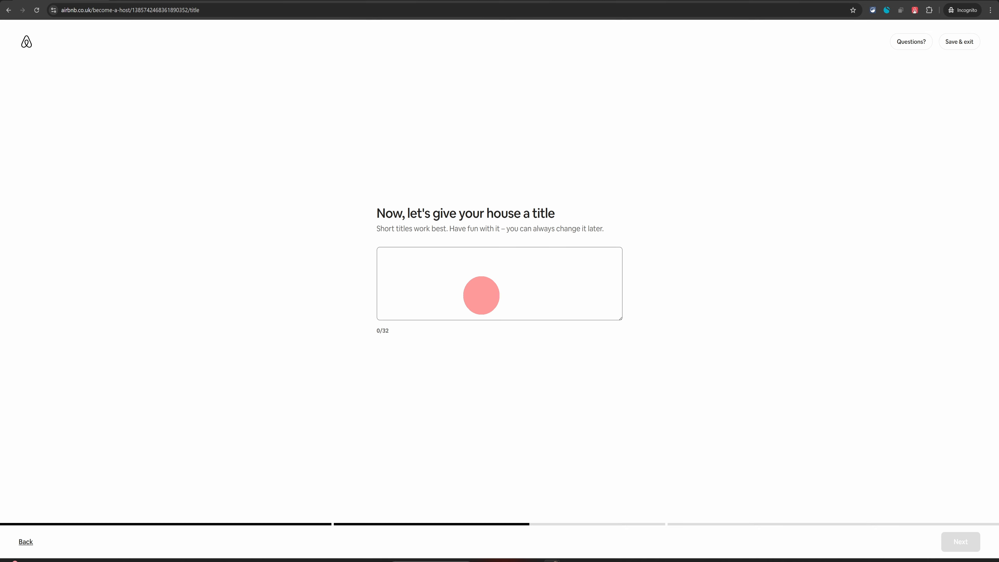
Give the house listing the title "Home in Edinburgh" and continue
click(481, 296)
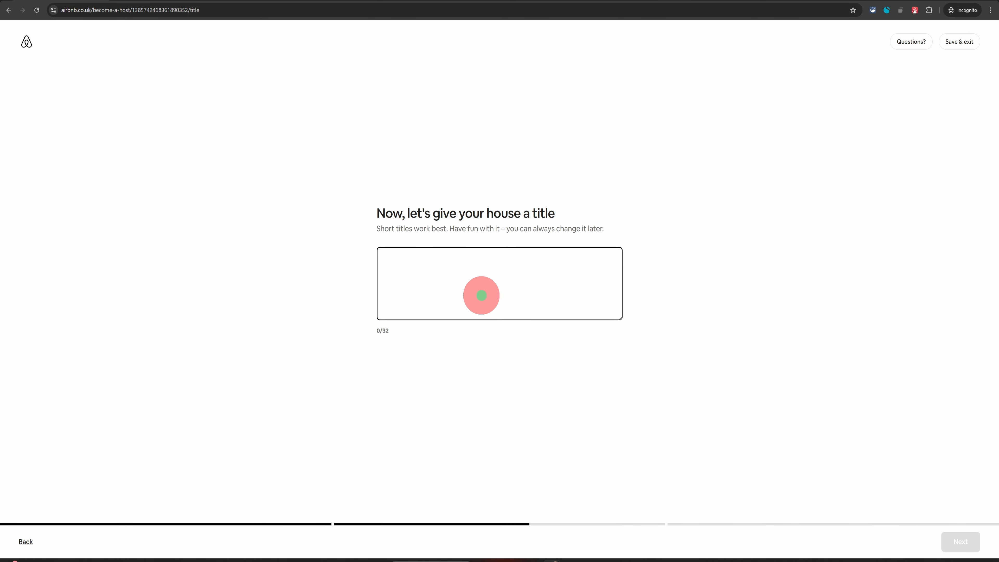
text(Home in )
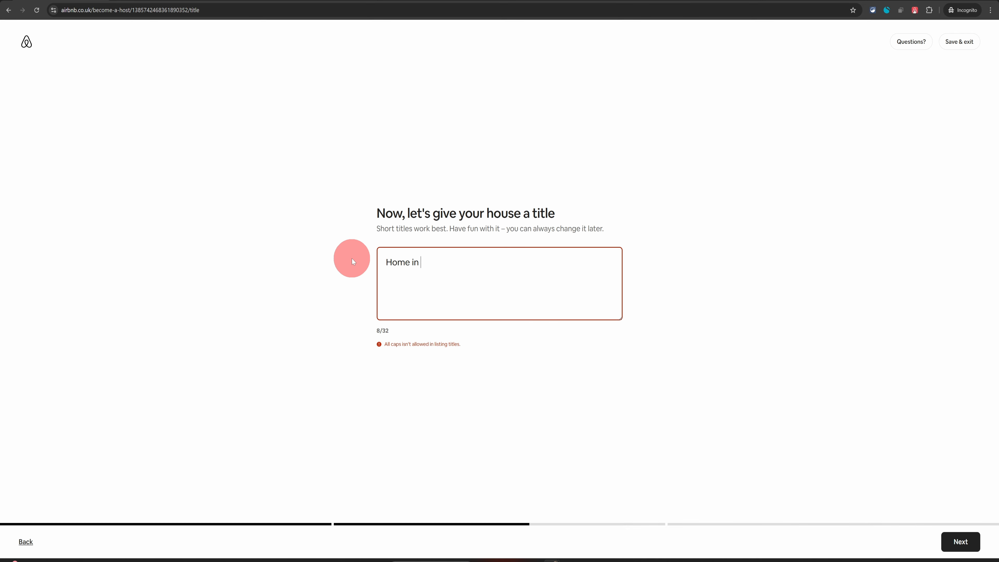
text(Edinburgh)
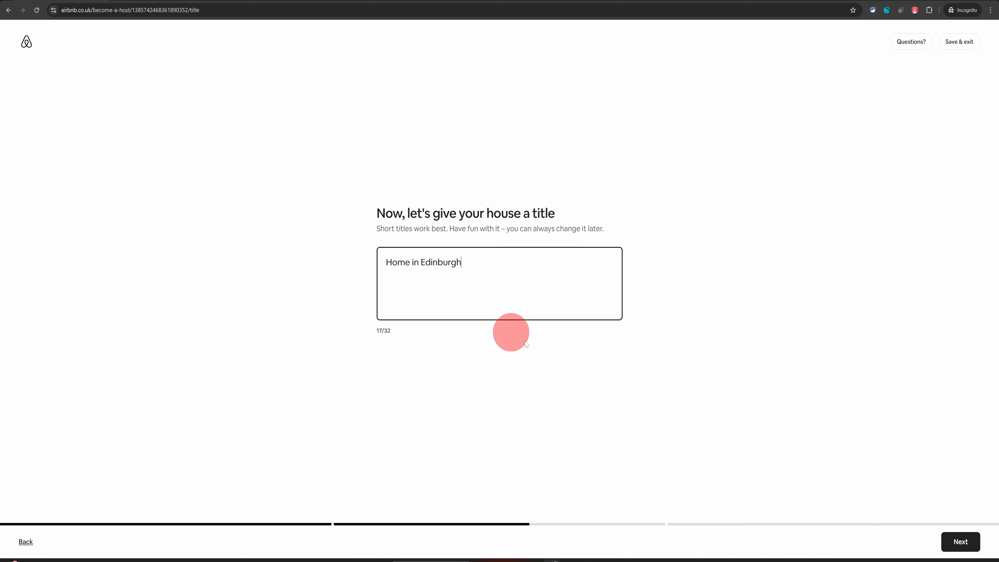
click(958, 544)
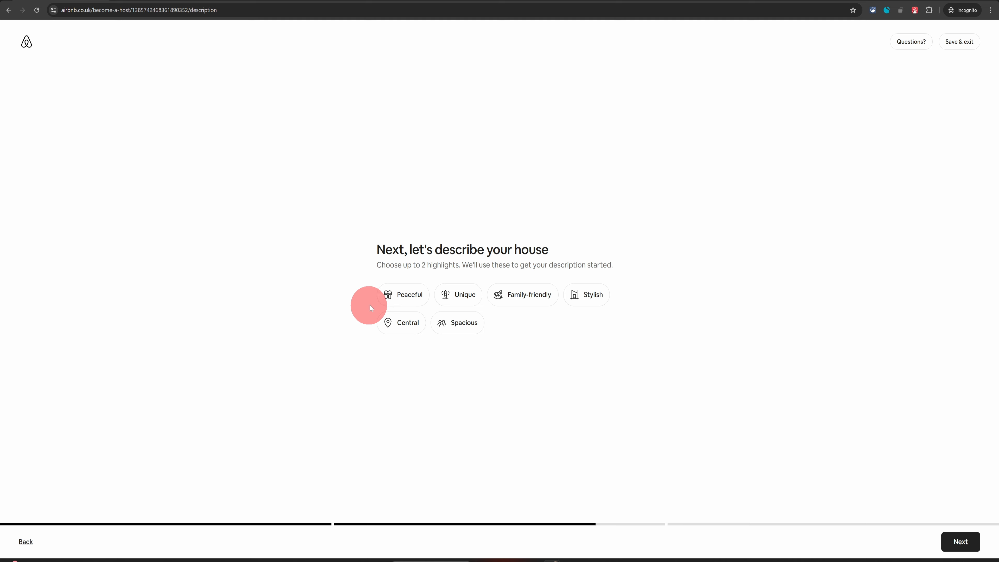
Choose Peaceful and Stylish as the house highlights and accept the suggested description text
click(389, 300)
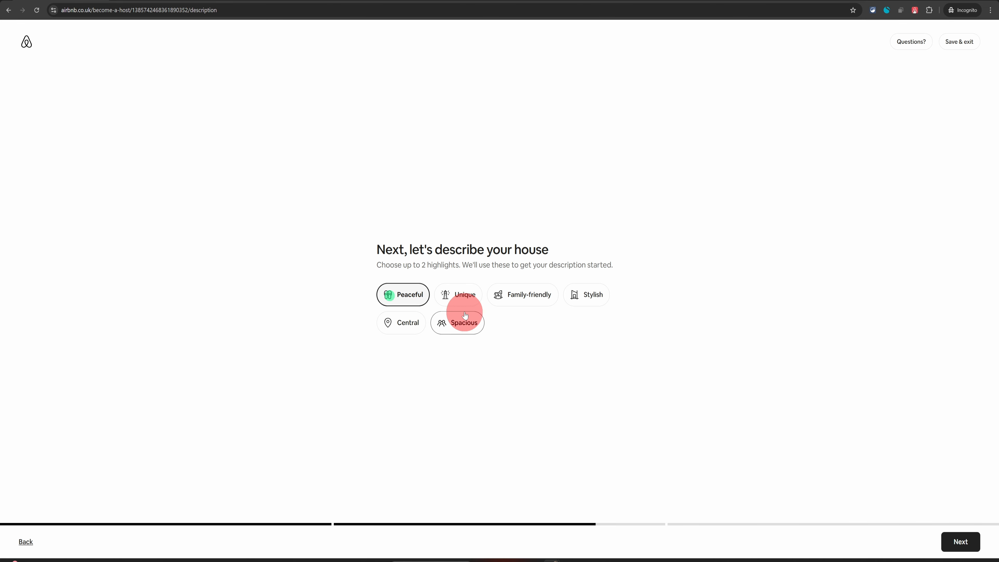
click(568, 300)
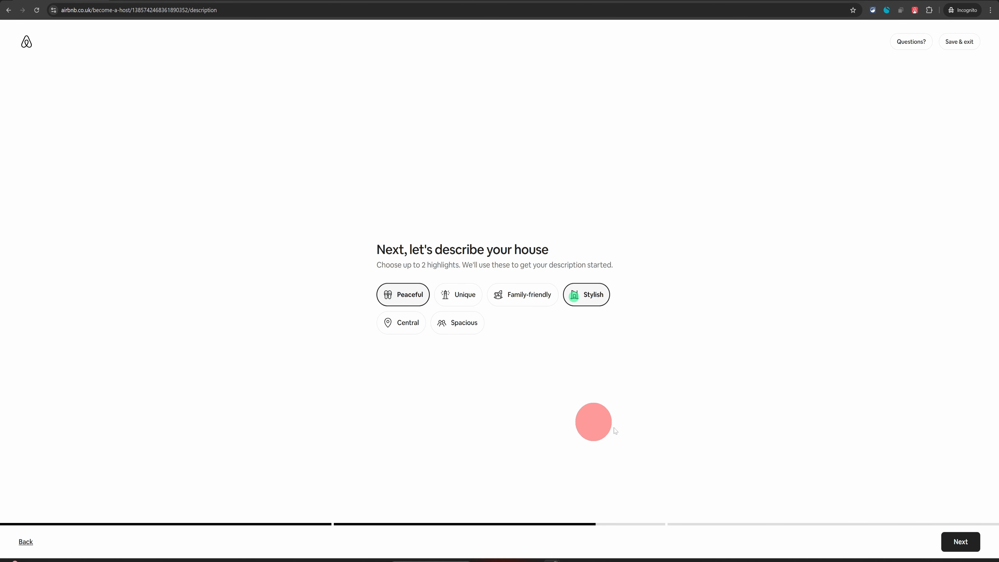
click(944, 536)
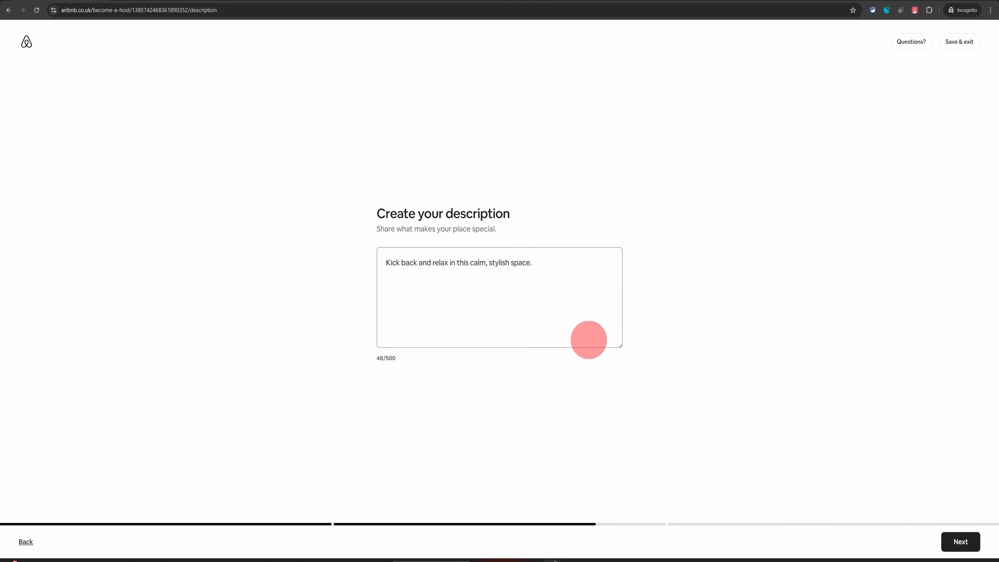
click(951, 543)
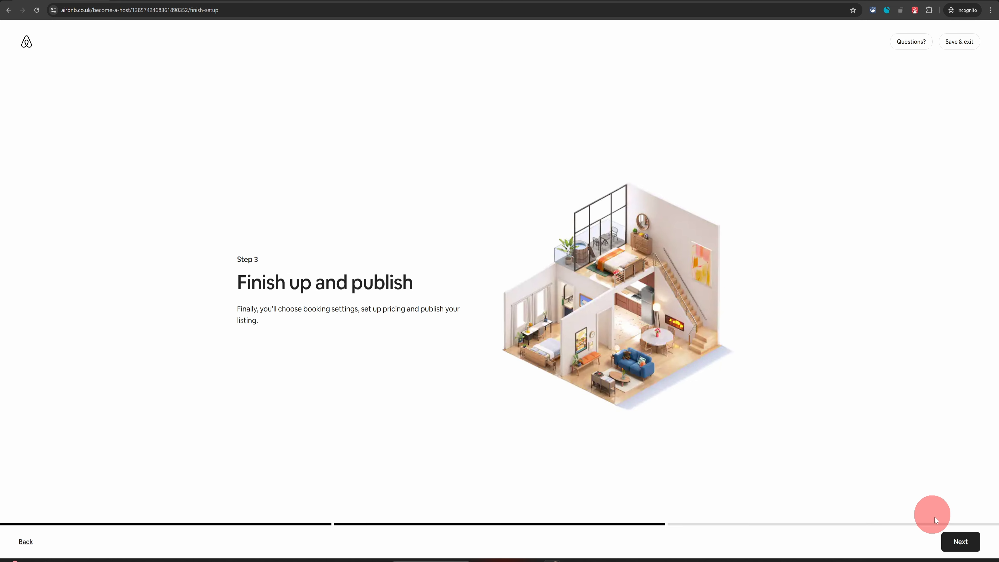
Continue to the booking settings and choose Use Instant Book so guests can book automatically
click(961, 540)
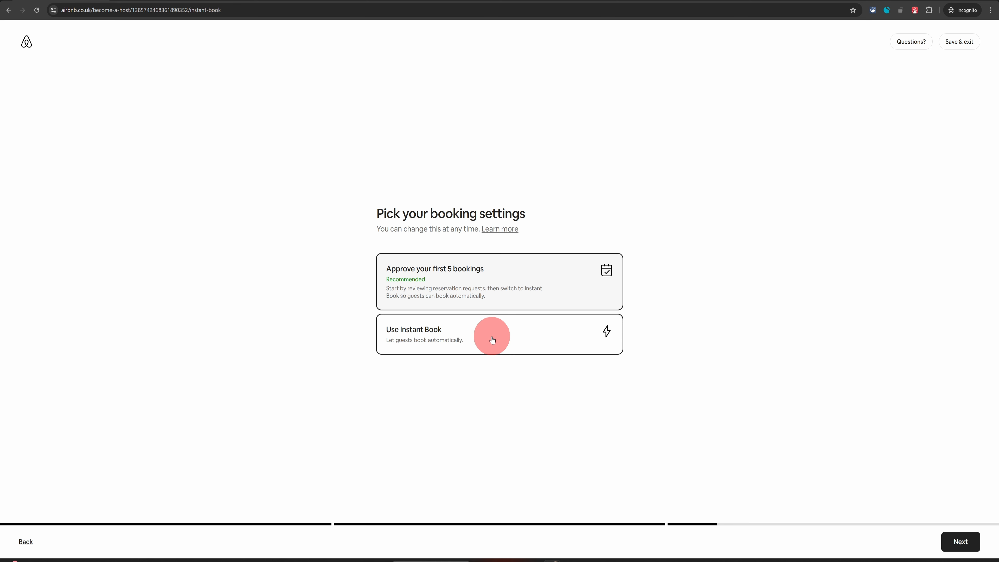
click(479, 343)
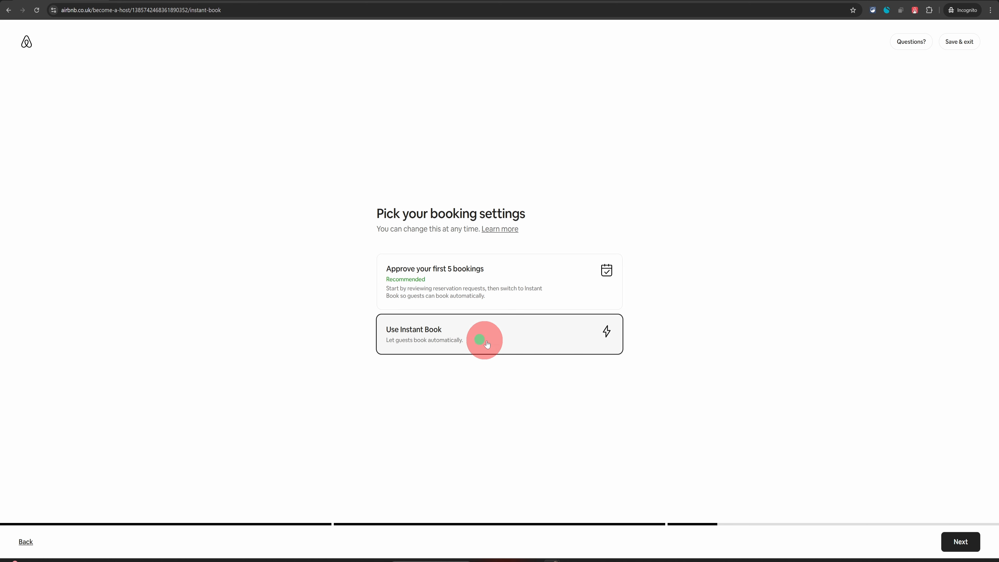
Switch the booking setting to Approve your first 5 bookings and welcome any Airbnb guest for the first reservation
click(473, 294)
click(960, 542)
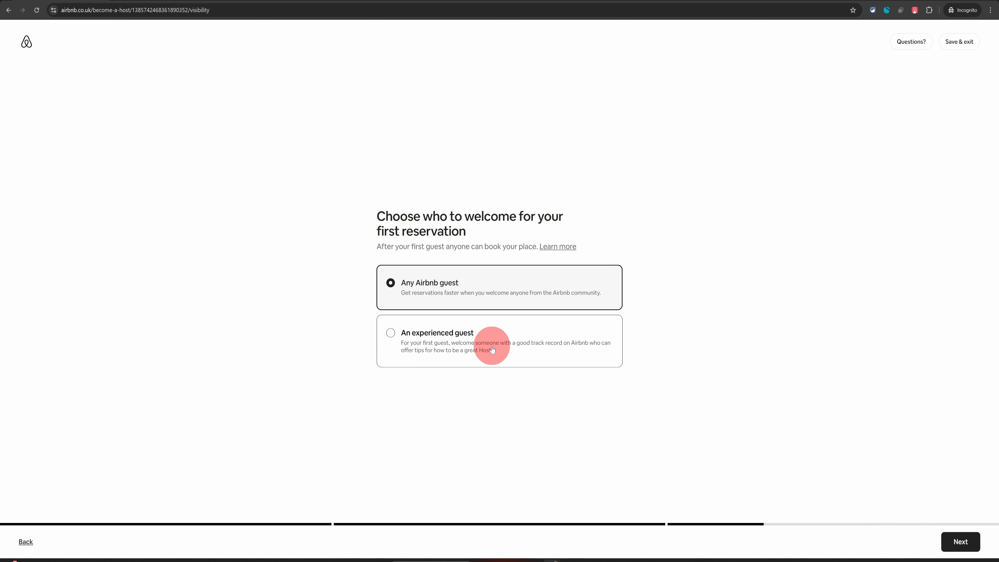
click(953, 538)
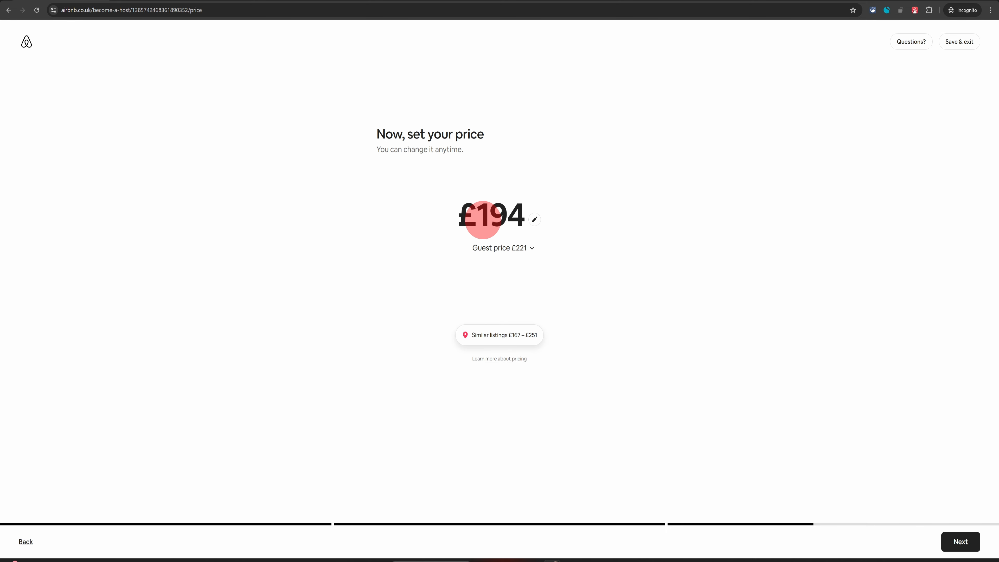
Accept the suggested £194 price and the new listing promotion, weekly discount and monthly discount
drag(466, 216, 601, 270)
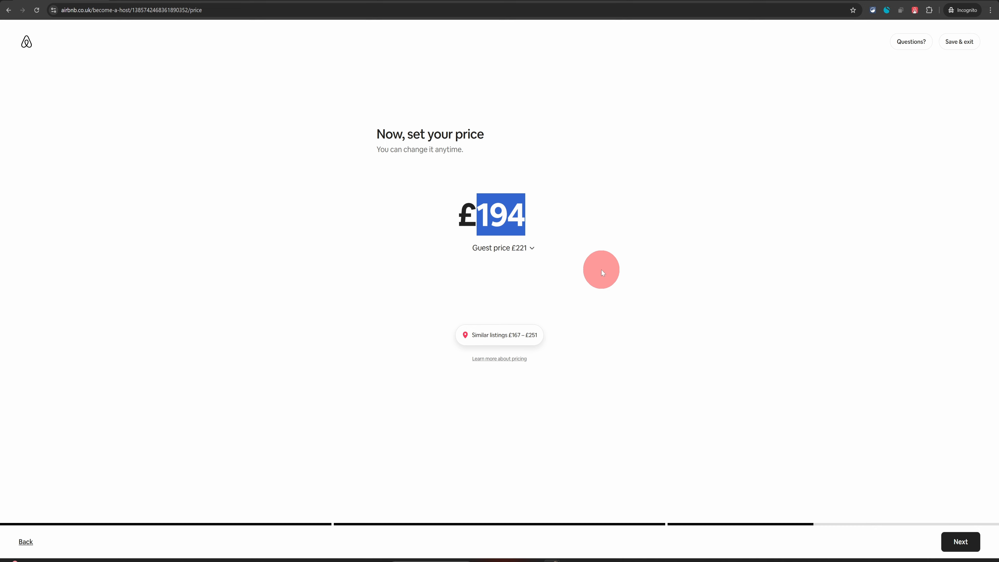
click(601, 272)
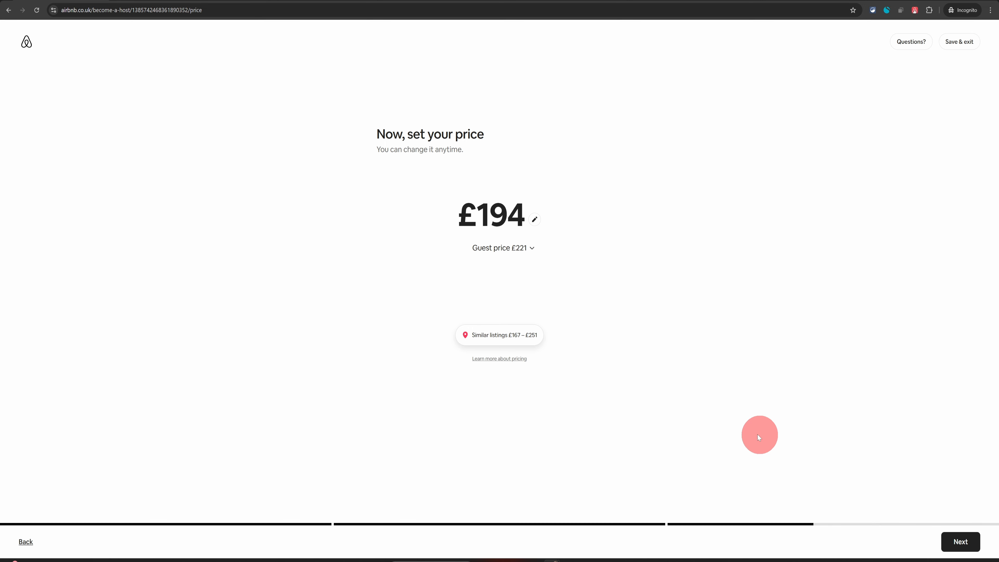
click(959, 540)
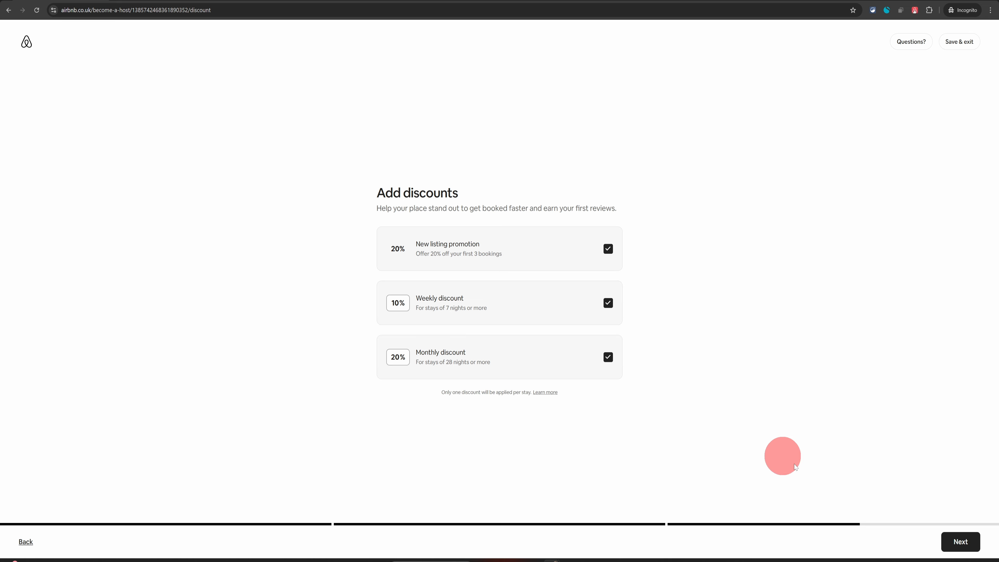
click(955, 542)
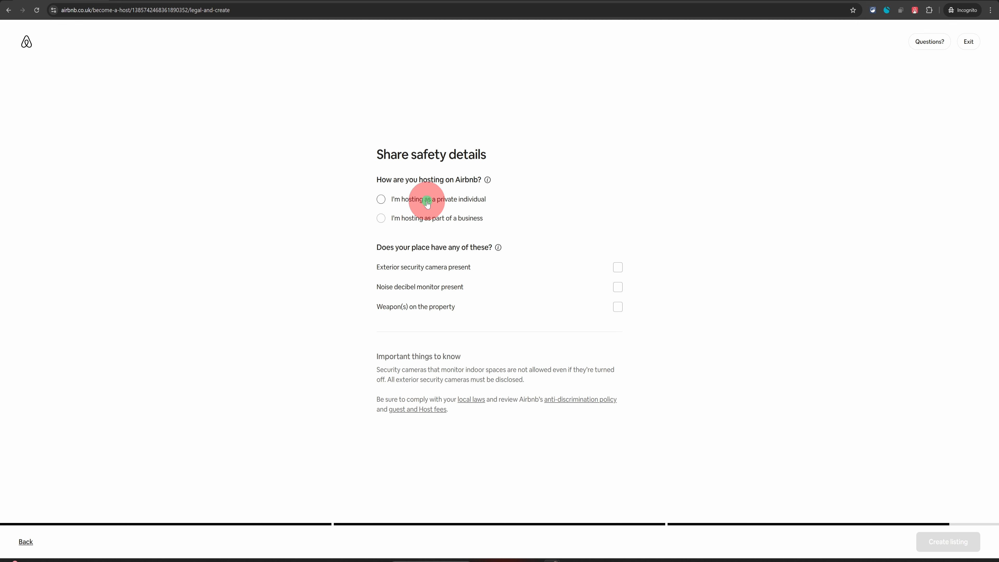
Declare hosting as a private individual with no cameras, noise monitors or weapons, and create the listing
click(428, 203)
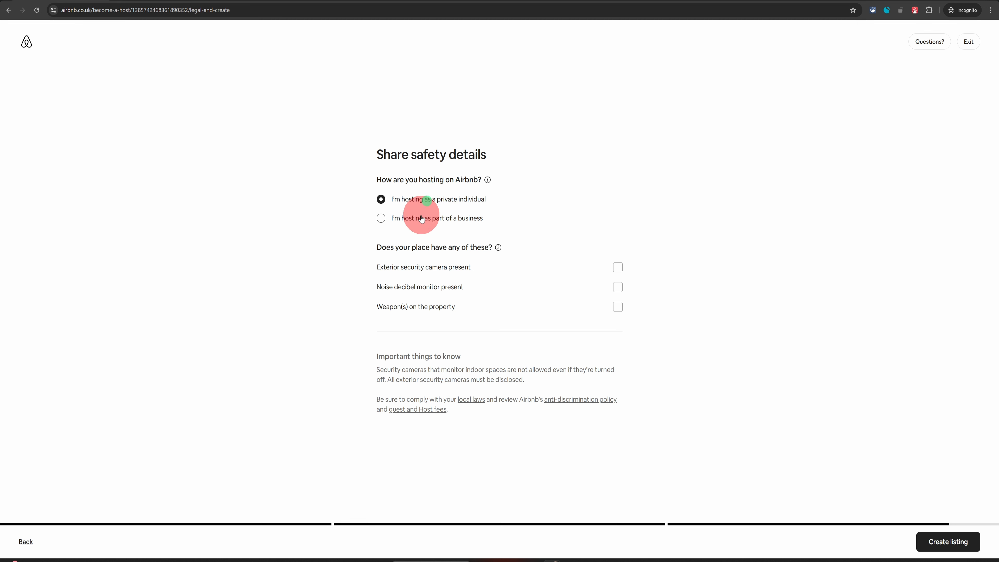
click(434, 223)
click(436, 198)
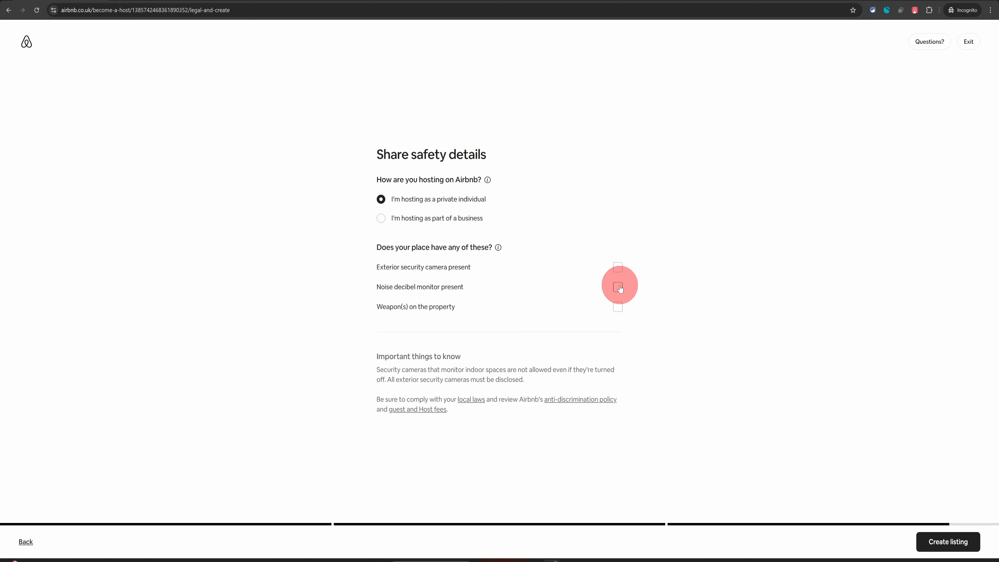
click(954, 547)
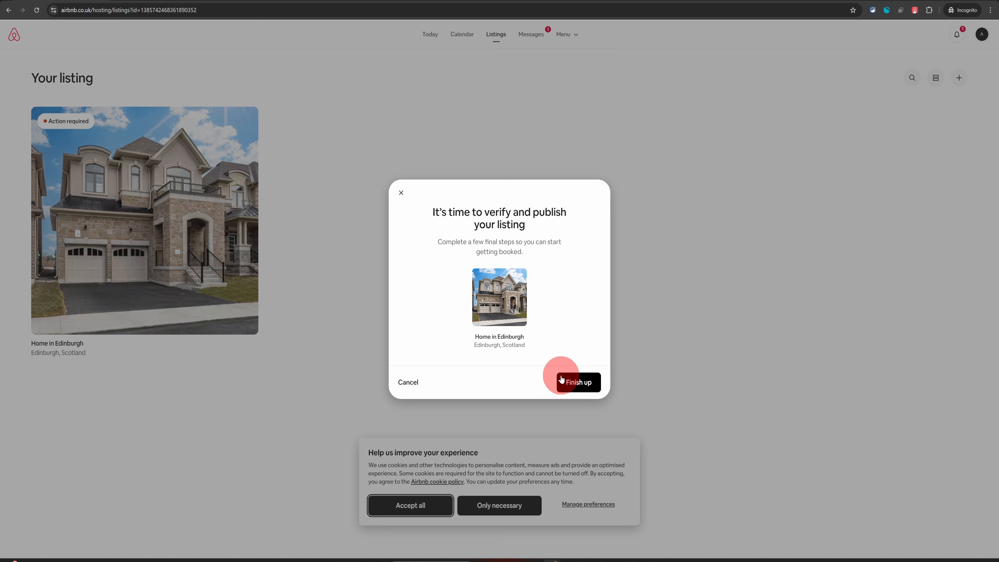
Open the Verify your identity task for the new Edinburgh listing and view Airbnb's identity verification e-mail in Gmail
click(569, 380)
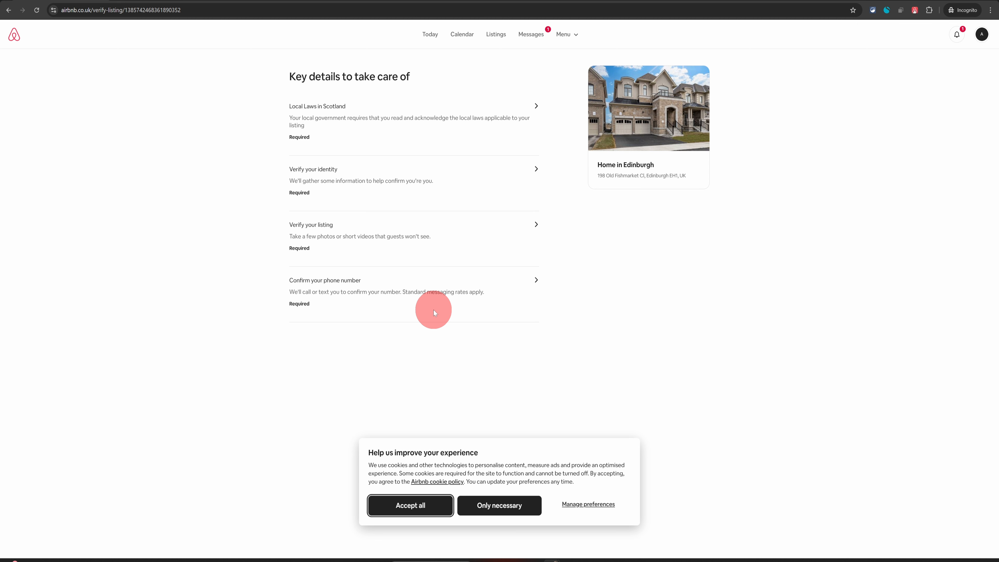
click(536, 169)
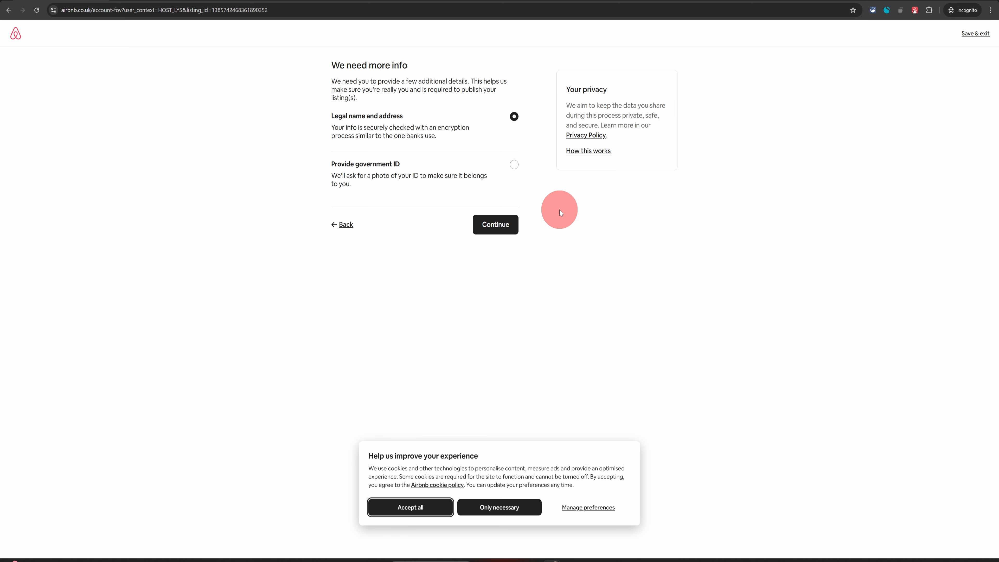
click(22, 5)
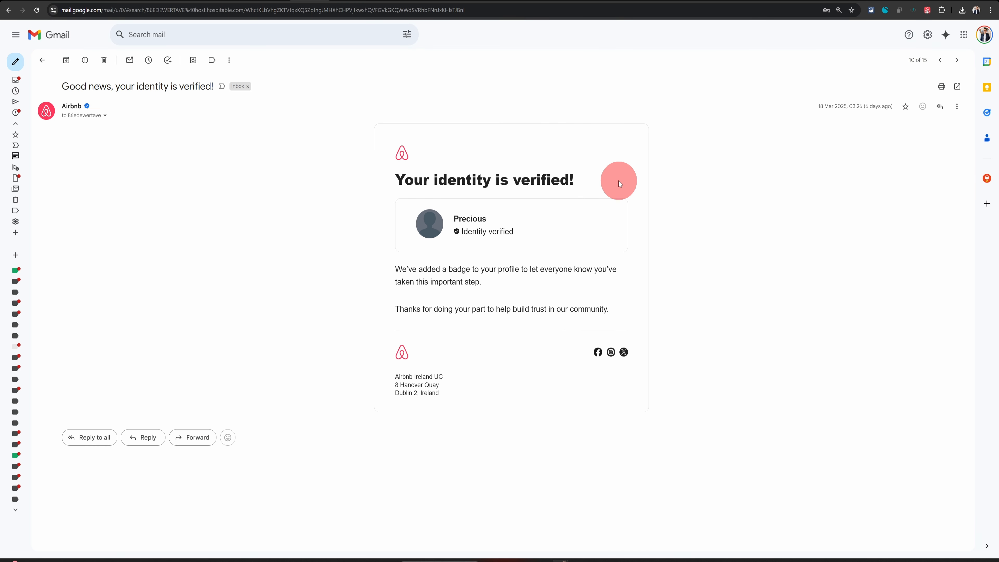
mouse_move(605, 179)
mouse_down()
mouse_move(401, 178)
mouse_move(613, 190)
mouse_up()
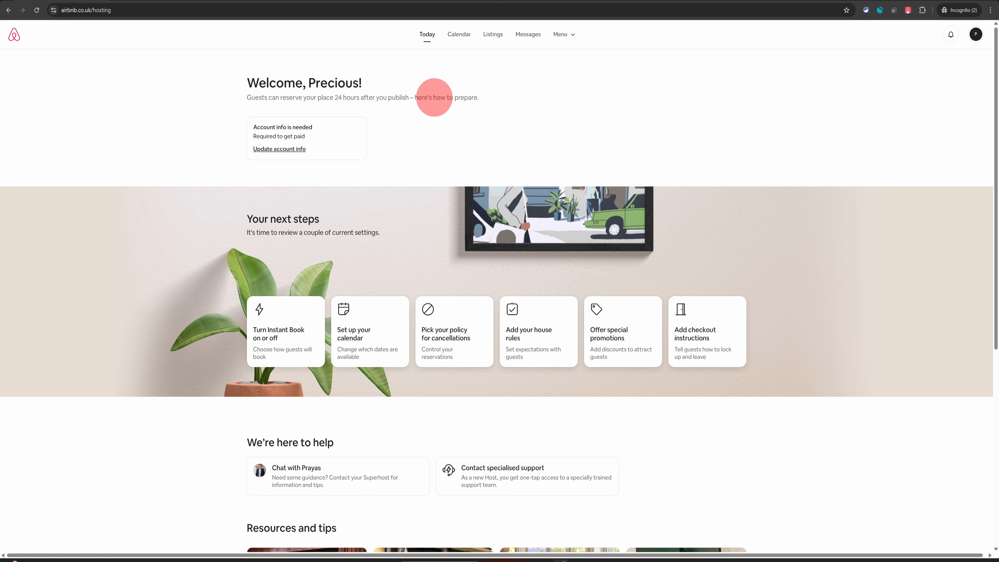
Open the listing status preferences of the house listing in Clarington from the host account's listings
click(495, 36)
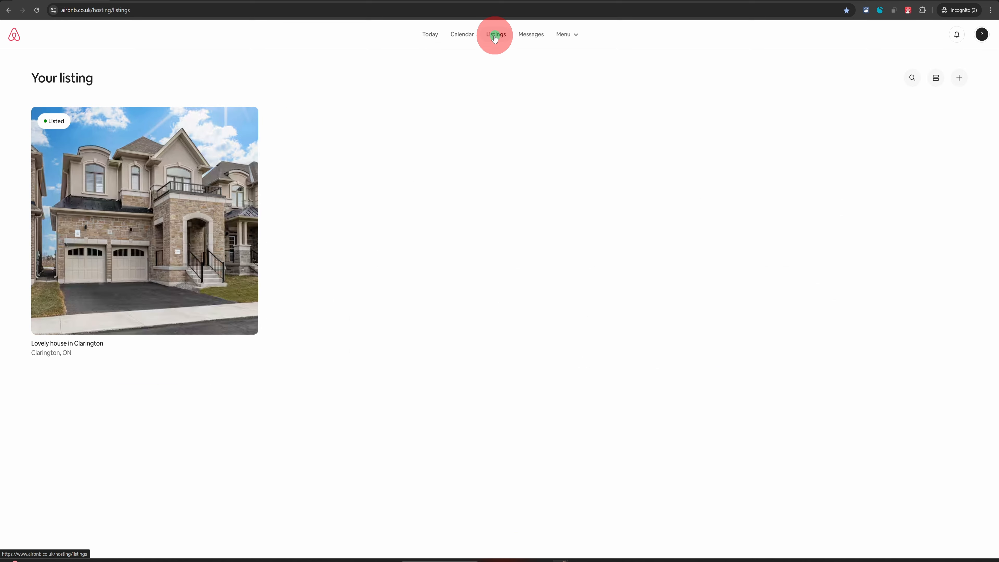
click(71, 344)
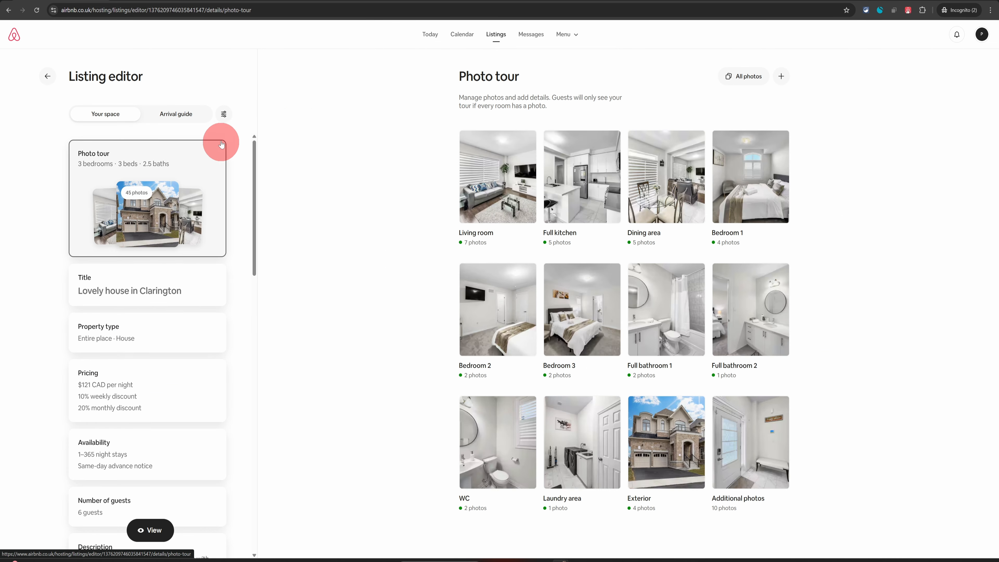
click(225, 115)
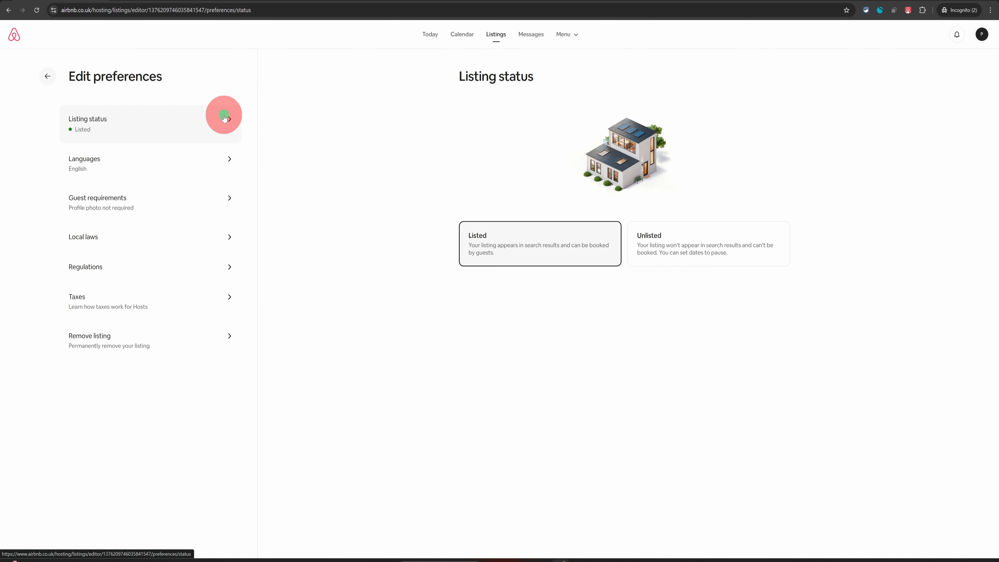
click(108, 132)
Unlist the Clarington house for now, giving the reason that the property still needs to get ready to host guests
click(672, 243)
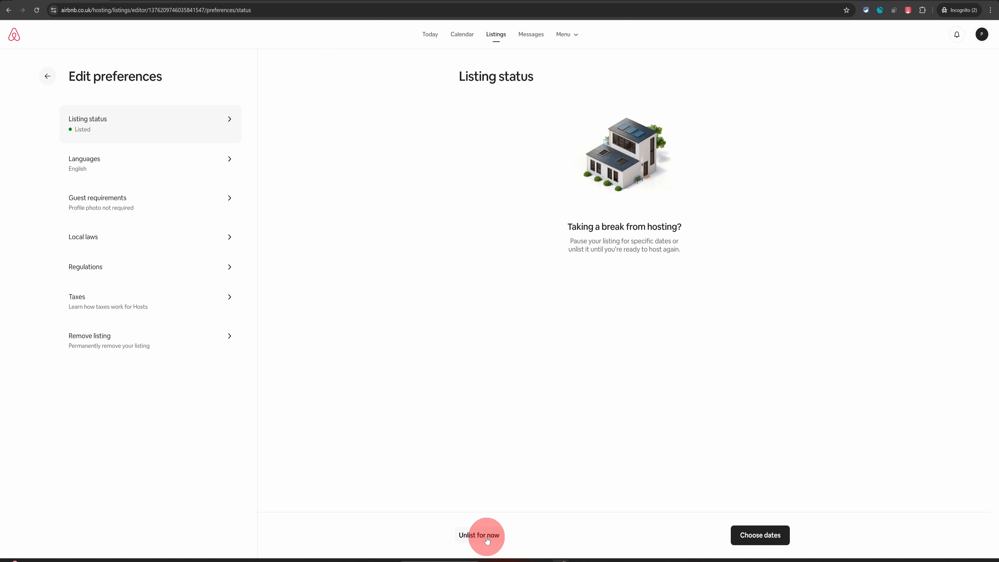
click(488, 541)
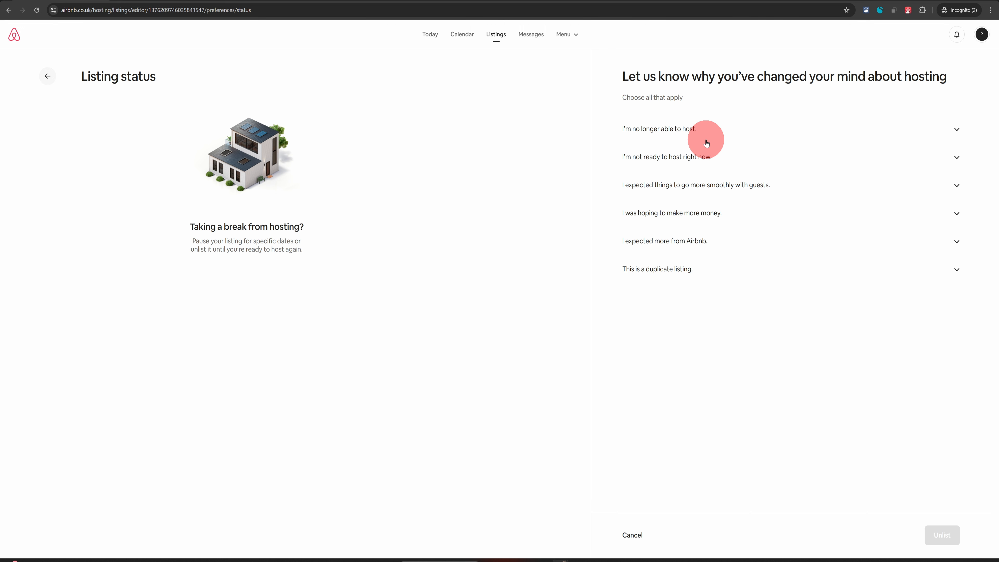
click(696, 156)
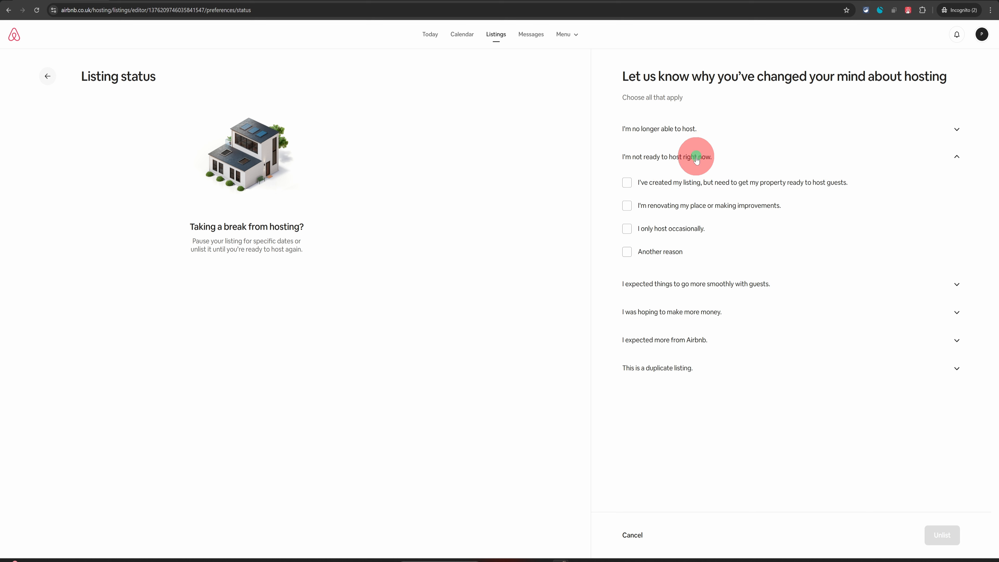
click(677, 185)
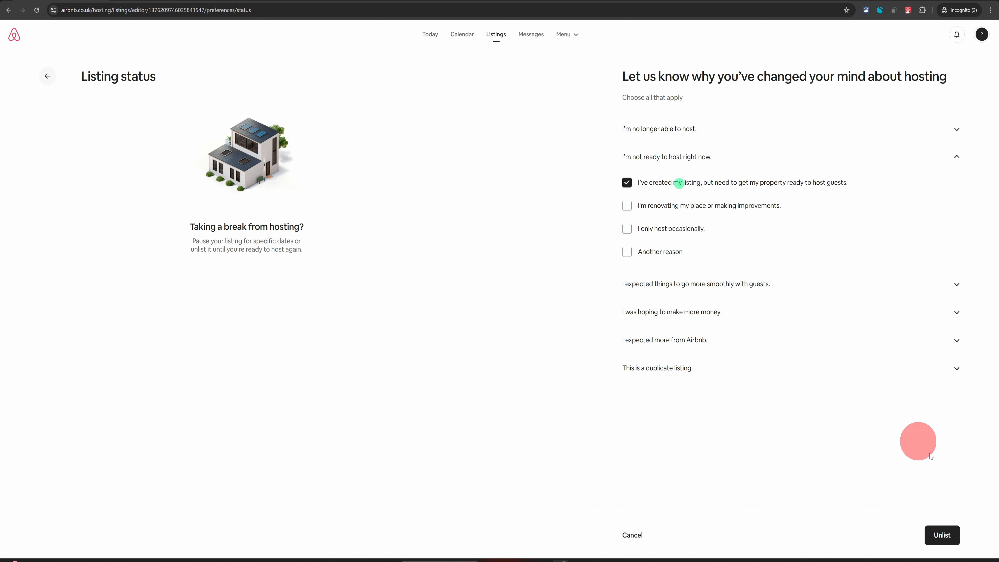
click(947, 535)
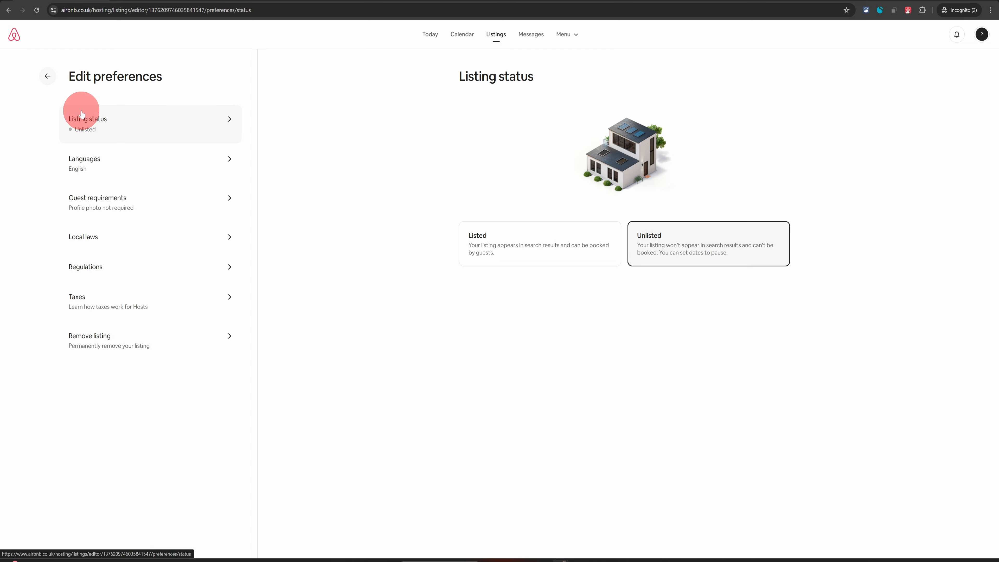
click(47, 77)
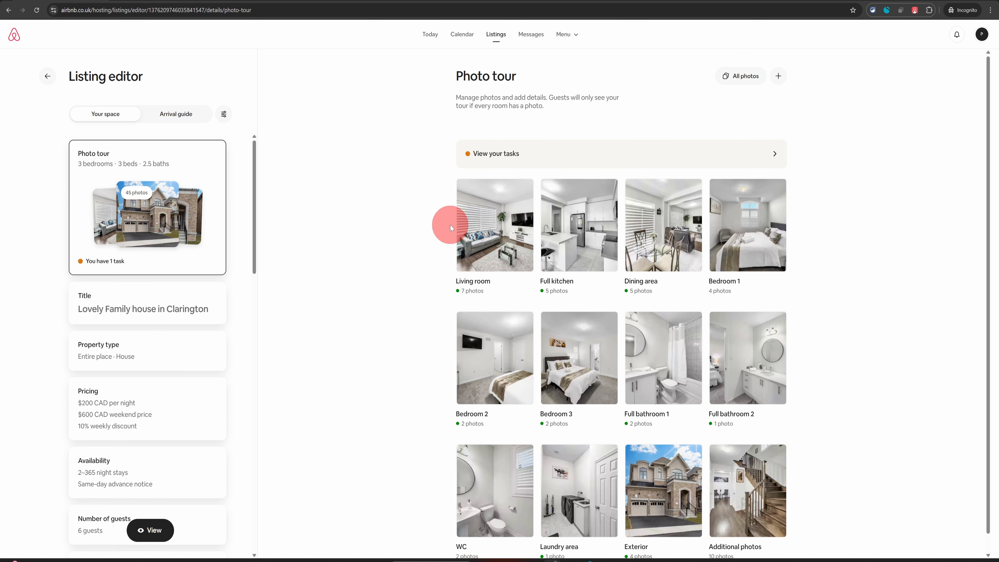
Look through the room and space types that can be added to the photo tour, without adding one
click(778, 76)
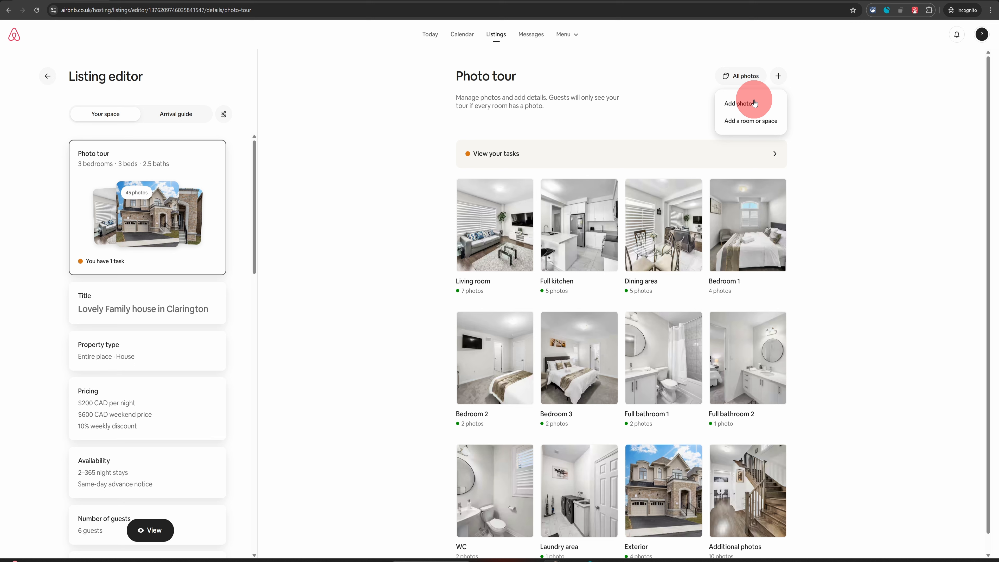
click(742, 124)
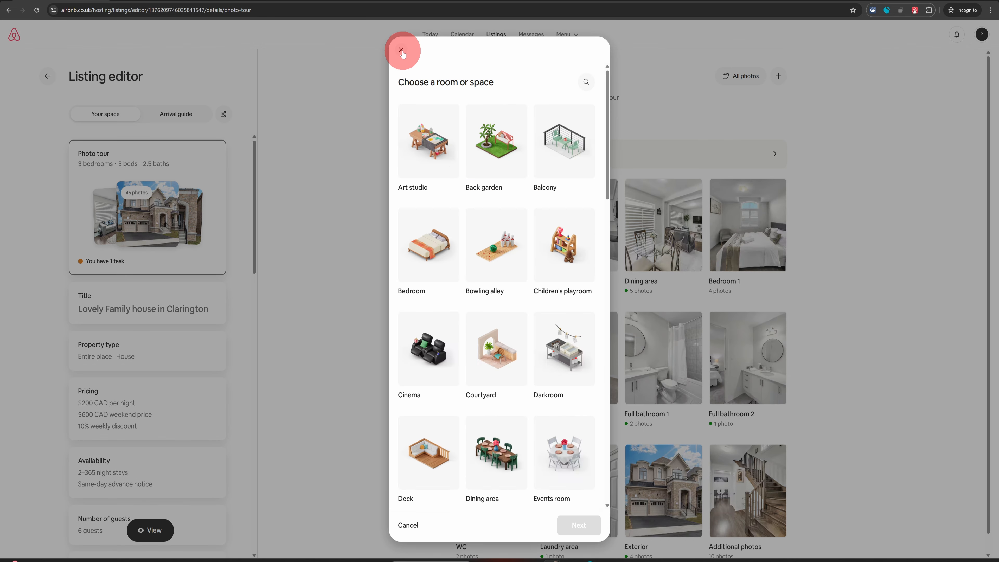
click(401, 49)
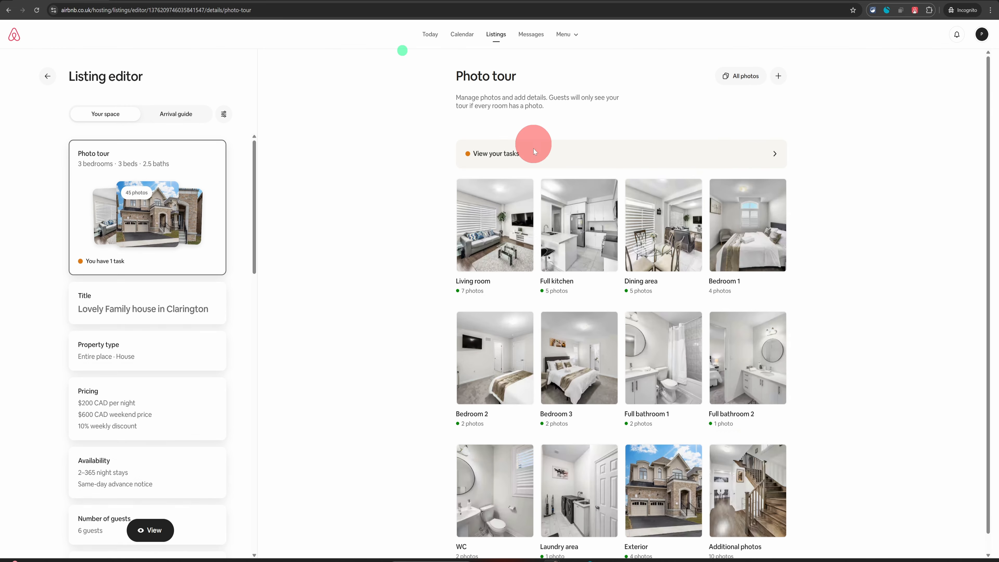
Arrange all the listing's photos automatically so the best ones show up first
click(746, 78)
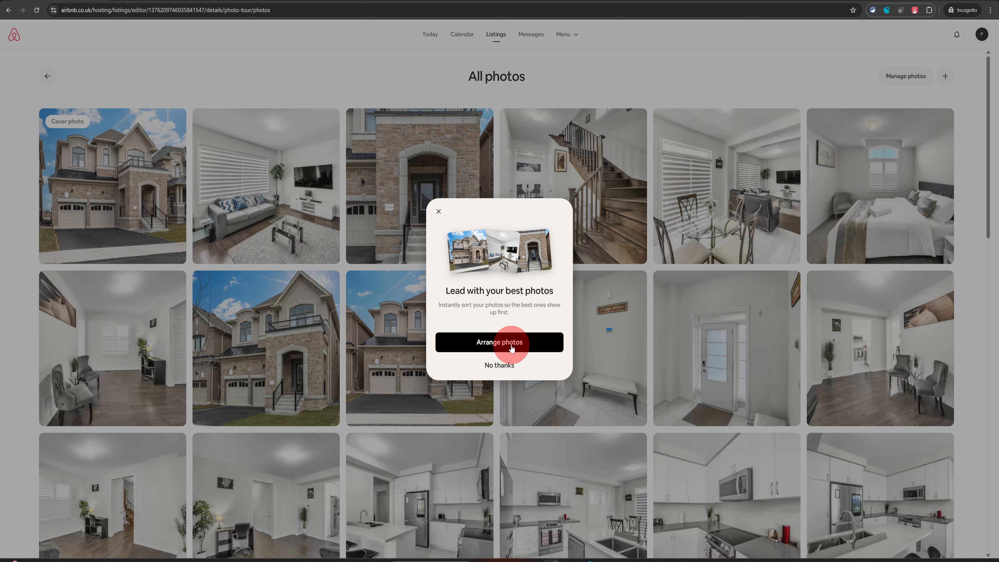
click(511, 348)
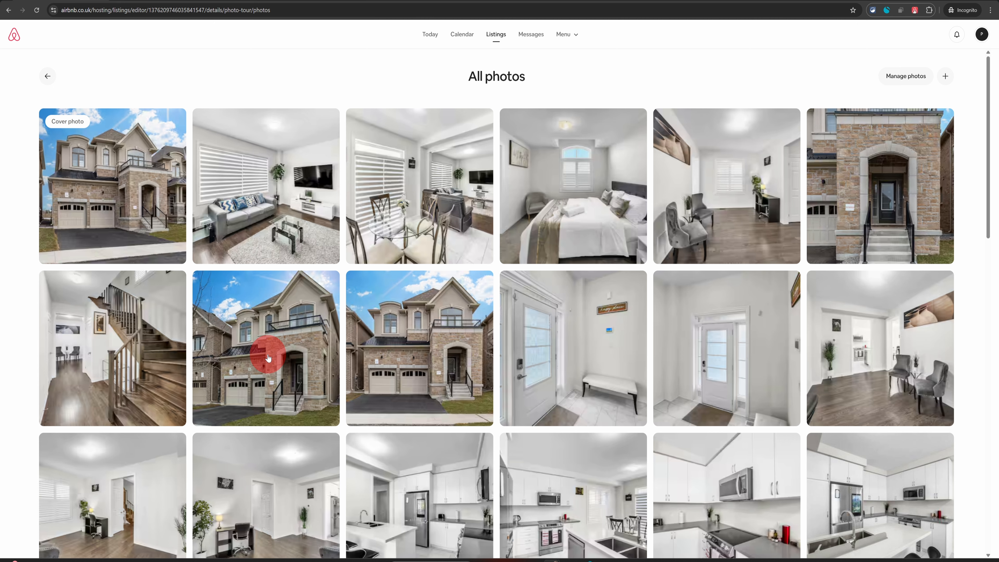
Examine the living room photo's details and the rooms it can be moved to, and return to the photo tour
click(295, 223)
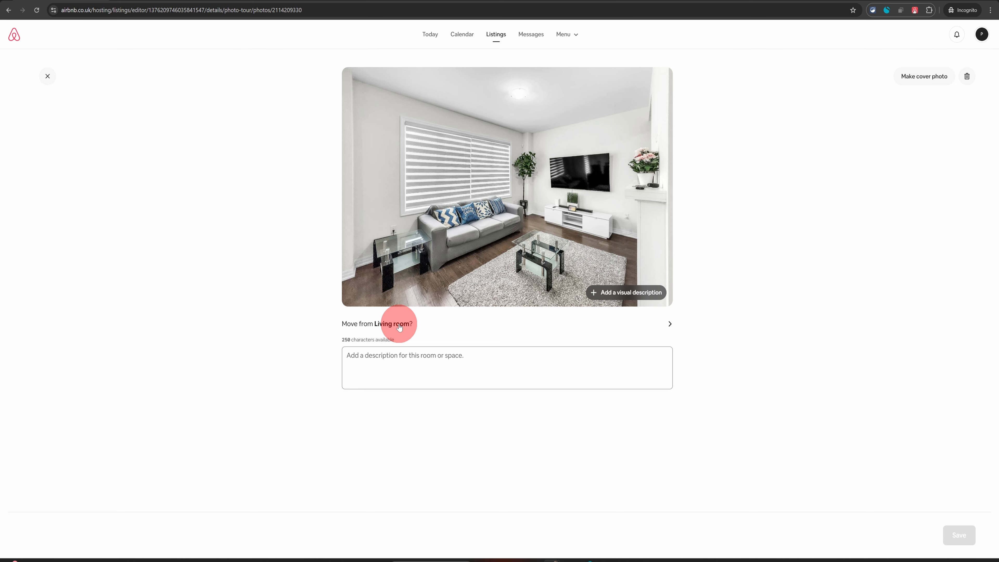
click(399, 324)
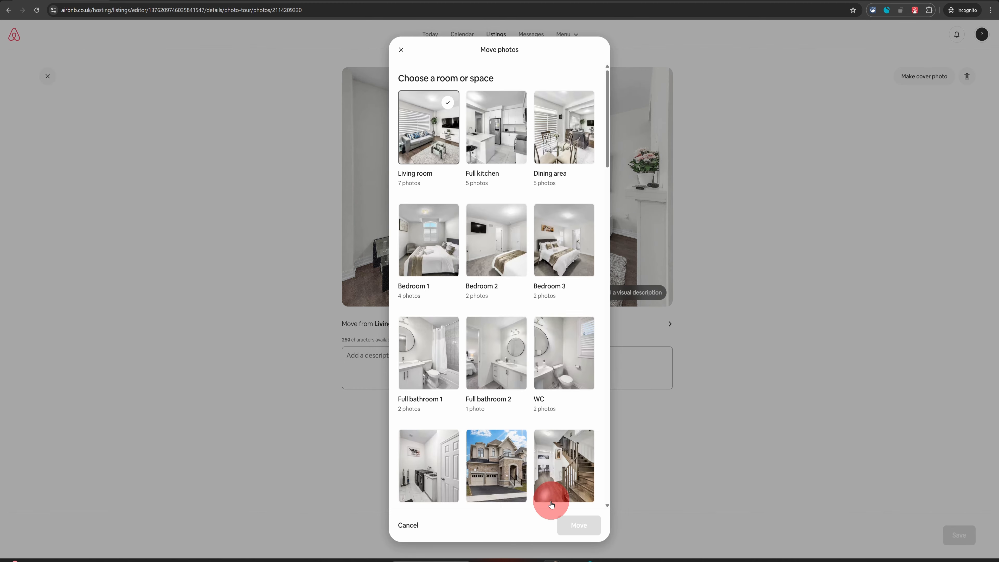
click(408, 525)
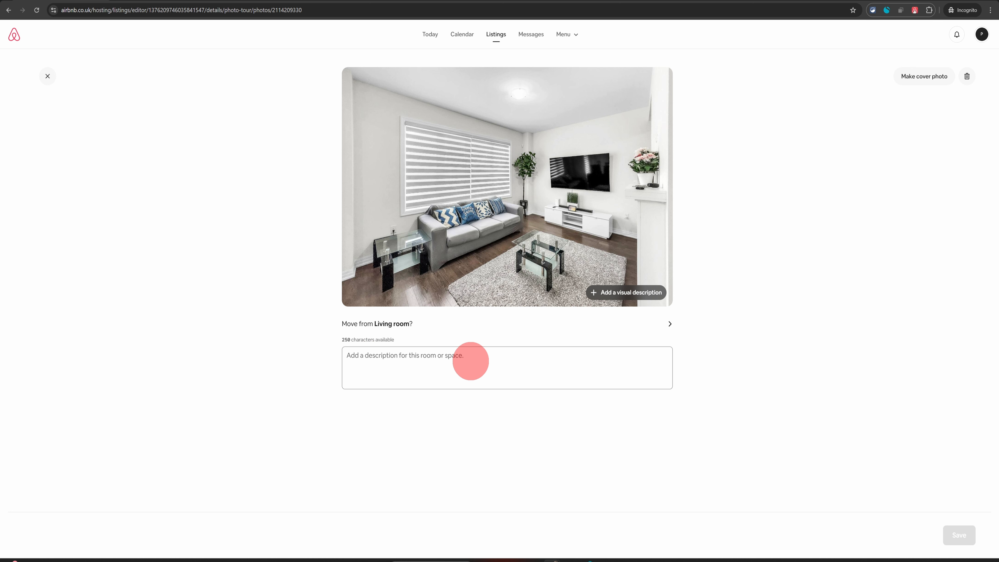
click(48, 76)
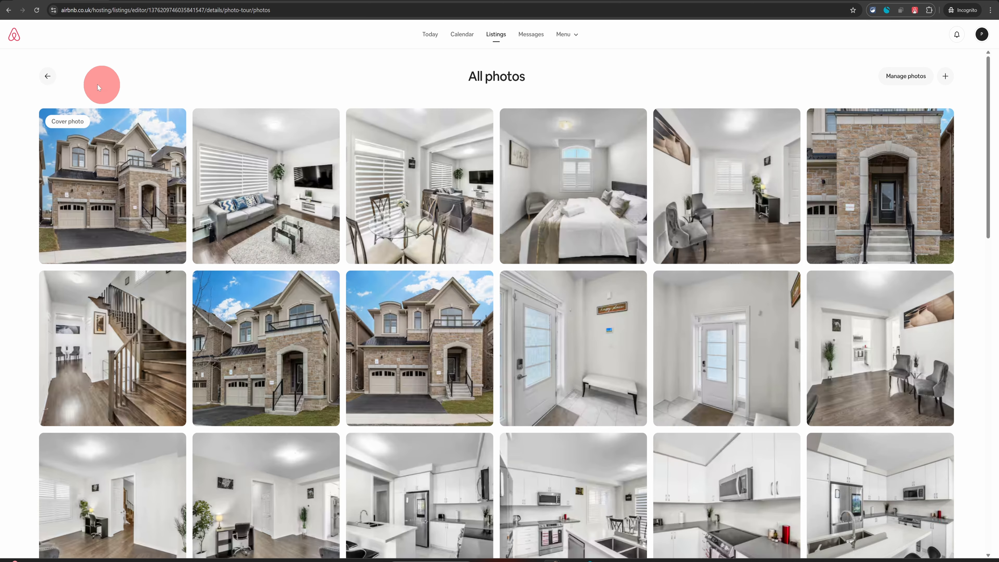
click(44, 76)
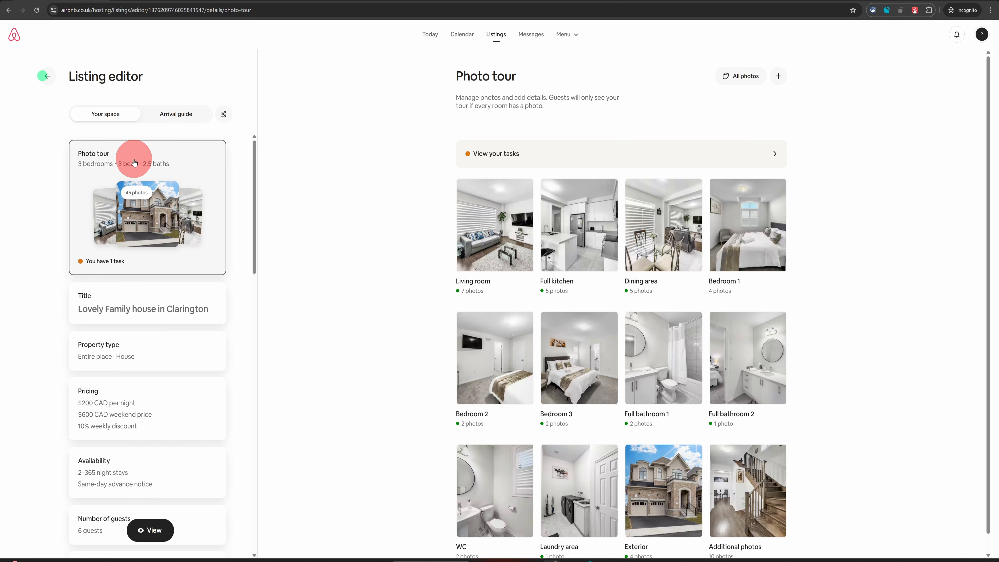
Change the listing's title to "Modern Comfort in Clarington" and save it
click(159, 307)
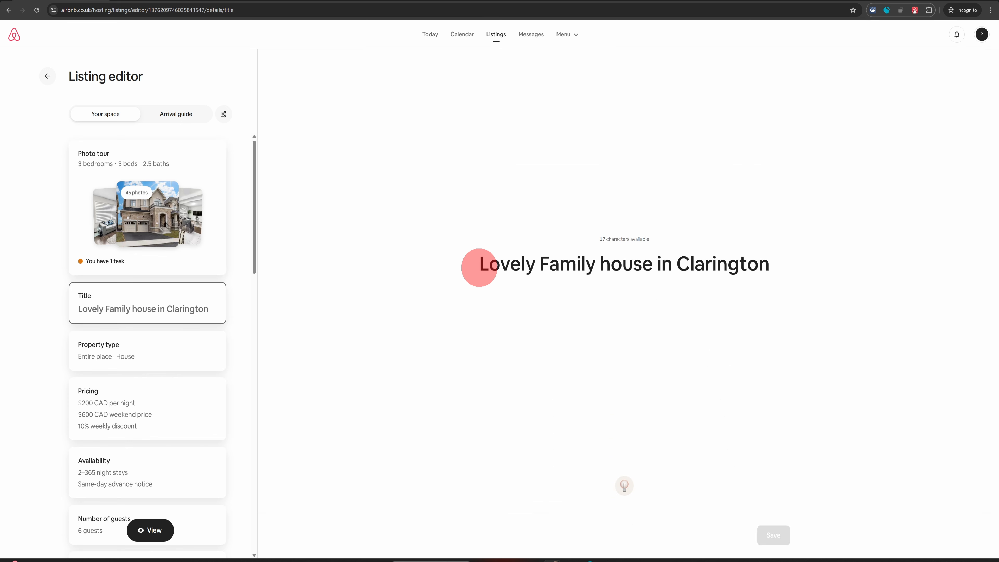
triple_click(688, 281)
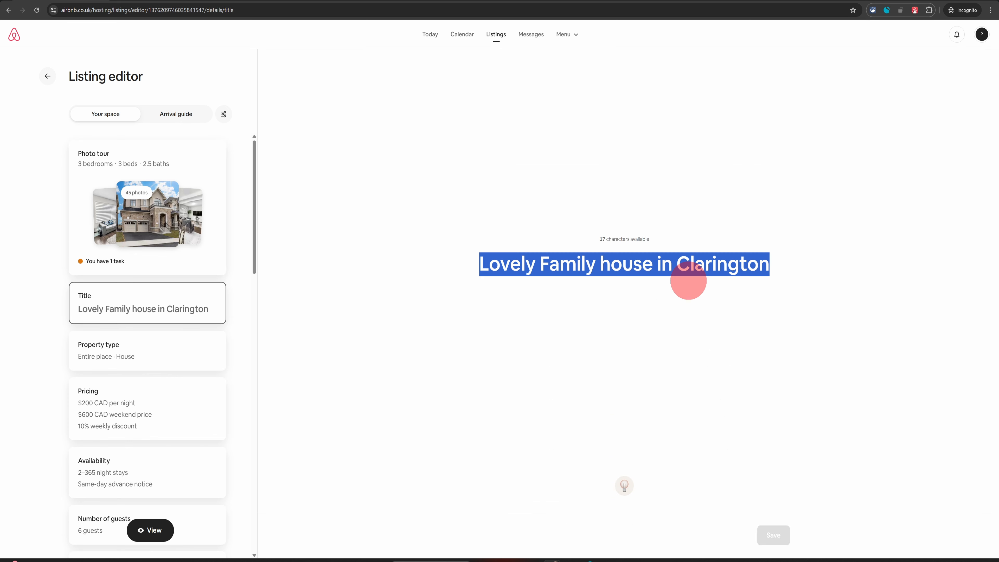
text(Modern Comfort in Clarington)
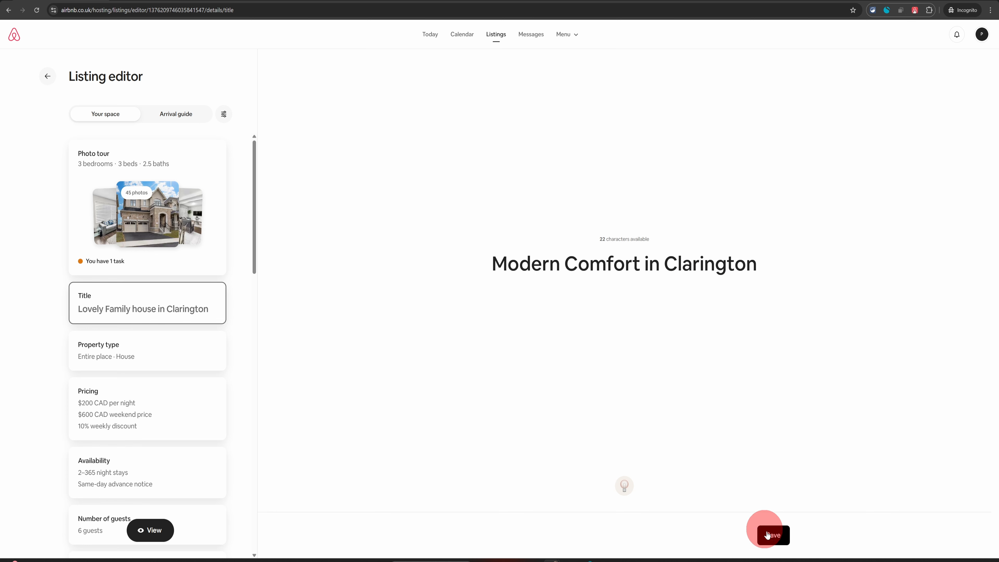
click(779, 539)
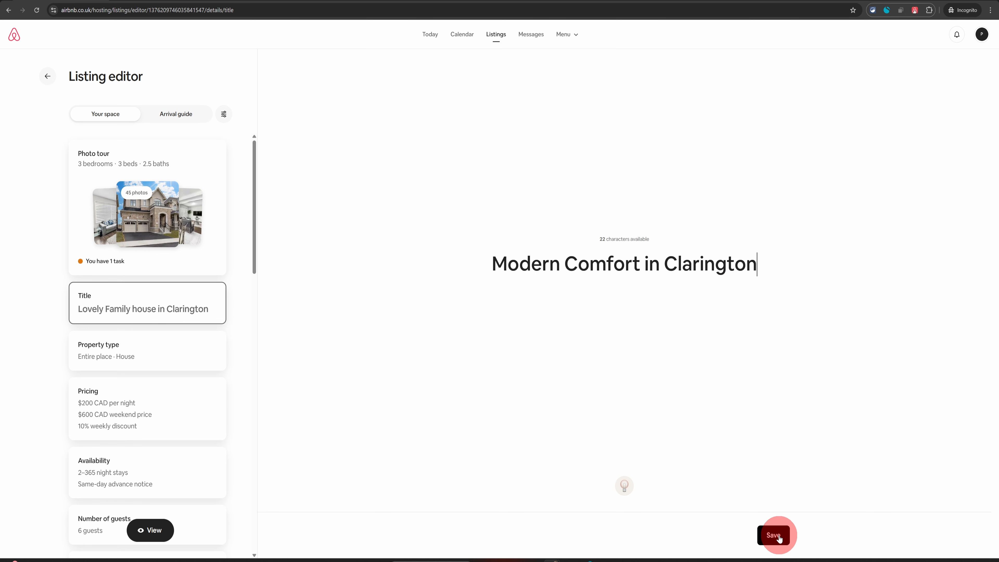
Go through the property type options, keeping House, Home and Entire place, and save the settings
click(139, 354)
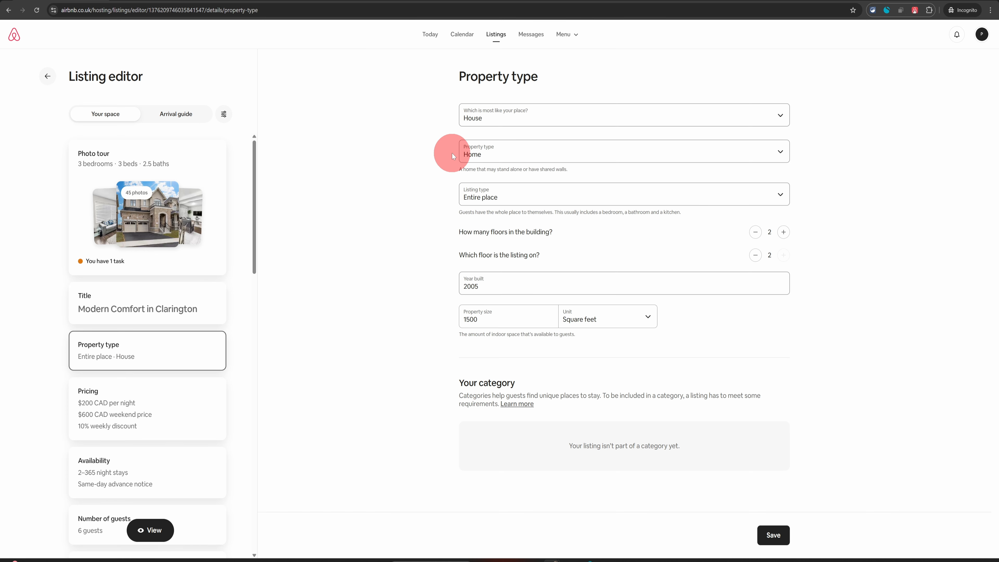
click(509, 118)
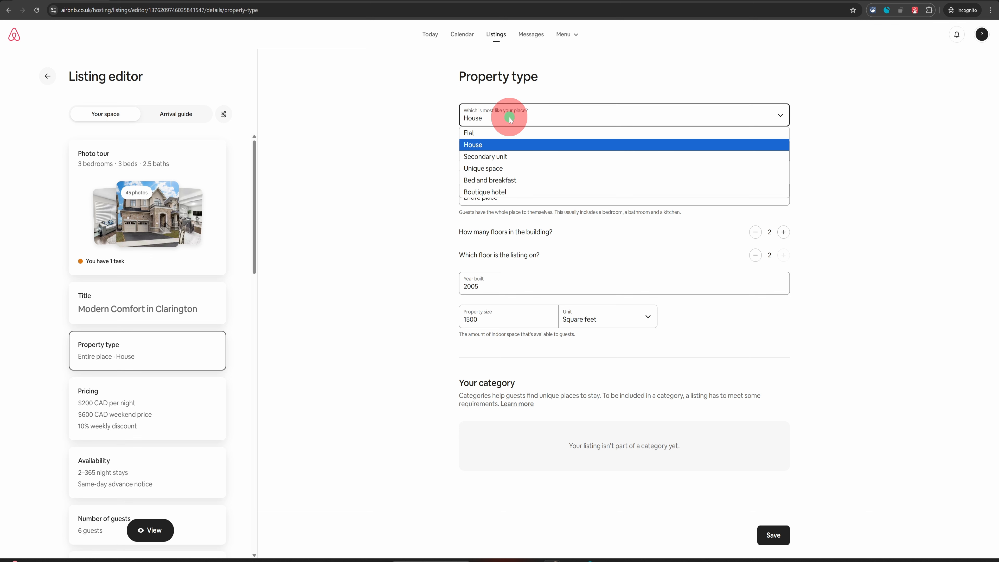
click(495, 145)
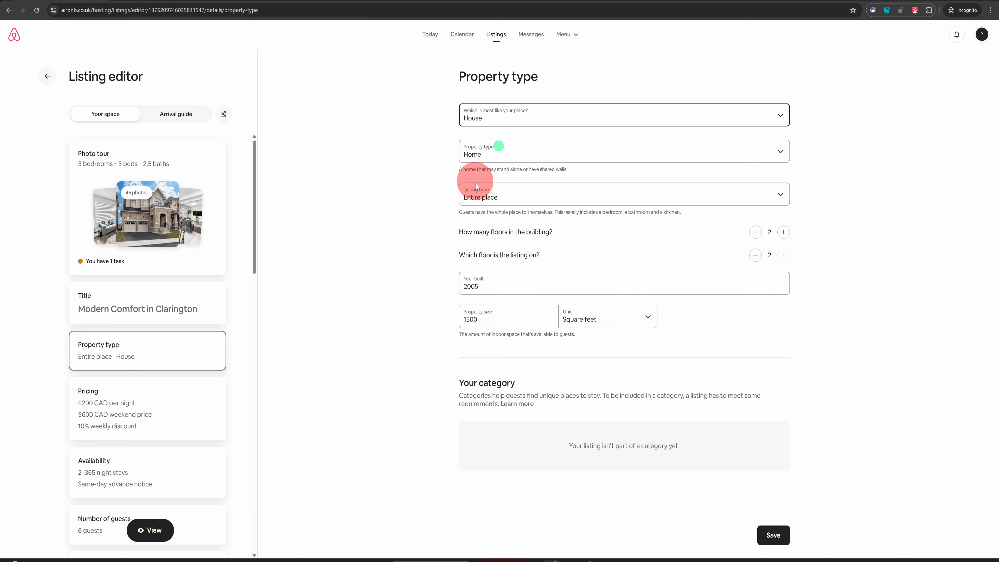
click(496, 157)
click(493, 173)
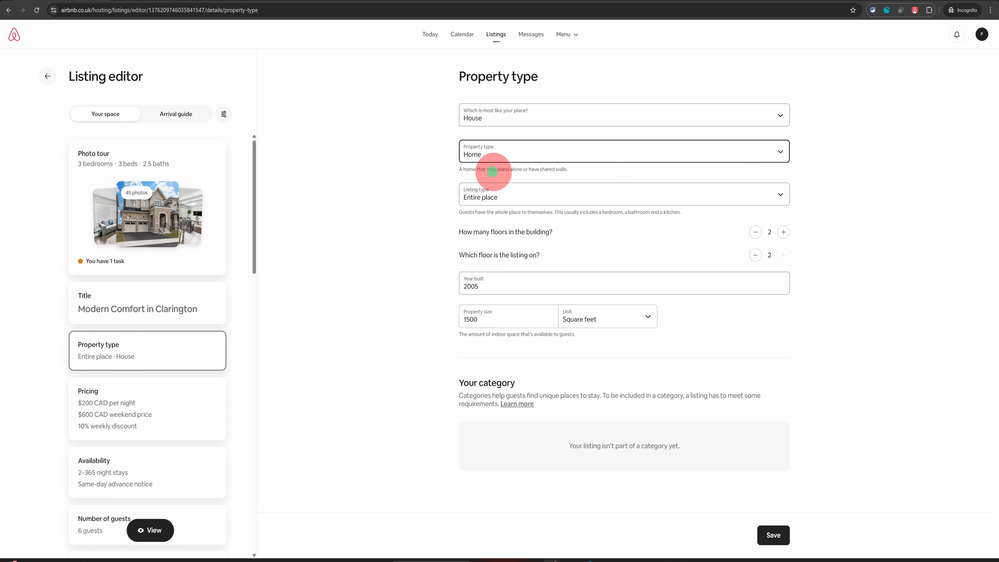
click(520, 197)
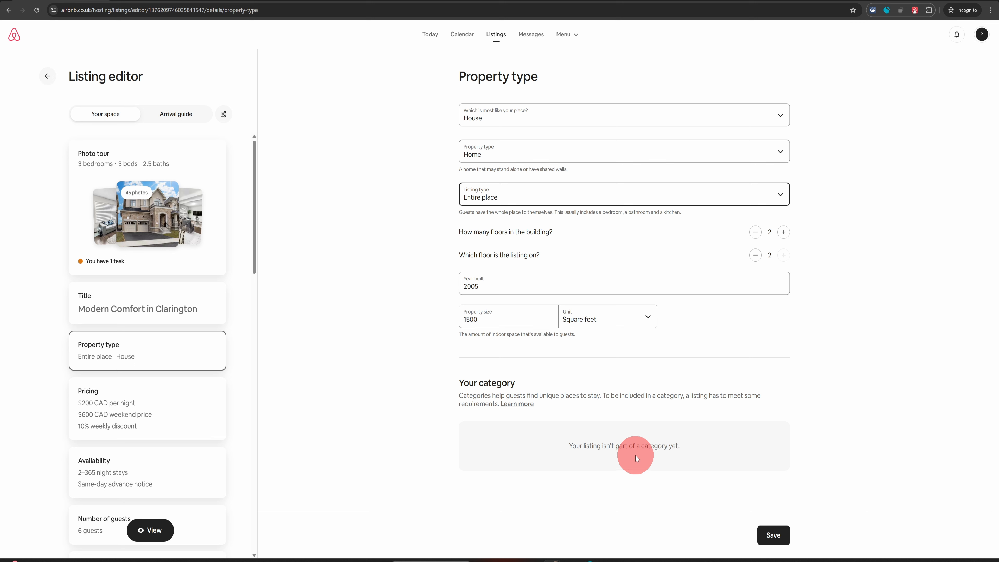
click(774, 532)
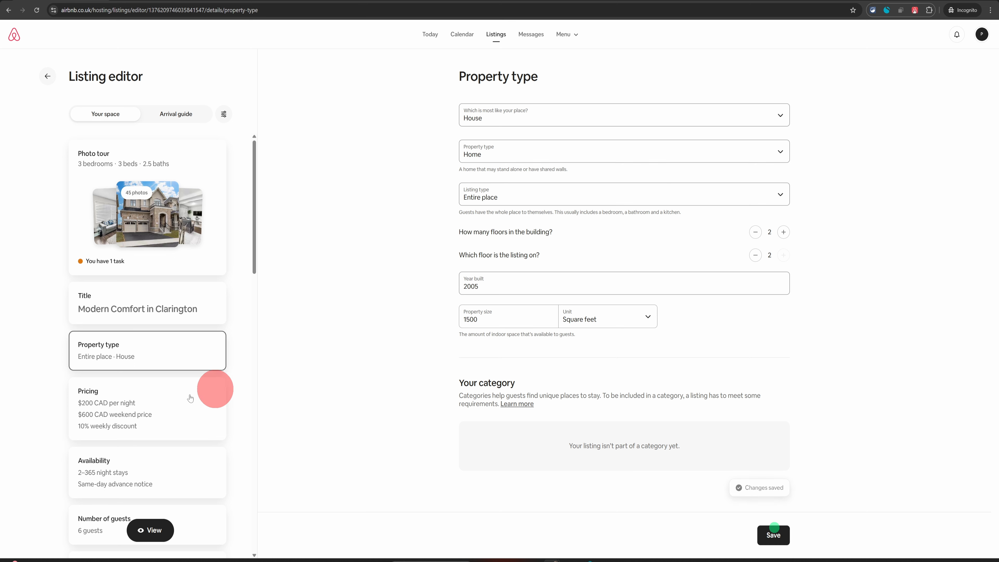
Set the nightly price to $250 CAD and save it, and check the custom weekend price without changing it
click(111, 412)
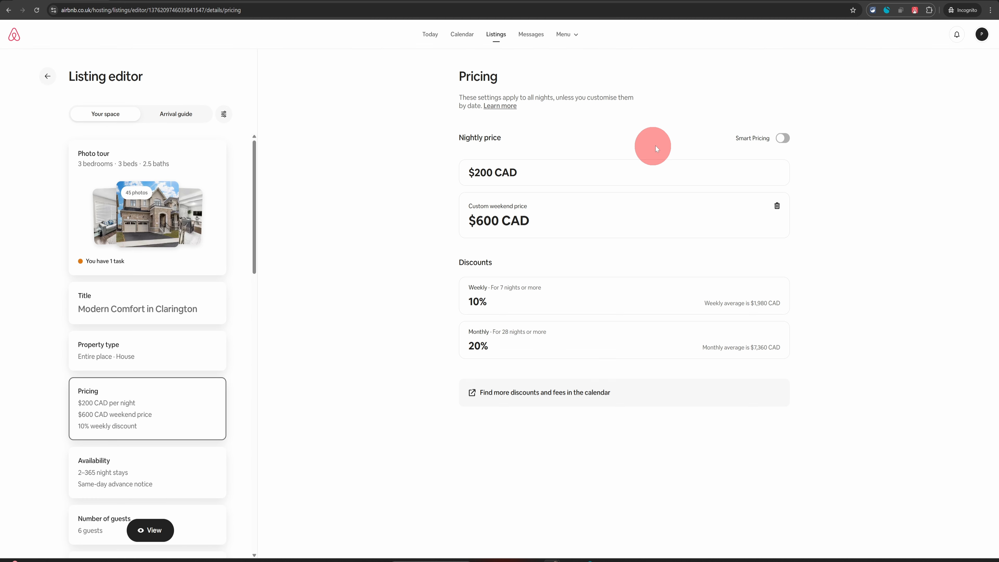
click(781, 141)
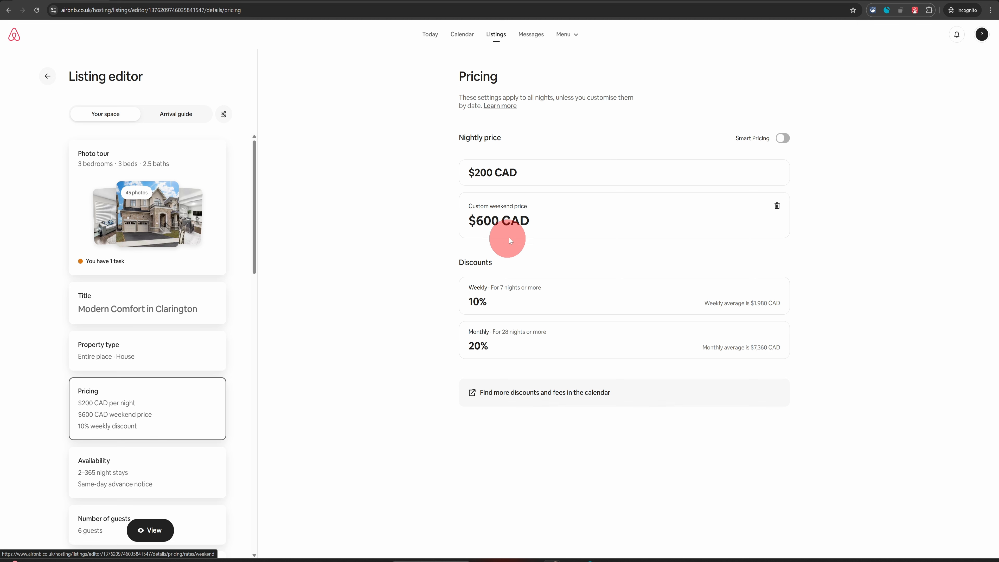
click(480, 173)
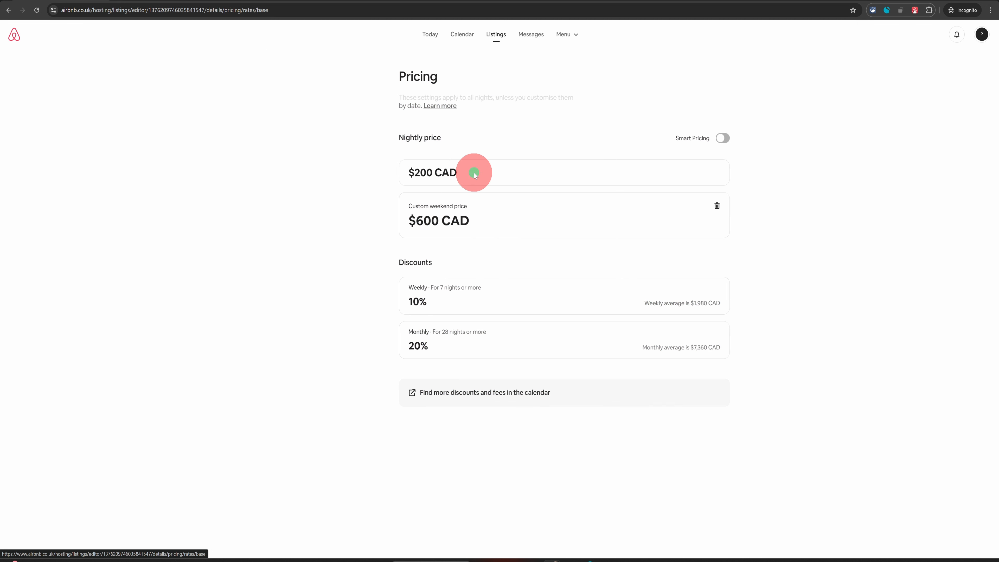
drag(781, 150, 826, 153)
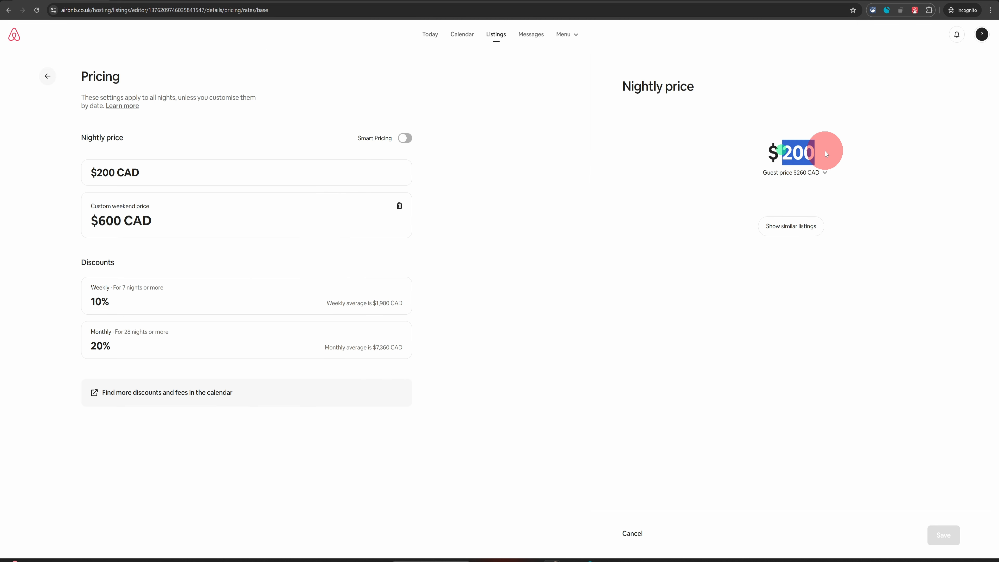
text(250)
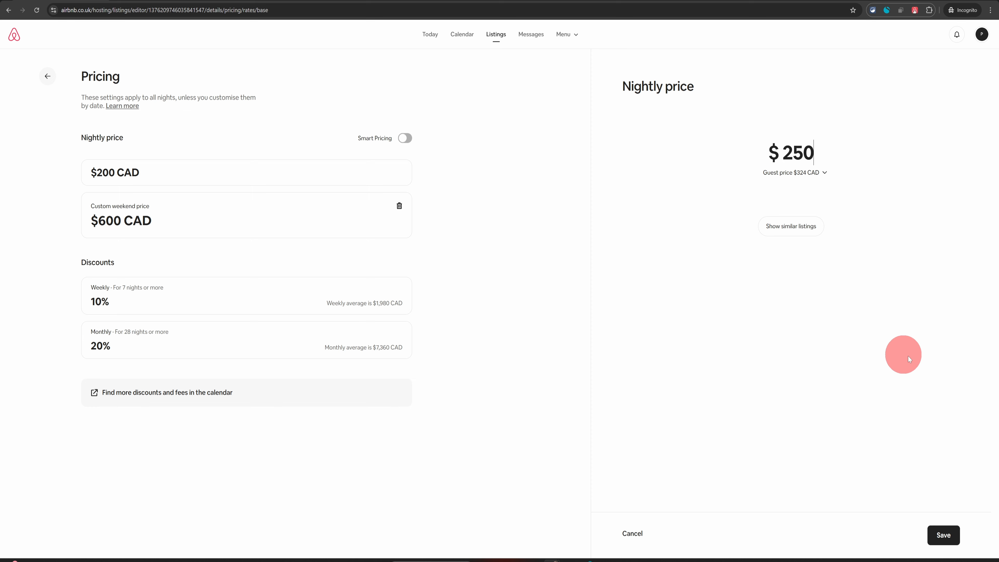
click(944, 535)
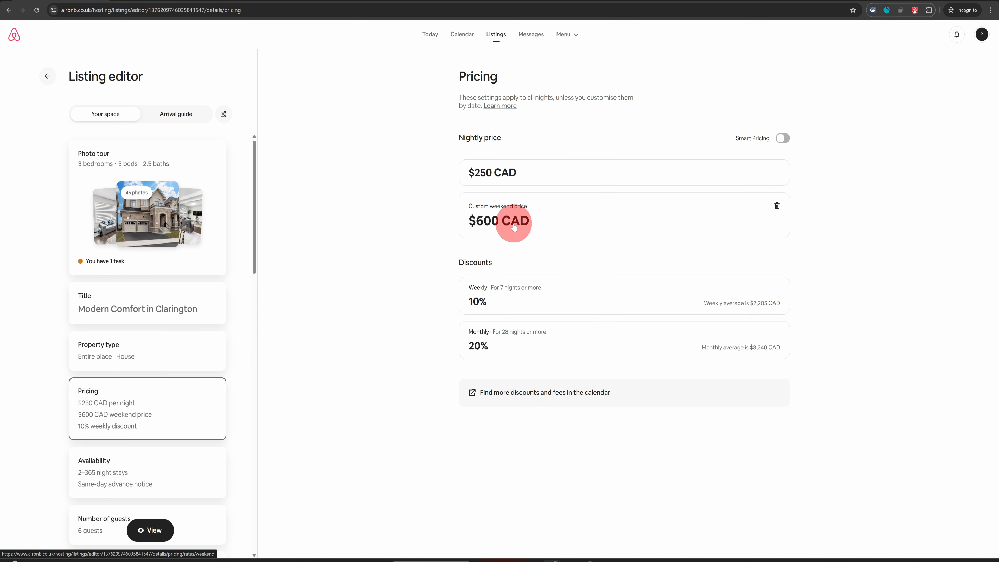
click(518, 223)
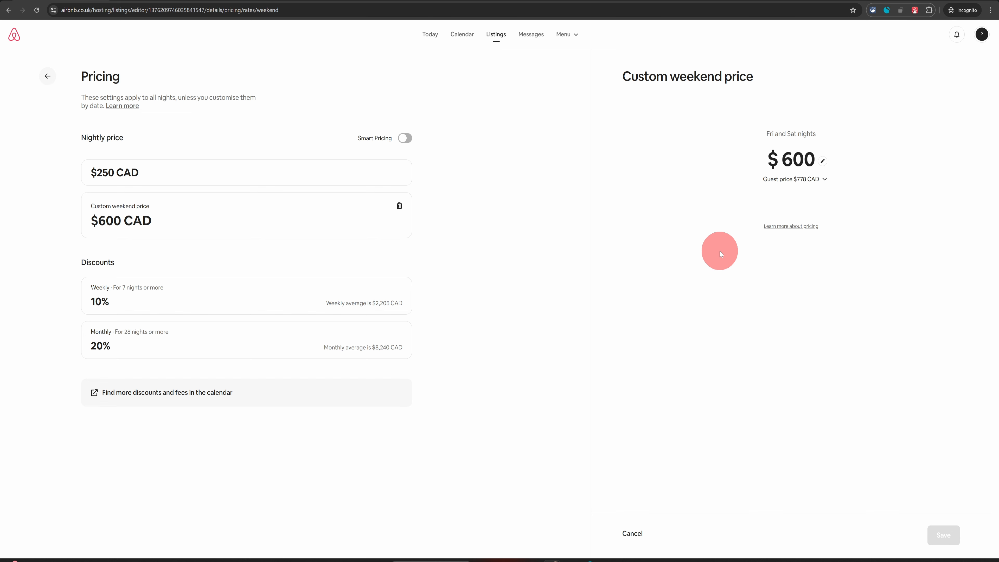
click(48, 76)
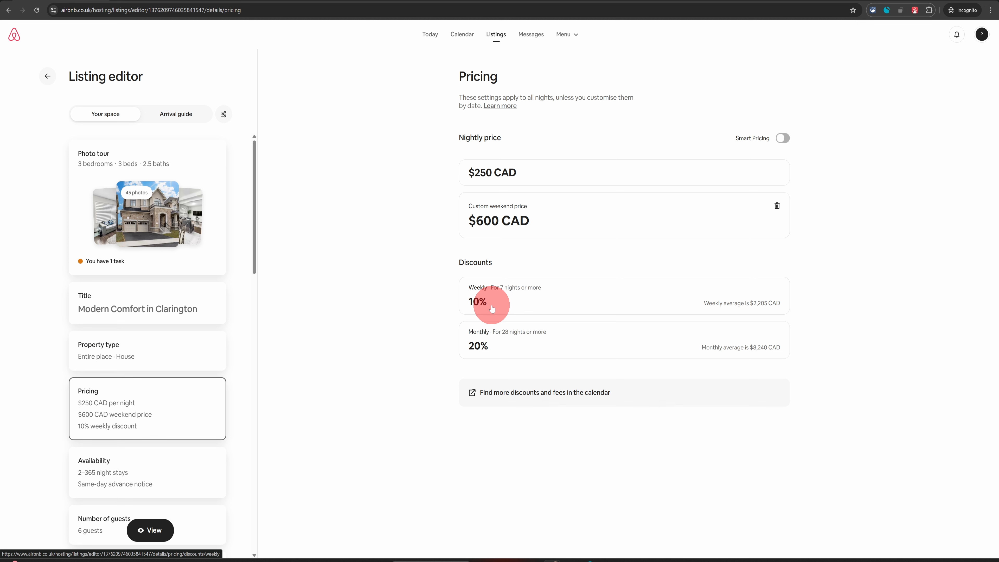
Examine the advance notice options and same-day booking cut-off times in the availability settings, keeping Same day and 20:00
click(109, 472)
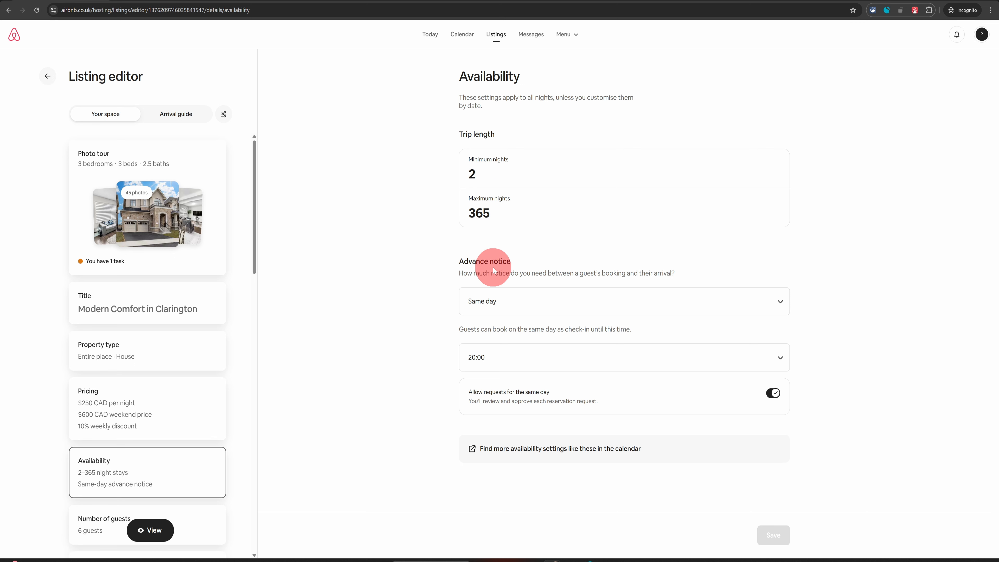
click(526, 302)
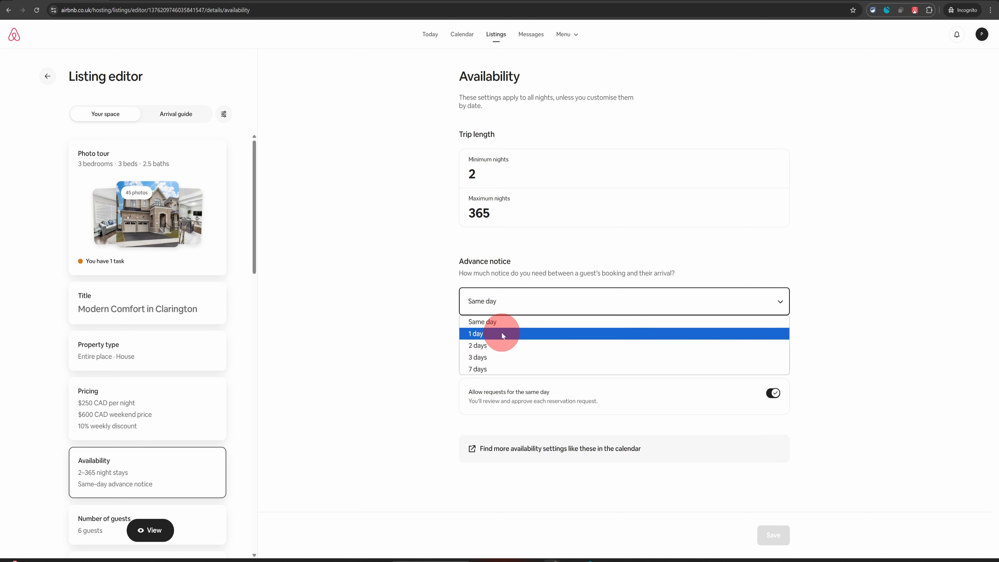
click(442, 333)
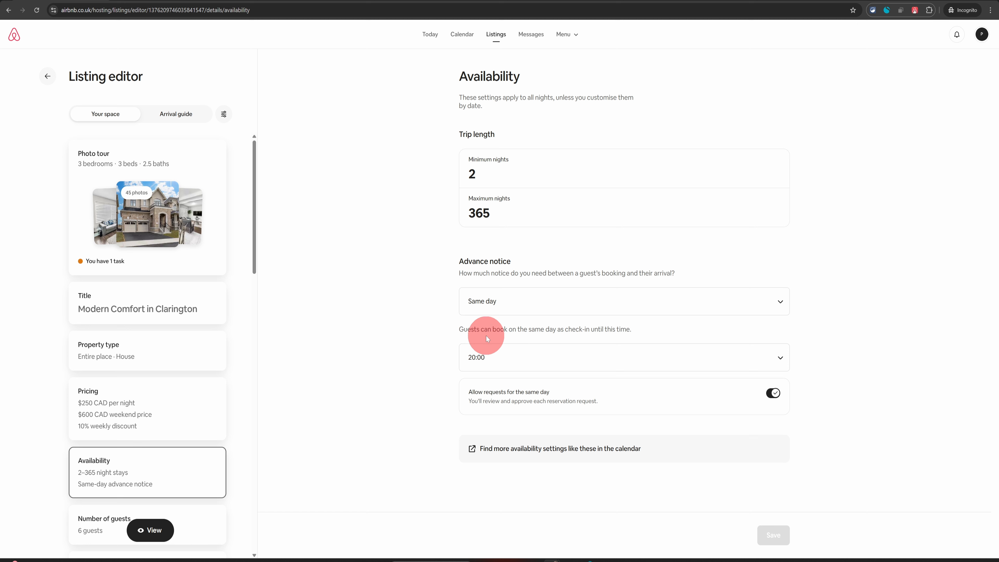
click(538, 362)
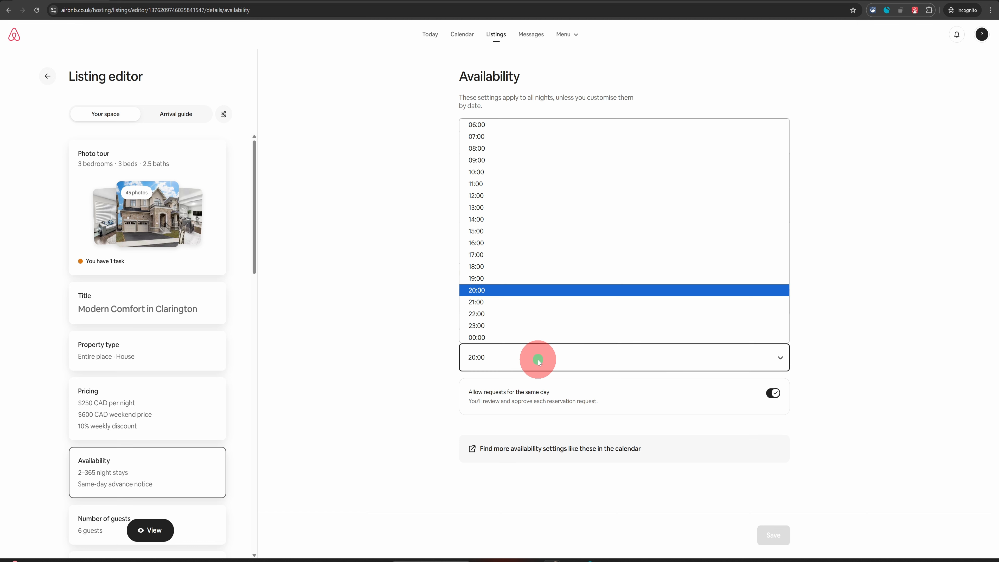
click(491, 293)
Try raising the number of guests by one and return it to 6
scroll(212, 376, down, 3)
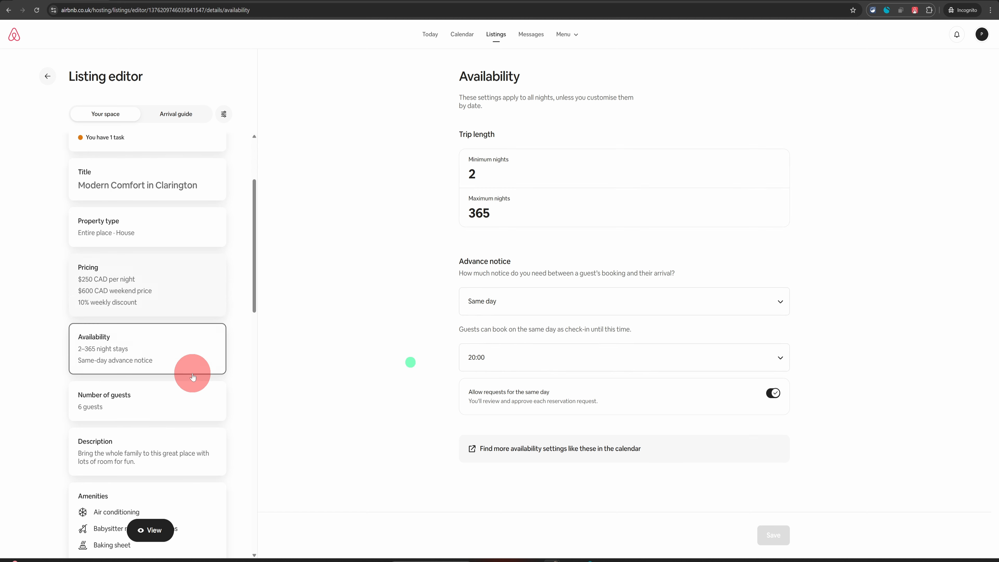
click(107, 403)
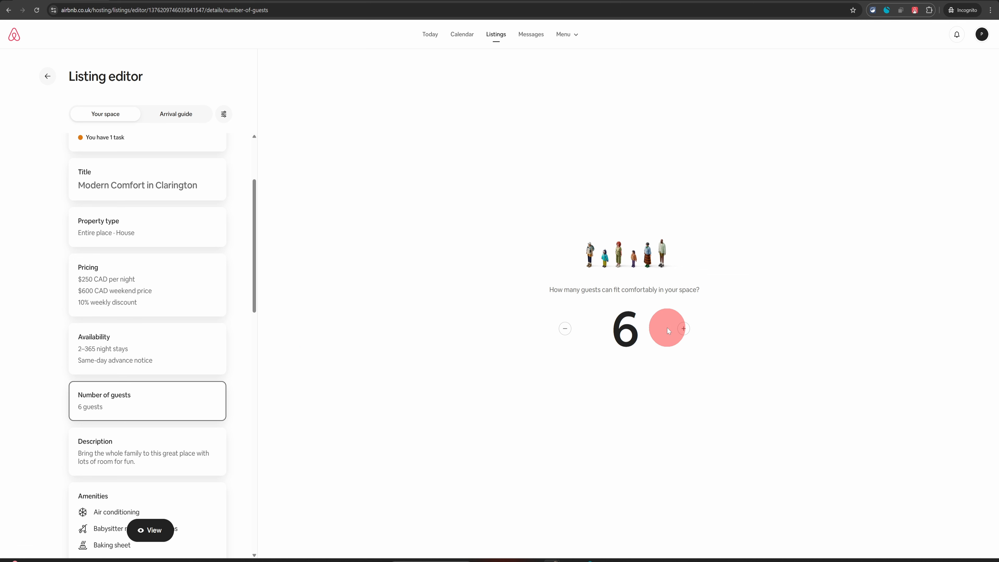
click(684, 328)
click(565, 328)
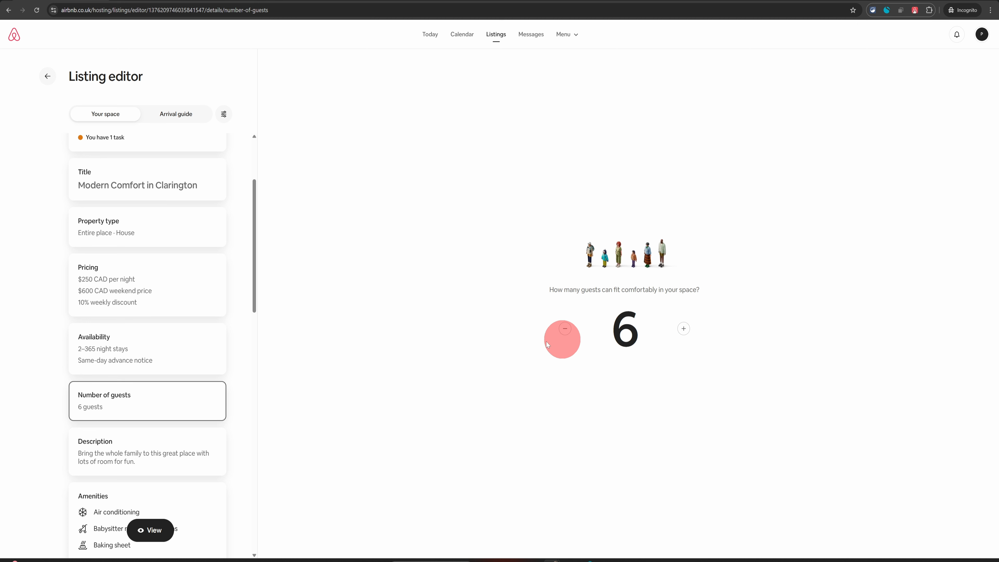
Replace the listing description with highlight lines from "Spacious 3-Bedroom Home in a quiet Clarington neighborhood" to "Close to Shops & Essentials – perfect for families or business travelers!"
click(133, 453)
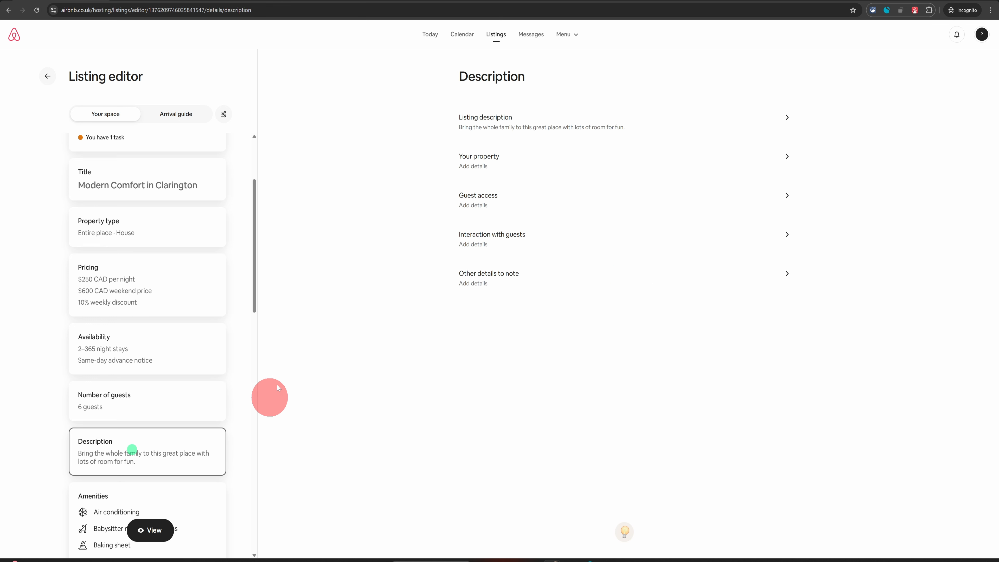
click(488, 124)
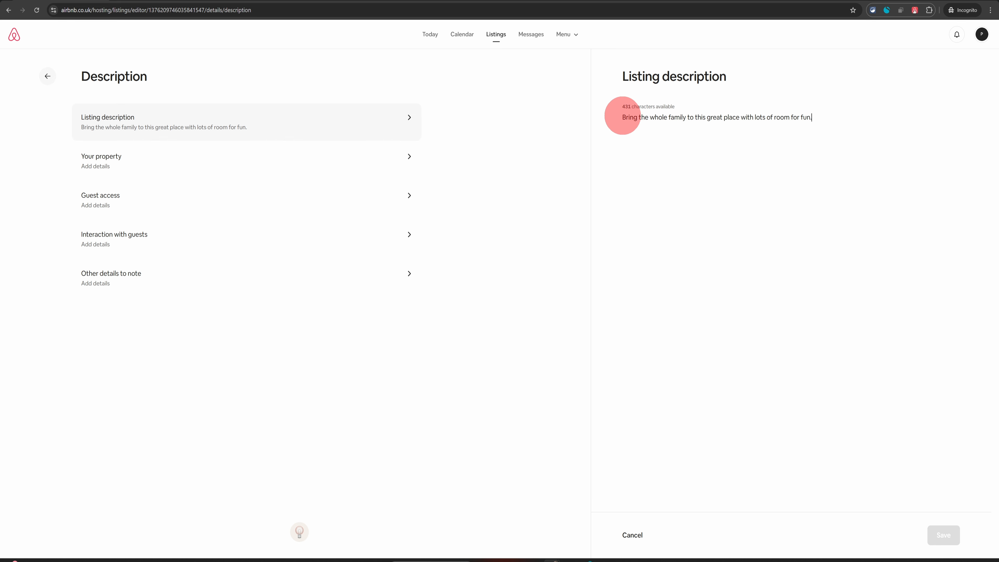
drag(622, 117, 812, 117)
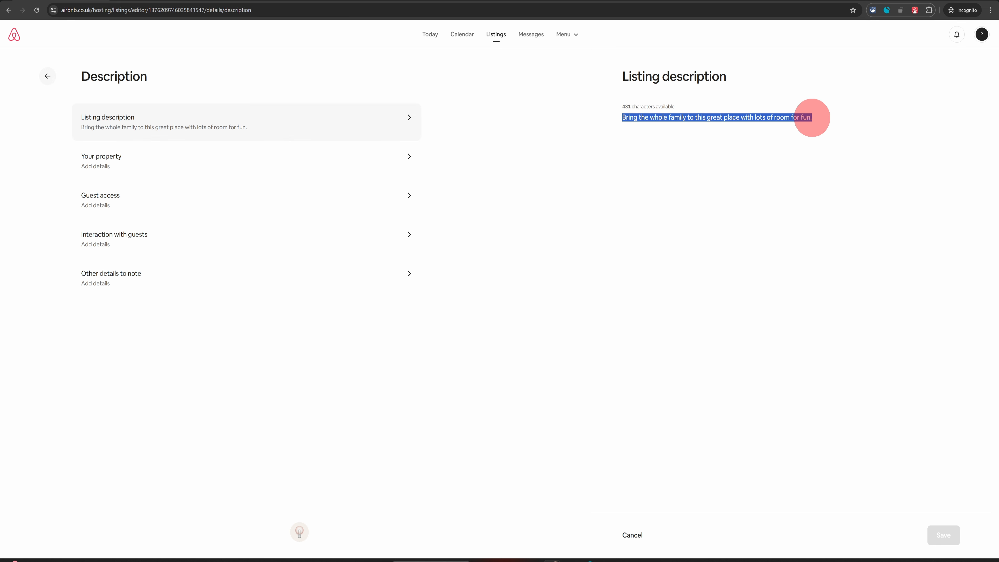
key(BackSpace)
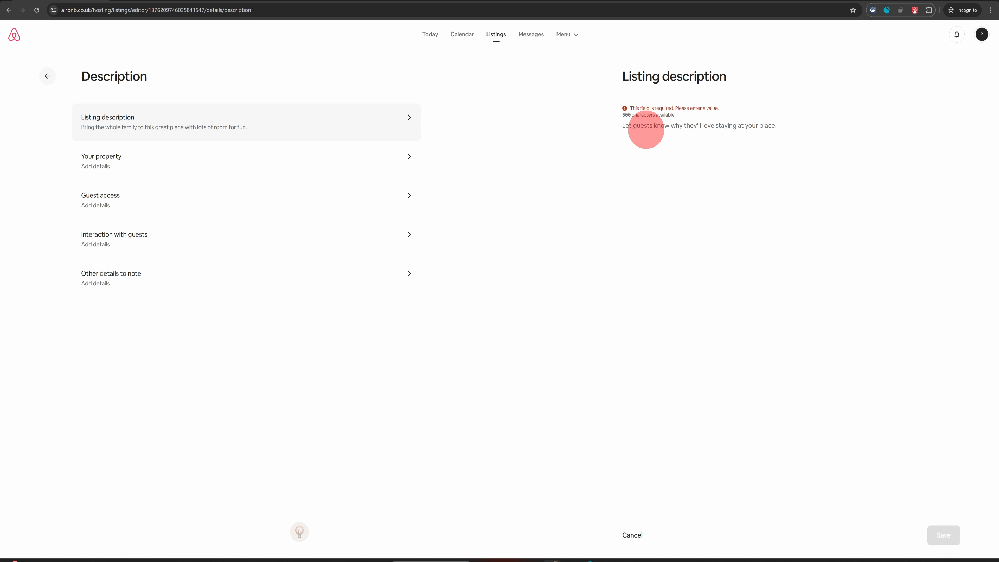
text(Spacious 3-Bedroom Home in a quiet Clarington neighborhood Modern & Fully Equipped Kitchen – cook like a pro! Smart TVs & High-Speed WiFi (150 Mbps) for seamless streaming Dedicated Workspace for remote work convenience Free Parking (2 Spaces) on the driveway Laundry Available for Long Stays Close to Shops & Essentials – perfect for families or business travelers!)
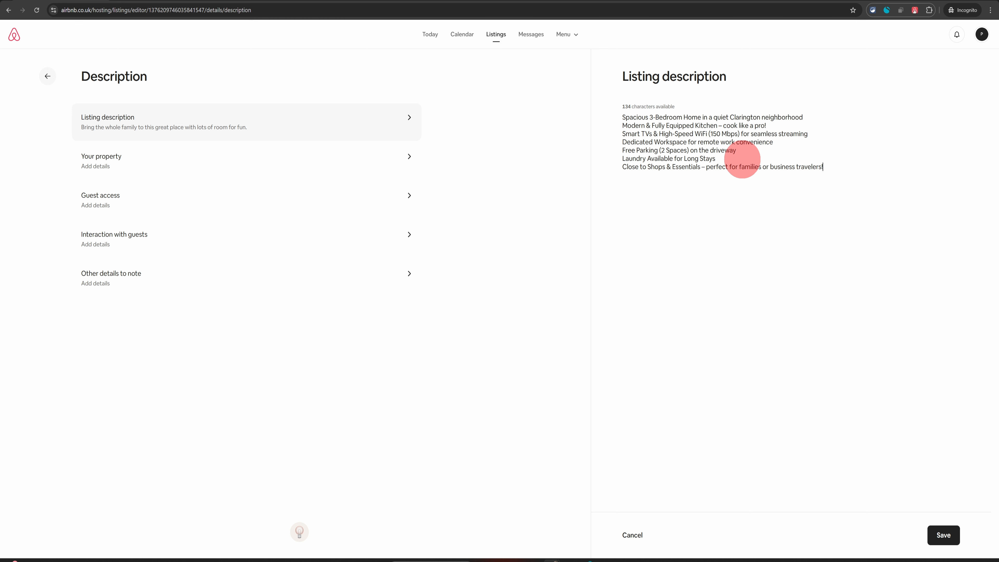
Fill in the property description welcoming guests to the 3BR Clarington retreat and the guest access text listing permitted and off-limits areas, and save them
click(179, 167)
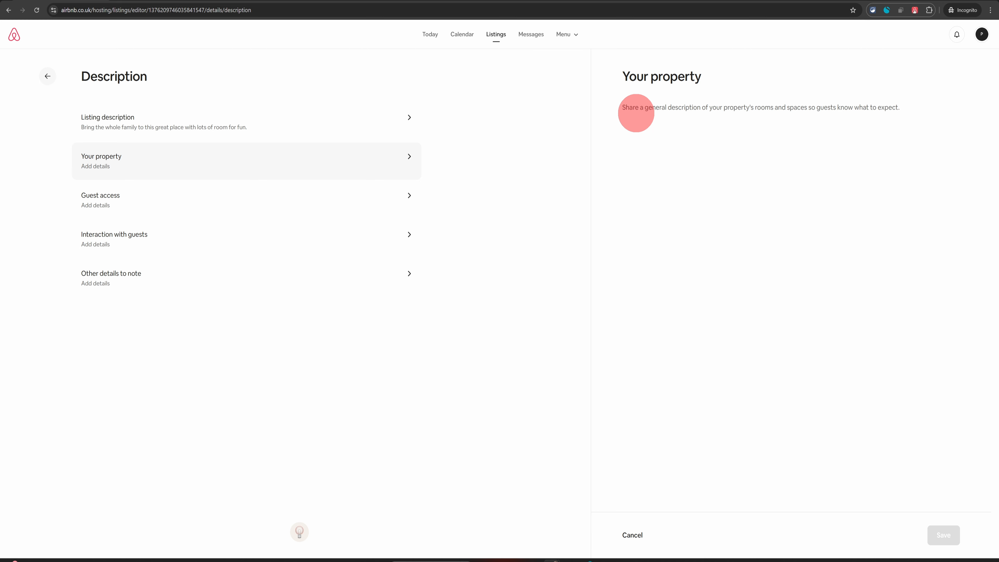
key(ctrl+v)
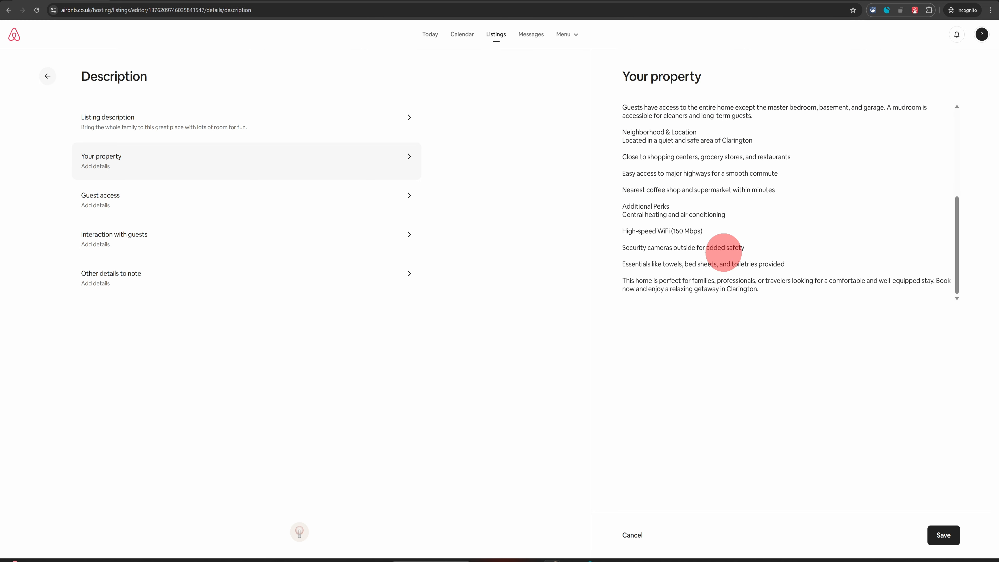
click(145, 205)
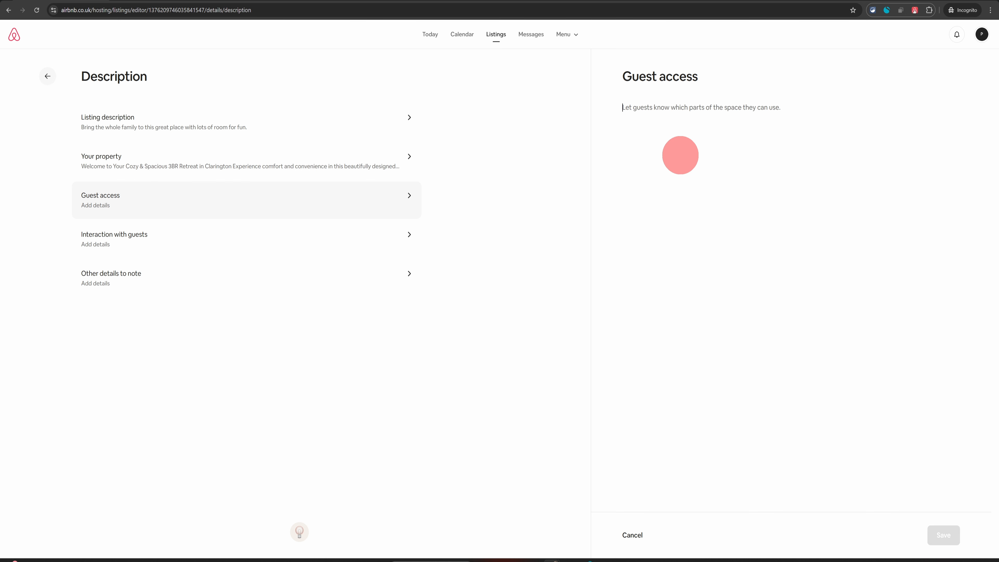
key(ctrl+v)
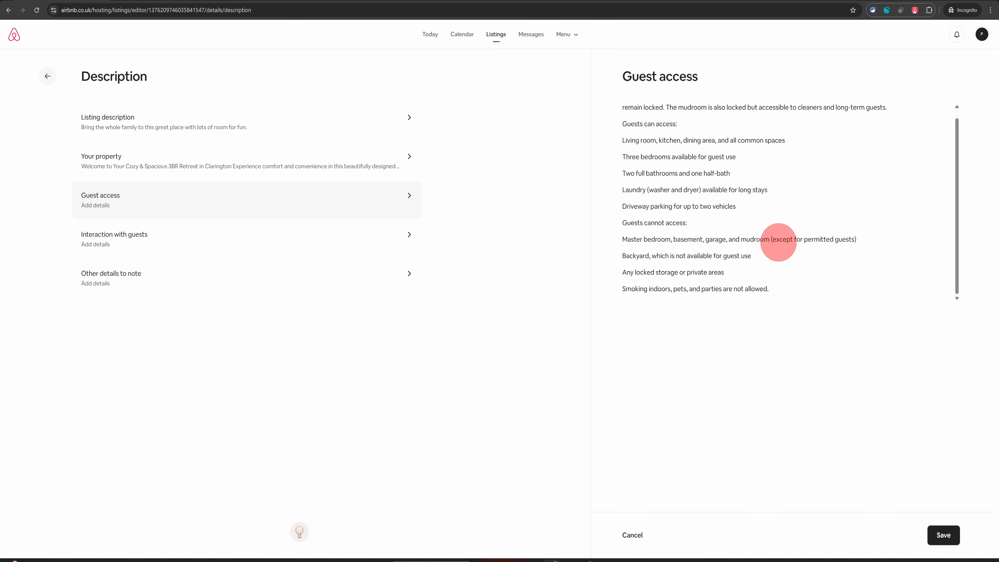
scroll(779, 242, up, 1)
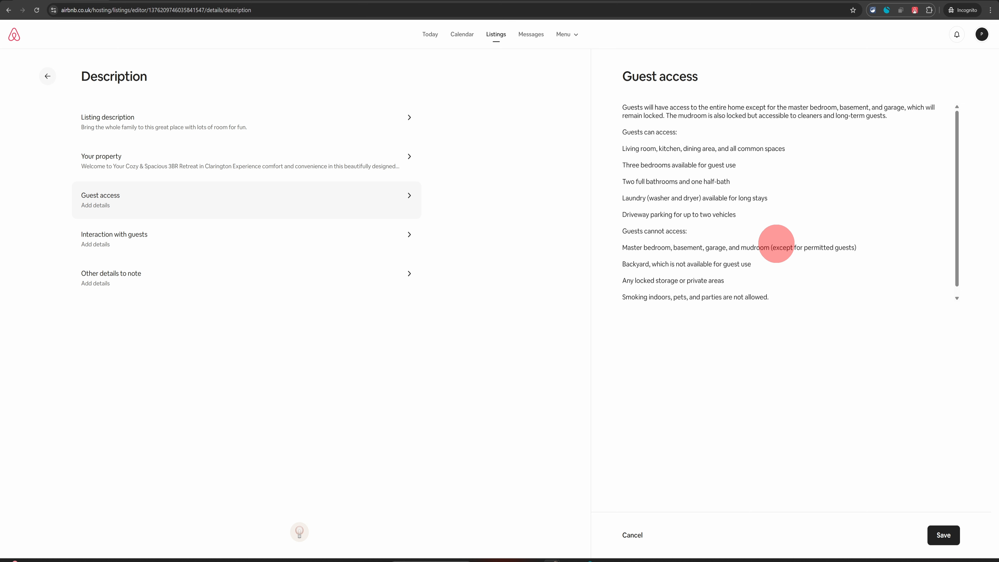
click(943, 534)
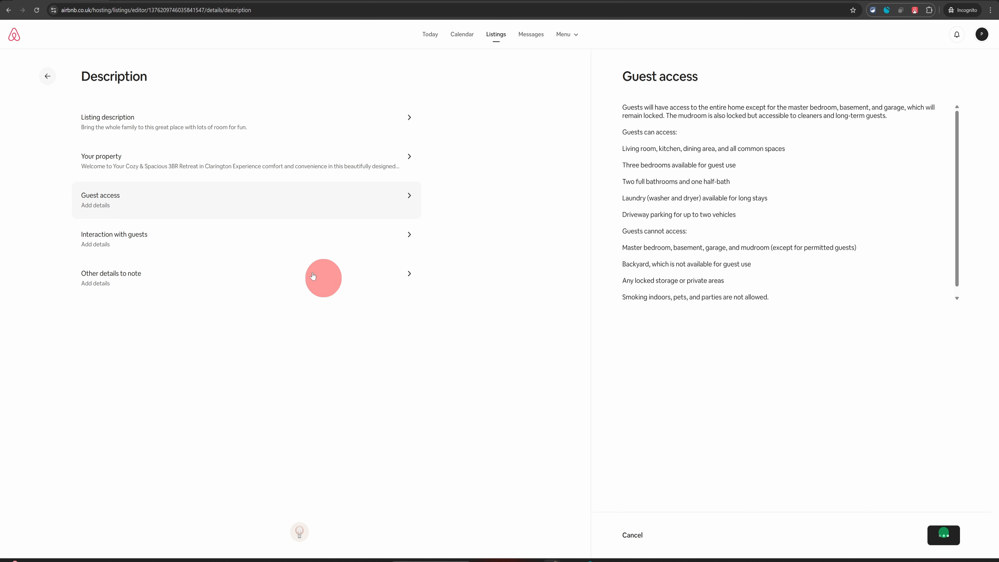
Check the guest interaction, other details and listing description sections without editing them, and return to the listing editor
click(521, 242)
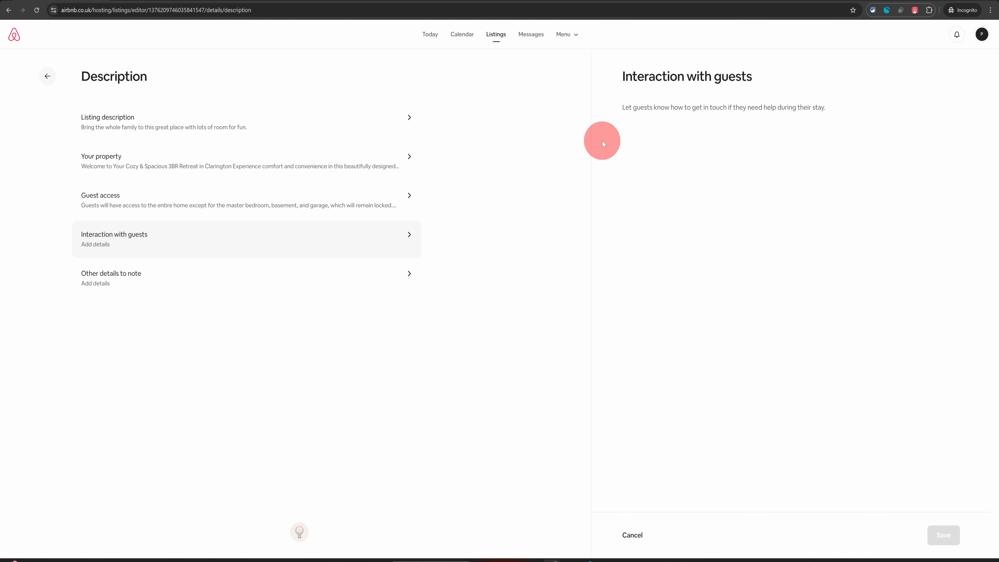
click(162, 285)
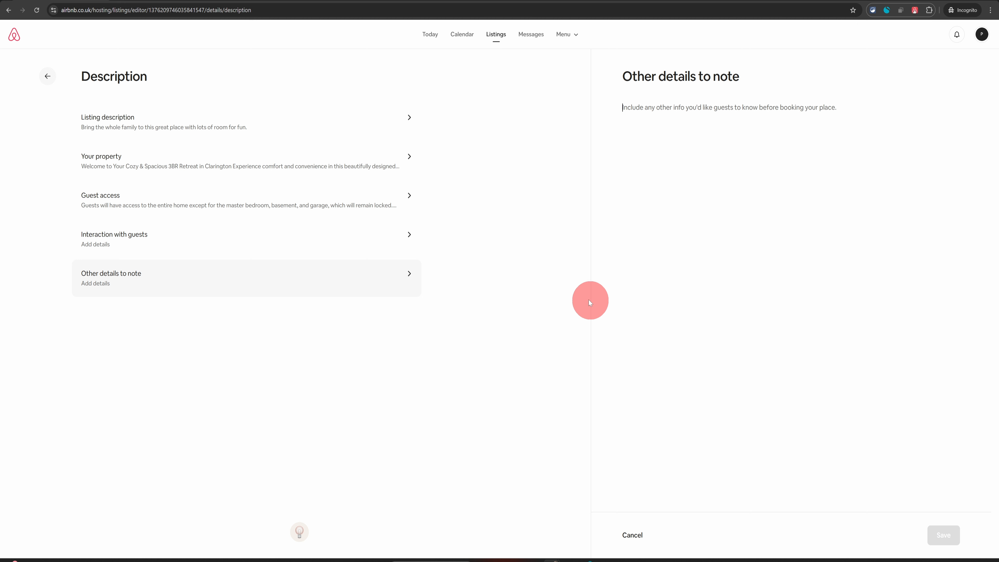
click(219, 123)
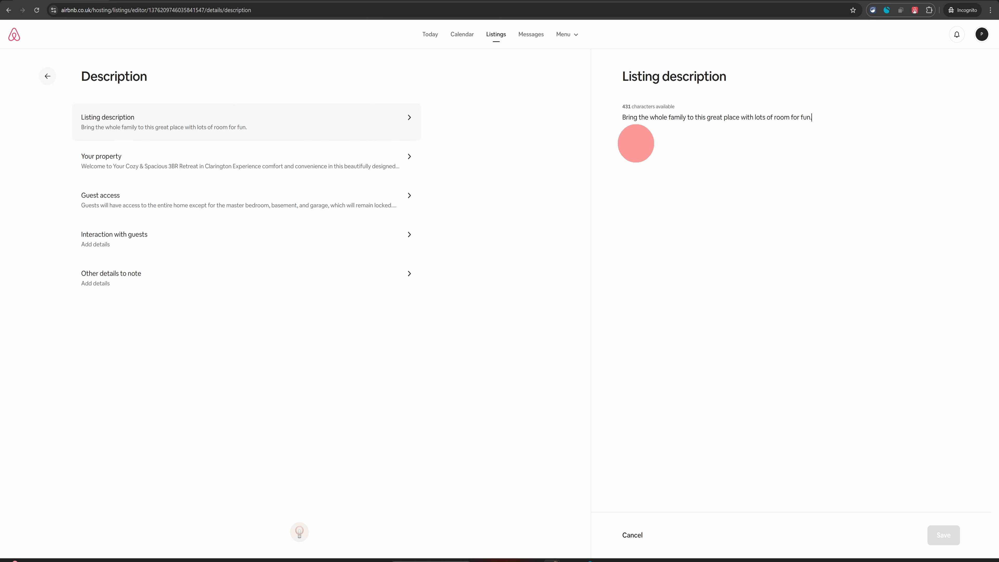
click(49, 76)
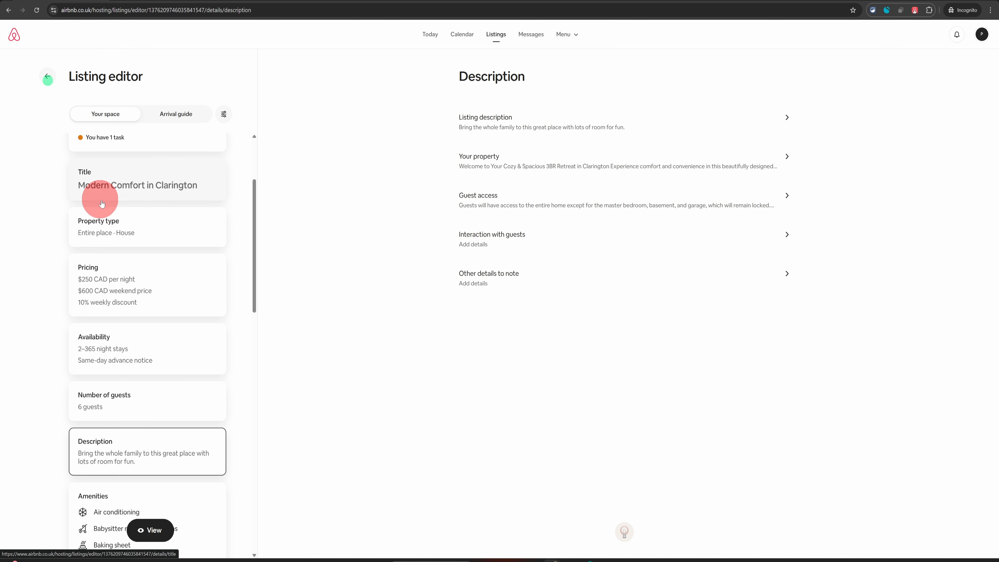
Examine the listing's amenities and the full list of amenities available to add, from Air conditioning to Wine glasses
scroll(129, 224, down, 2)
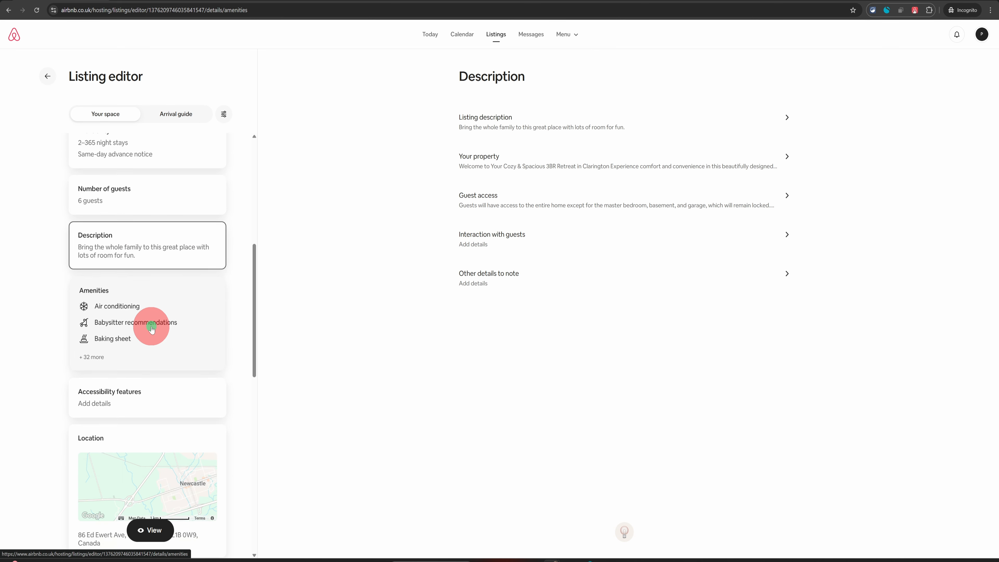
click(152, 329)
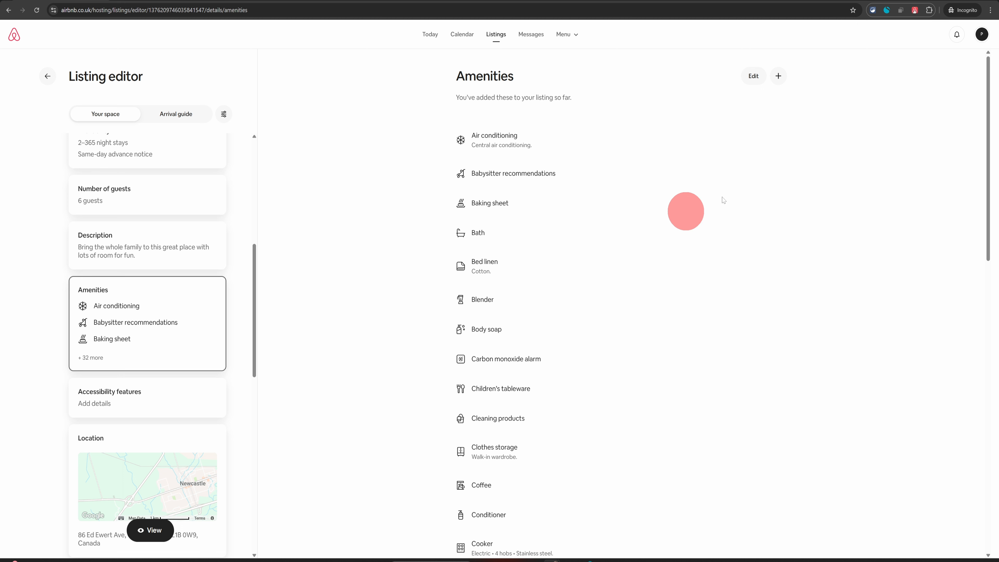
click(779, 76)
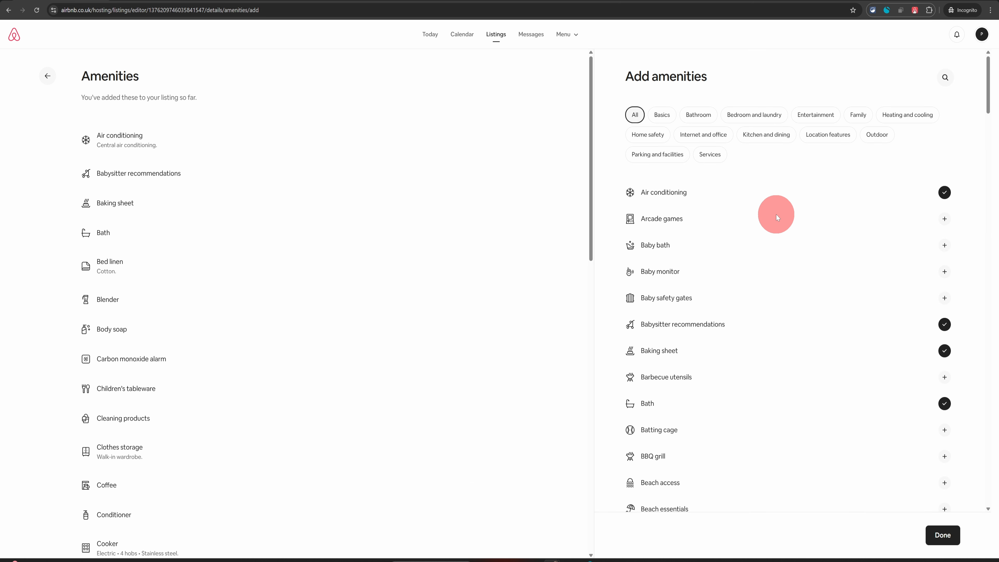
scroll(776, 215, down, 4)
scroll(775, 215, up, 4)
scroll(674, 204, down, 9)
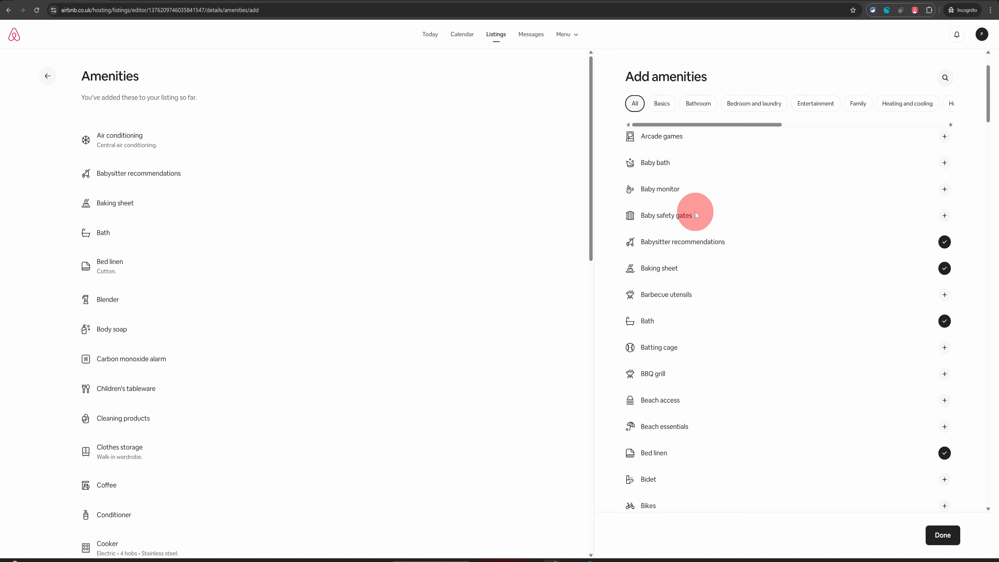
scroll(709, 263, down, 4)
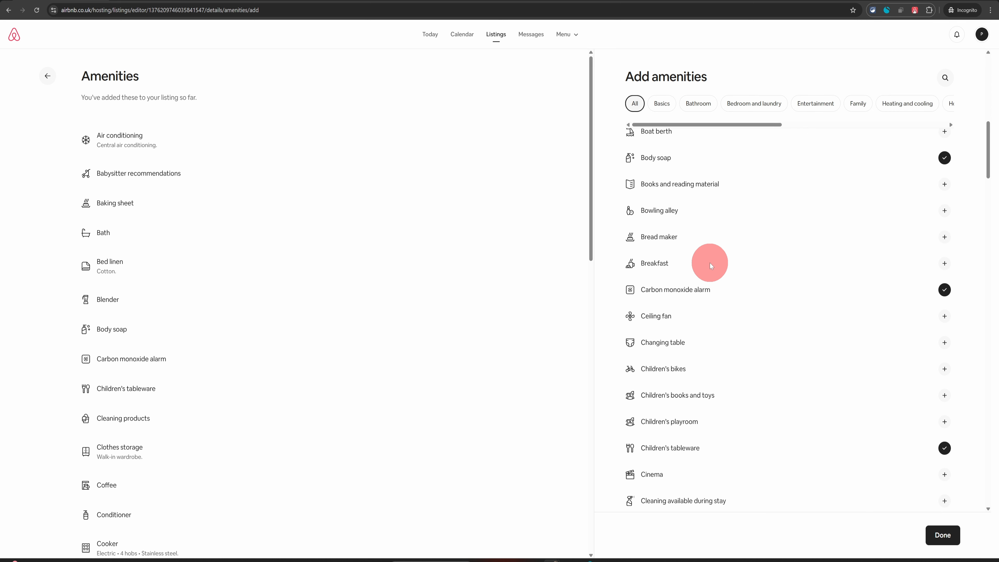
scroll(715, 280, down, 20)
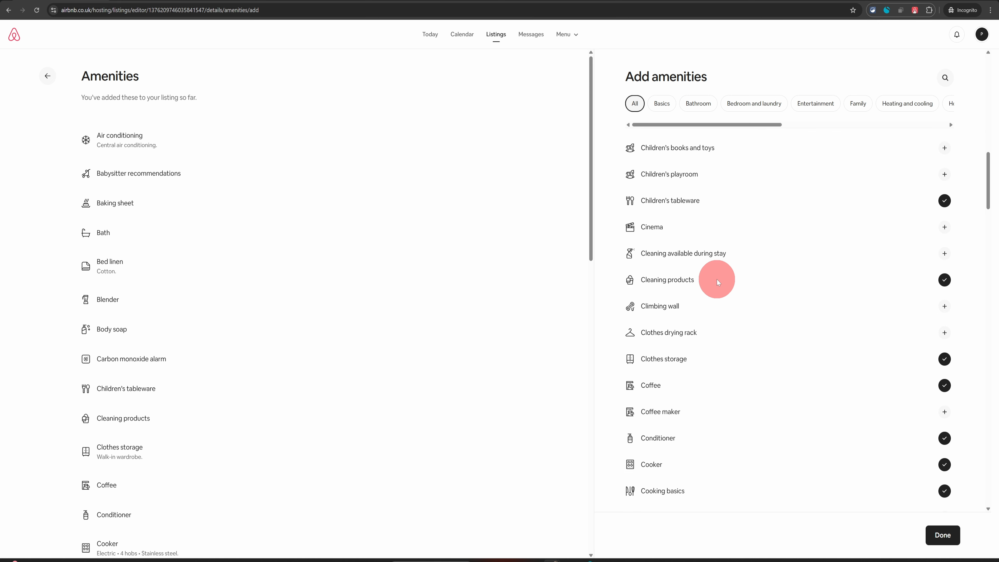
scroll(719, 280, down, 20)
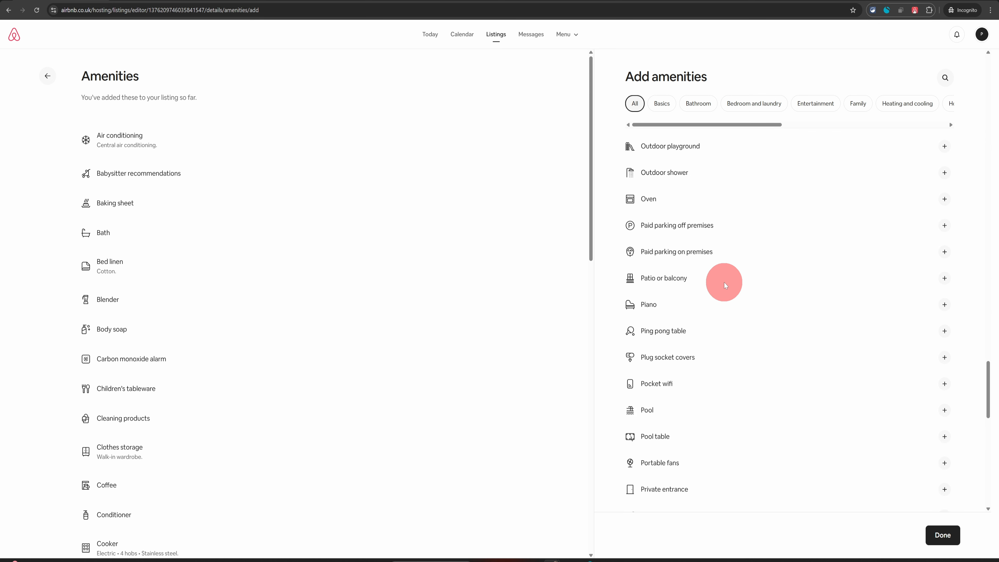
scroll(728, 284, down, 1)
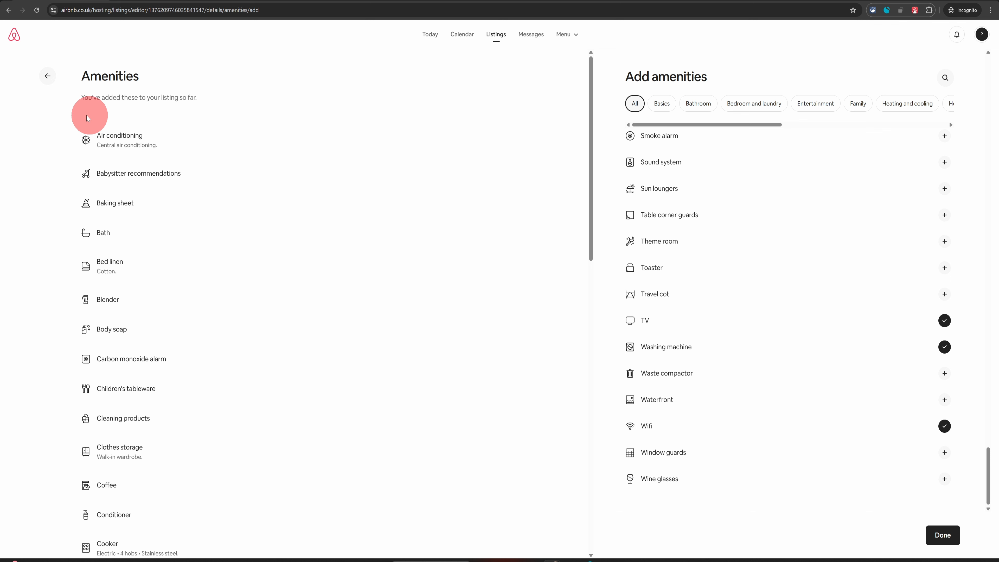
click(48, 76)
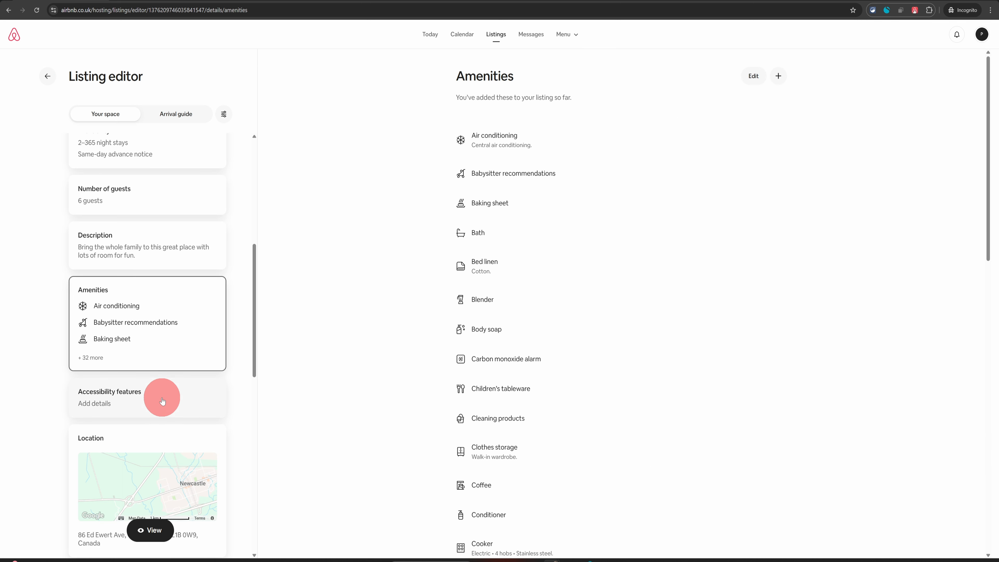
View the accessibility features, and check the requirements for verifying the listing from its location settings
click(158, 400)
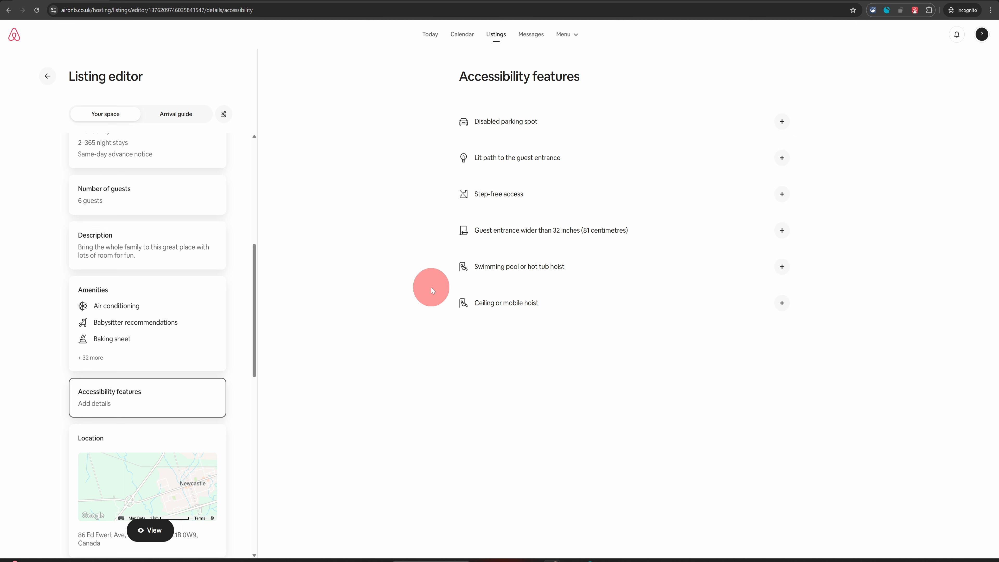
drag(252, 302, 254, 363)
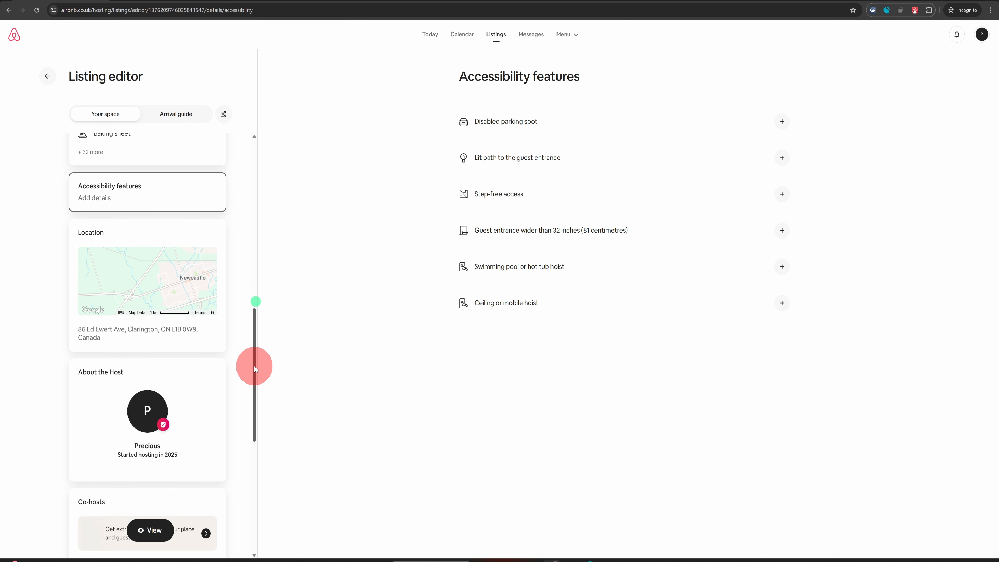
click(141, 320)
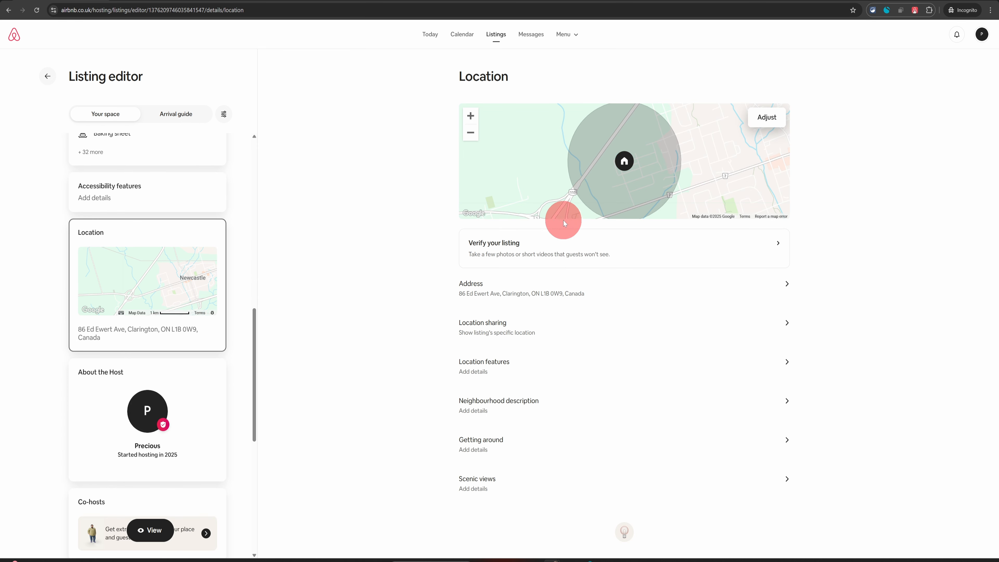
click(508, 252)
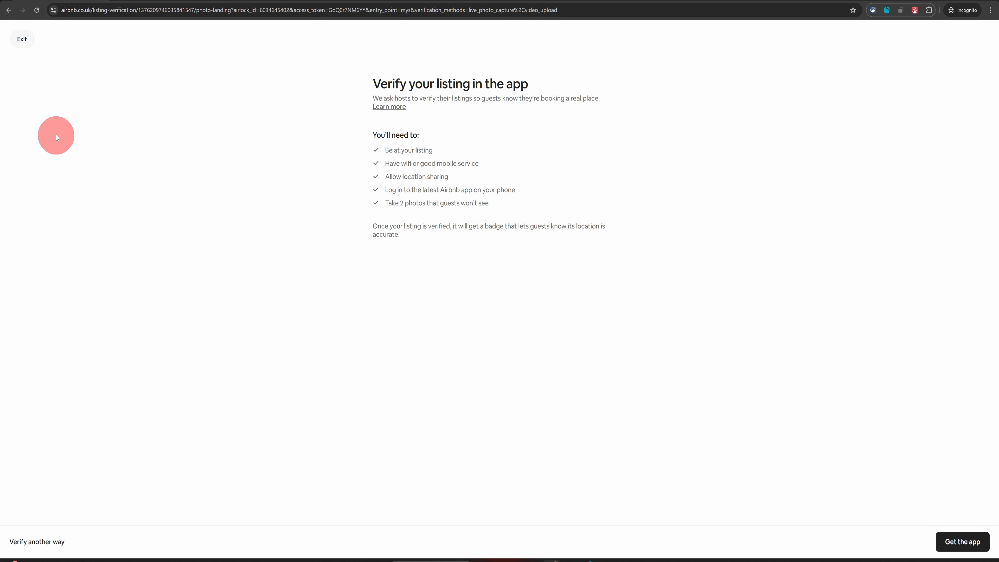
click(22, 41)
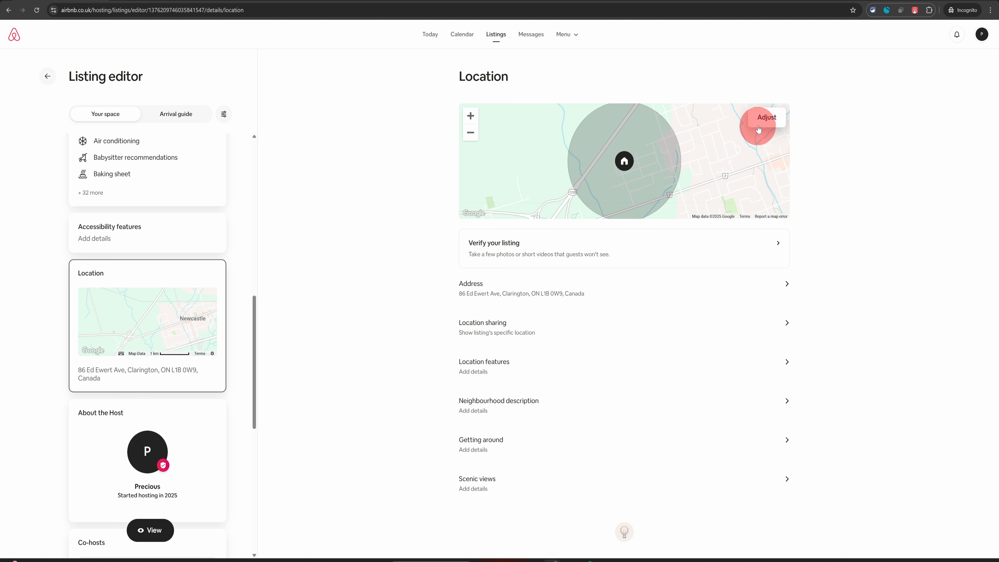
Adjust the home's position on the location map slightly and save it, and view the listing's address details
click(767, 120)
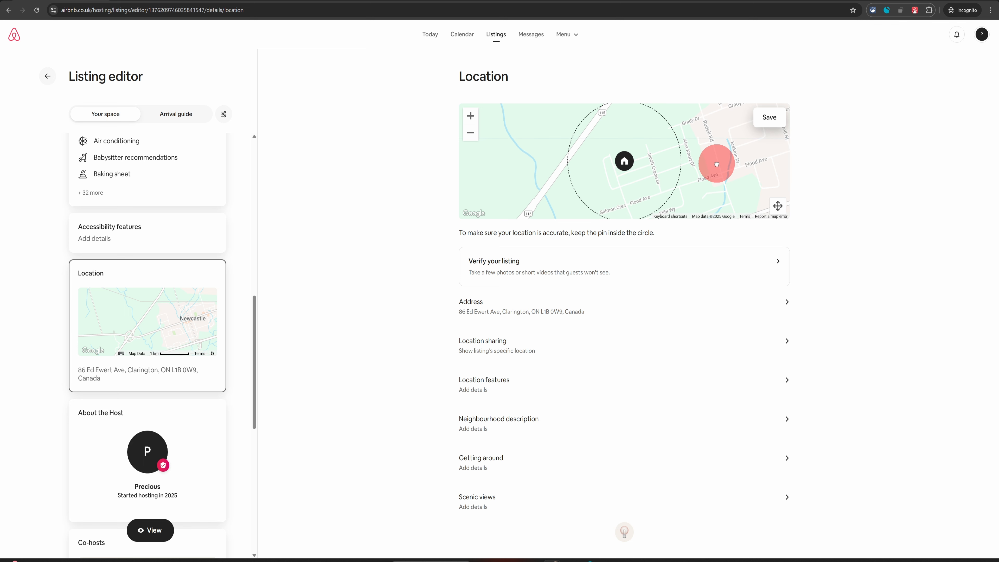
drag(717, 163, 715, 164)
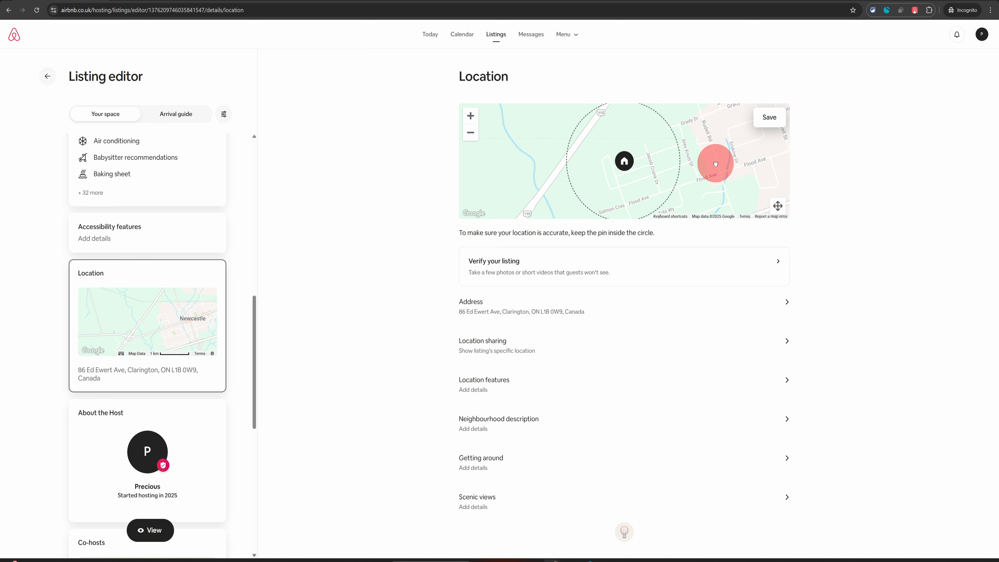
click(770, 119)
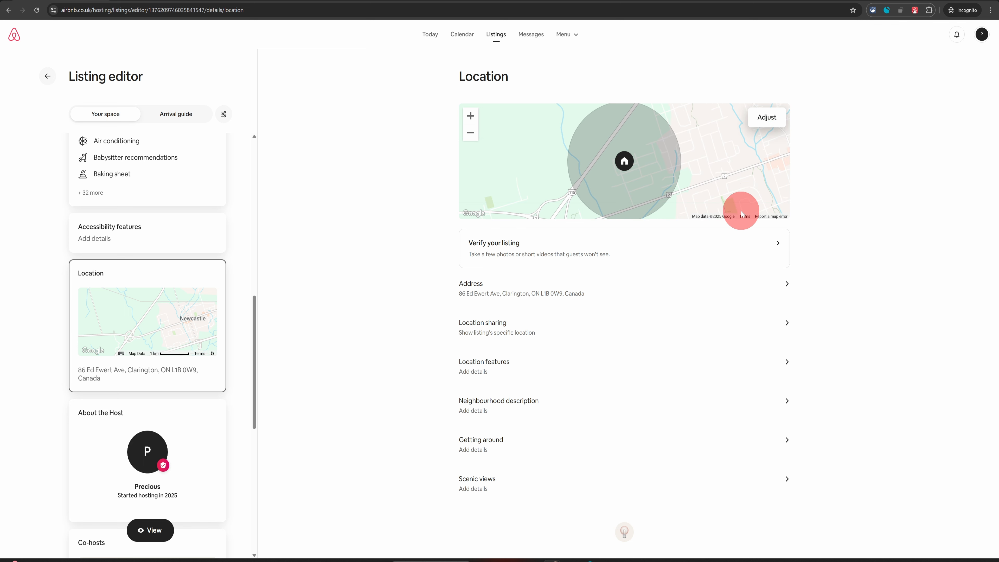
click(522, 290)
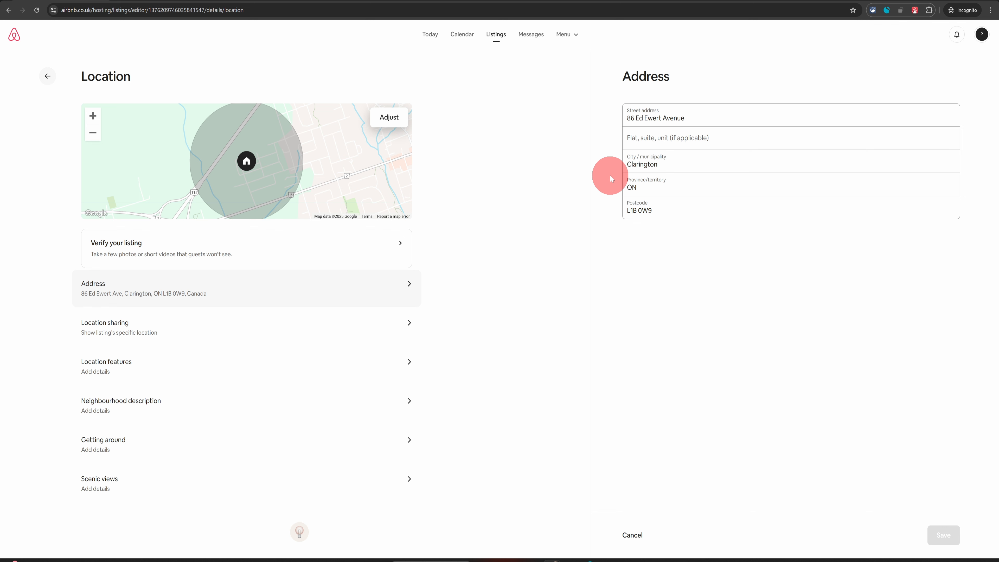
Turn off showing the specific location, turn on address privacy for cancellations, and save the location sharing settings
click(144, 331)
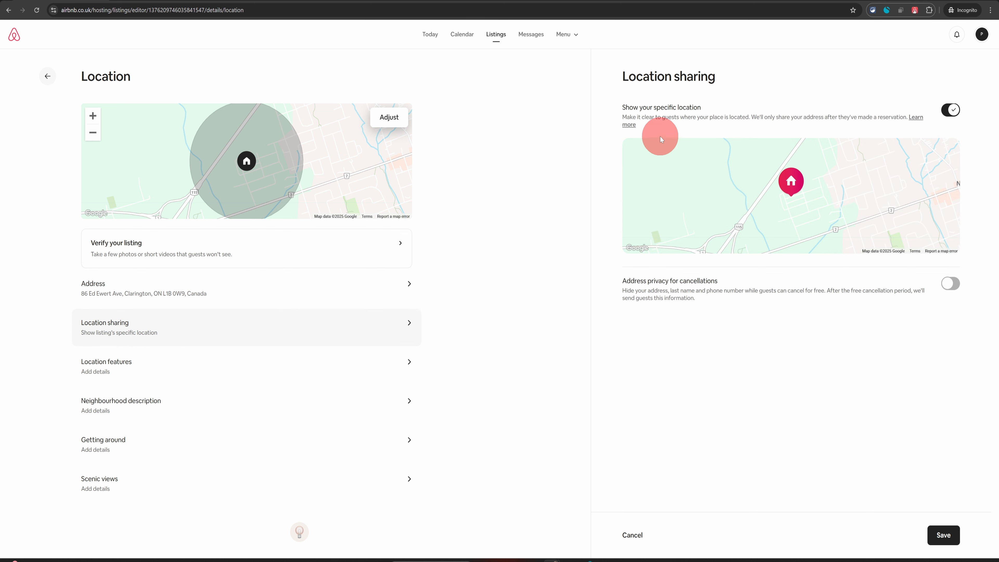
click(964, 110)
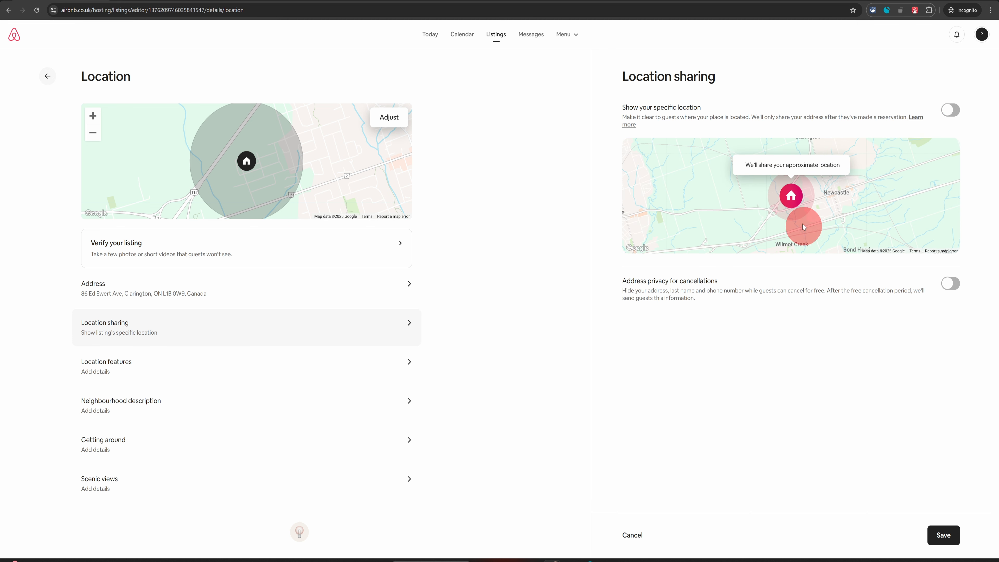
click(950, 114)
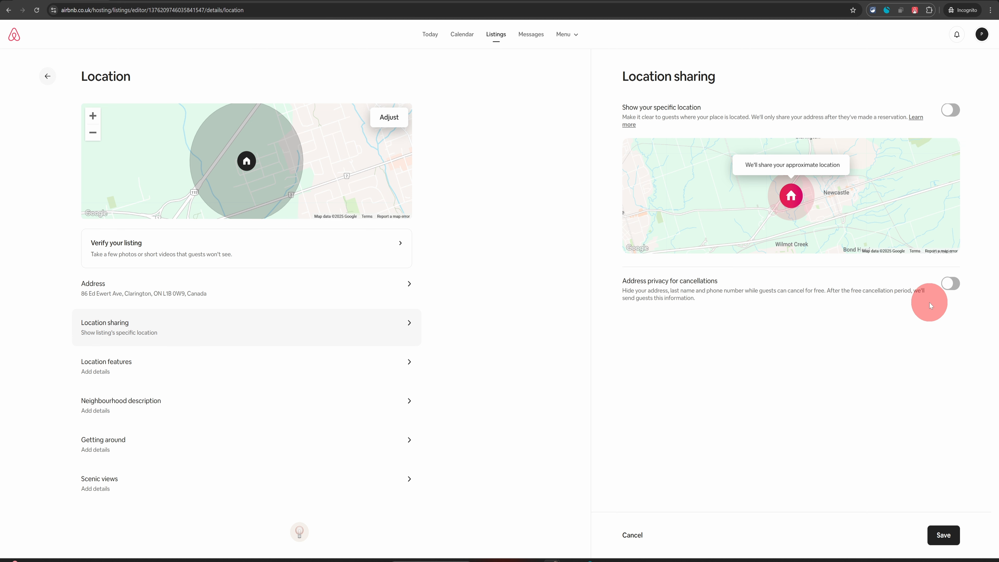
click(951, 290)
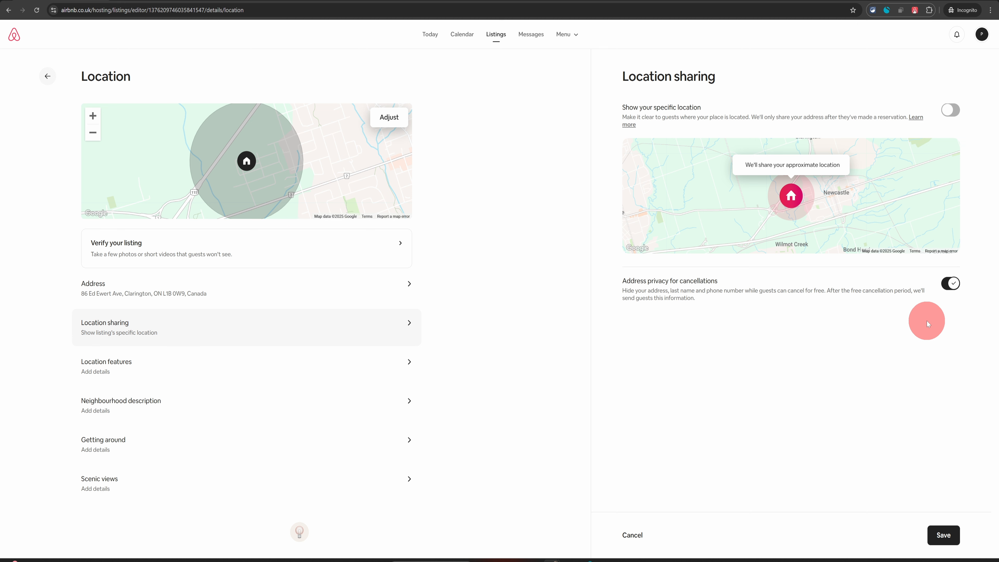
click(944, 533)
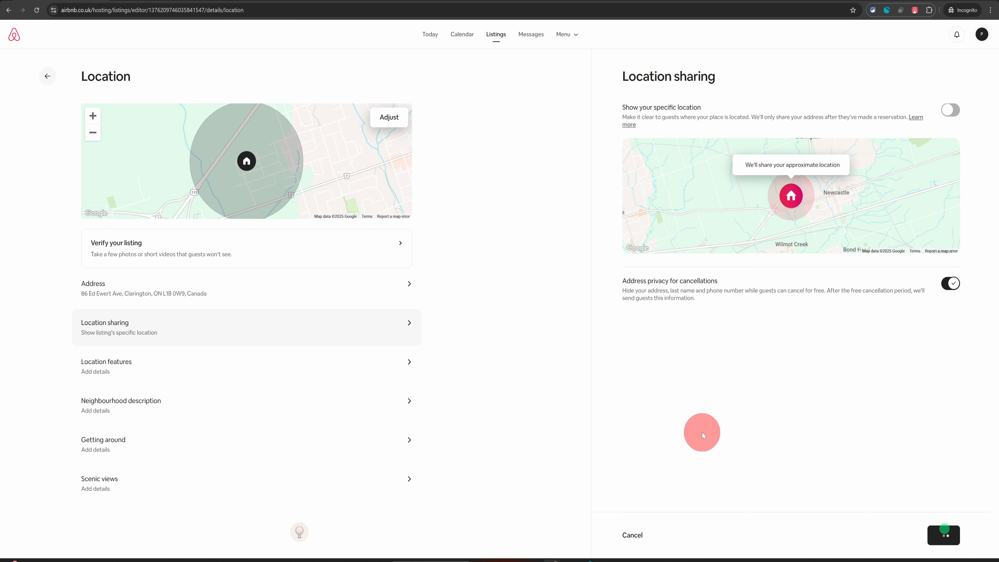
View the listing's location features, neighbourhood description and getting around settings
click(505, 363)
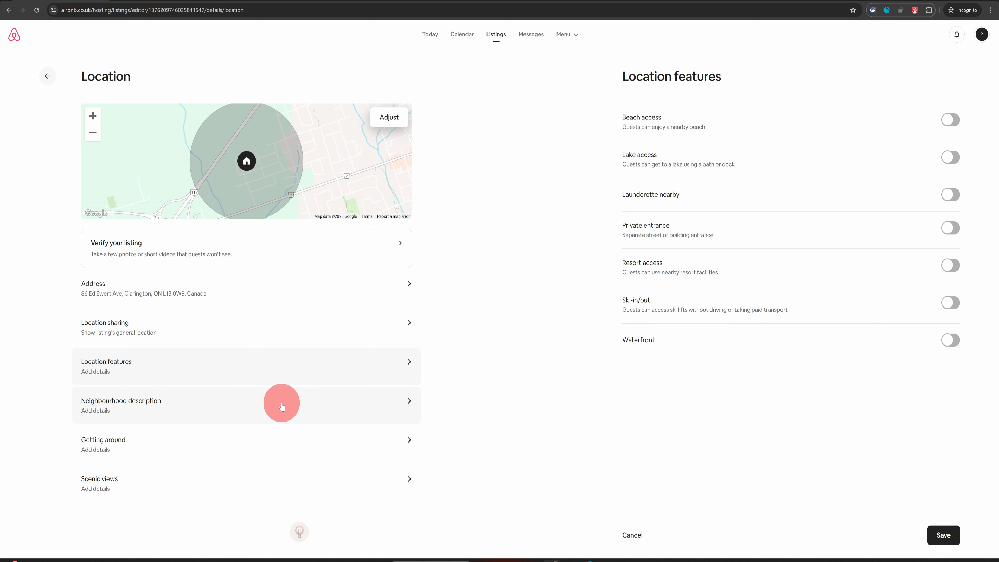
click(282, 406)
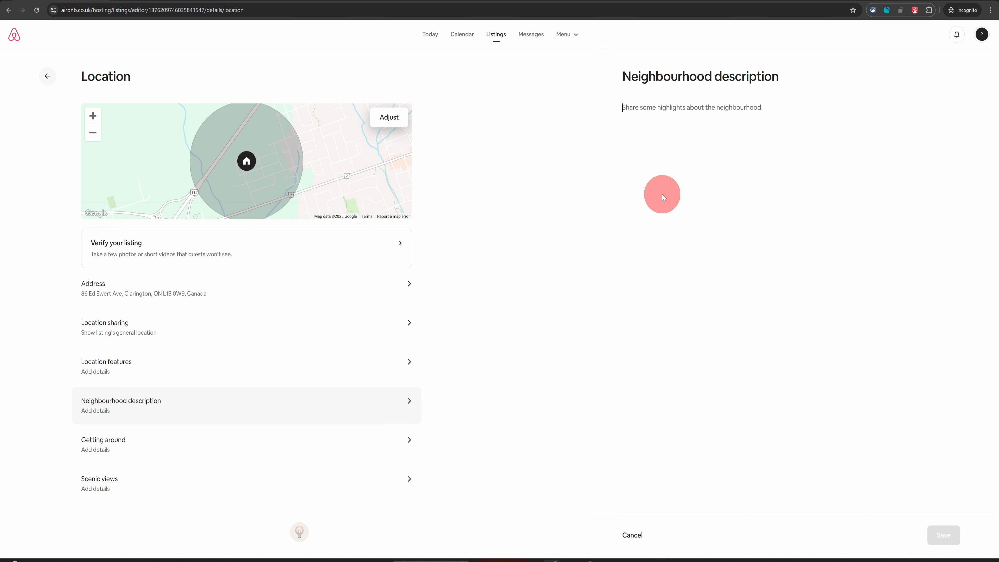
click(119, 440)
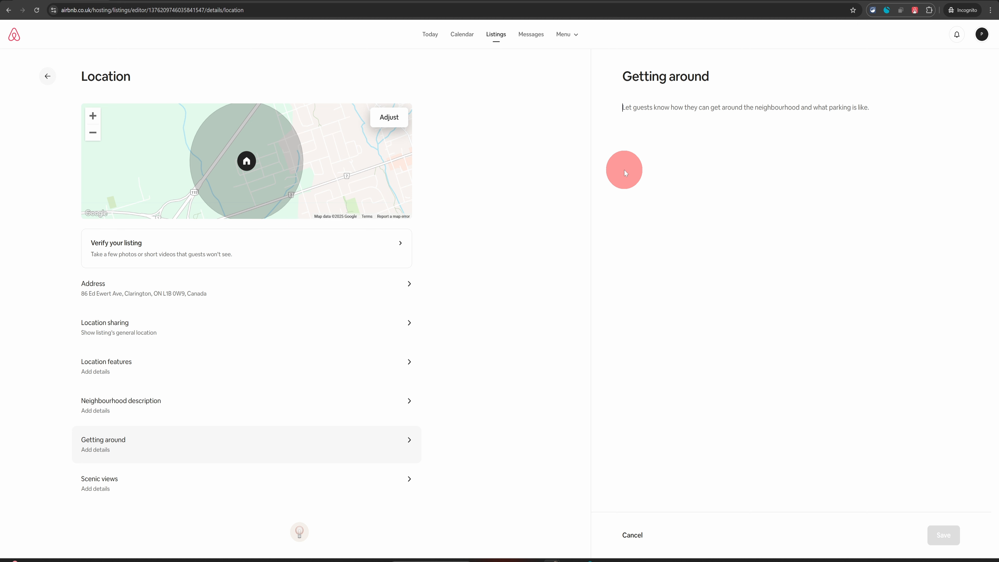
Select Park view as the listing's scenic view and save it
click(118, 487)
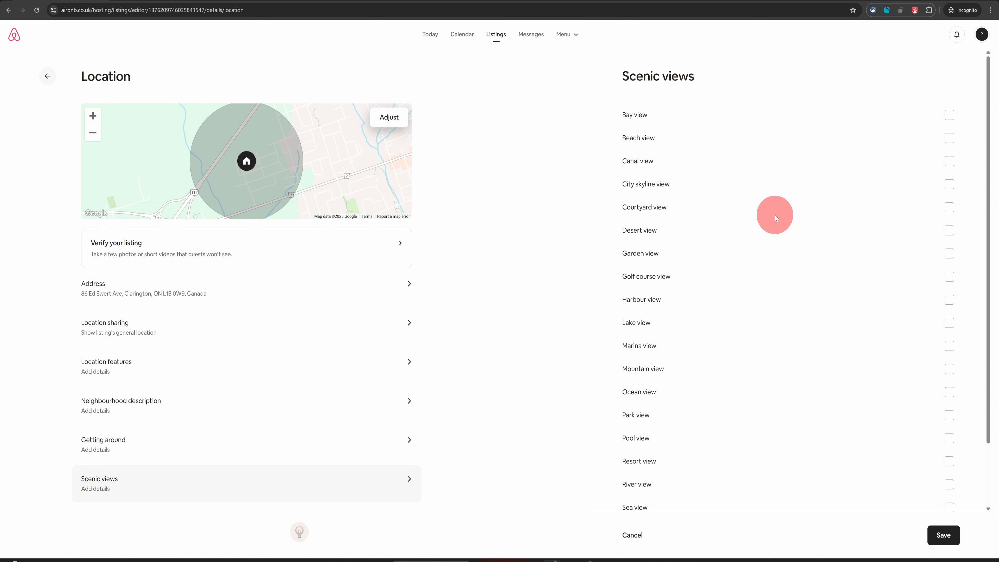
scroll(774, 216, down, 2)
scroll(803, 312, up, 2)
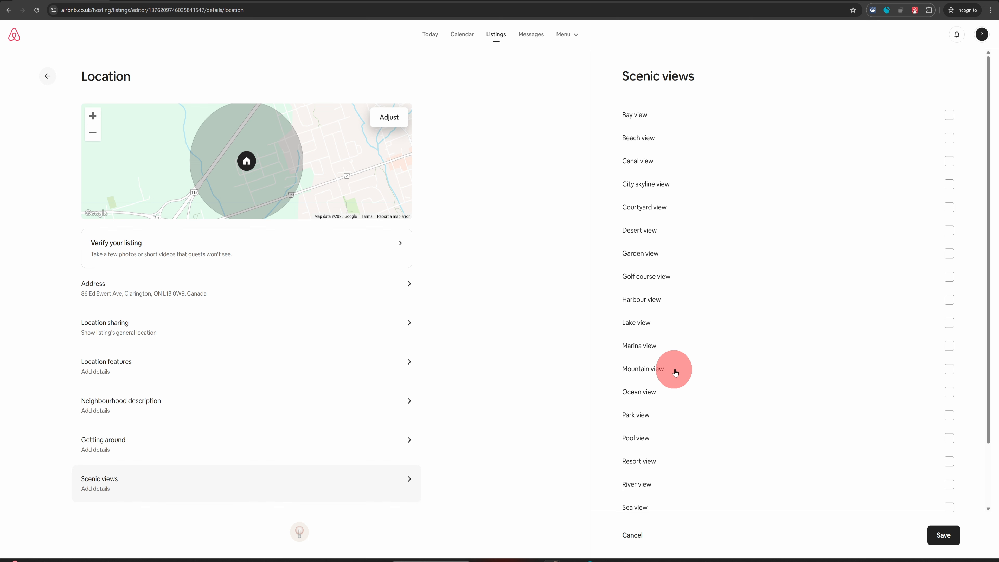
scroll(727, 339, down, 2)
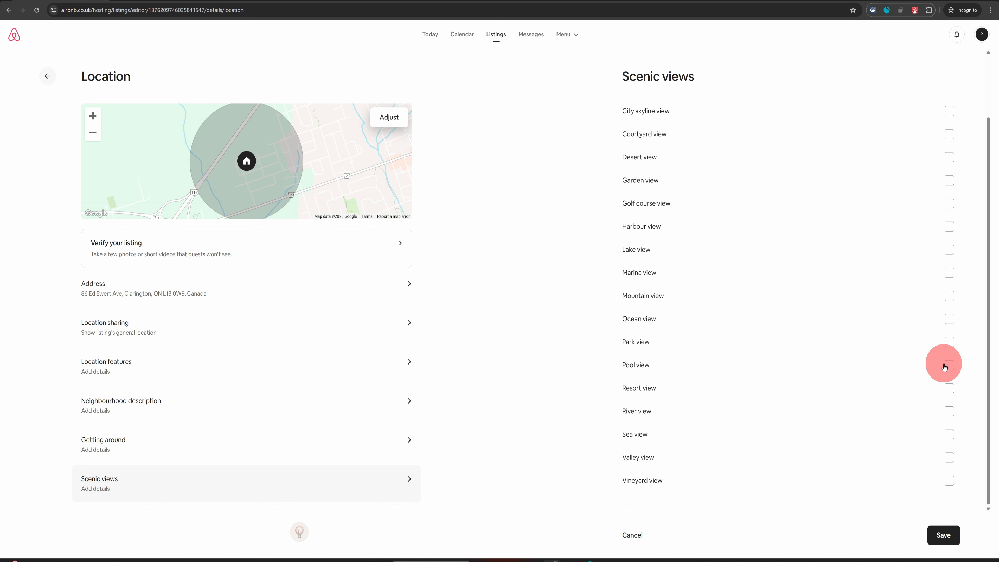
click(951, 345)
click(943, 535)
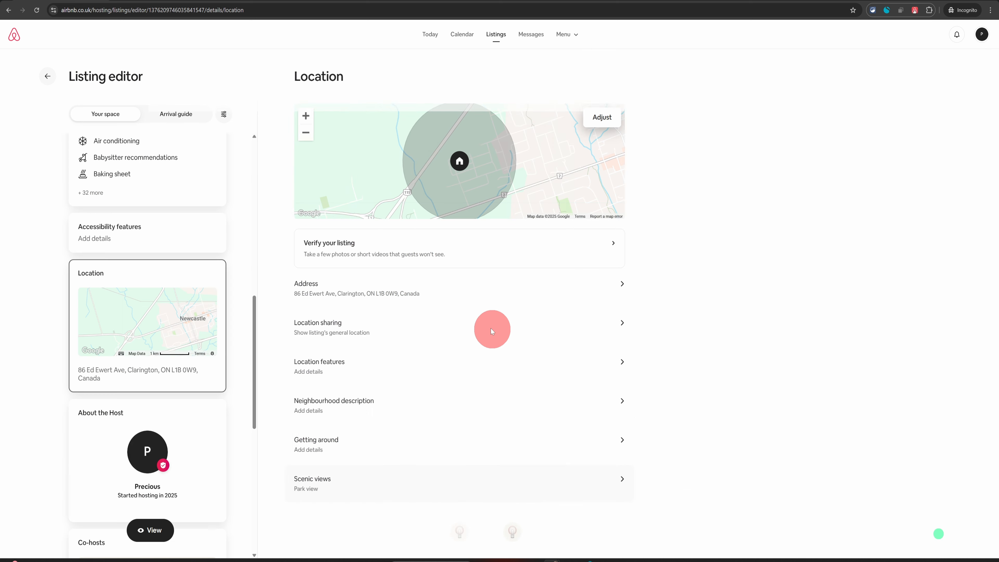
Examine the host profile details, including the intro and interests, and view the options for adding a co-host
scroll(156, 320, down, 4)
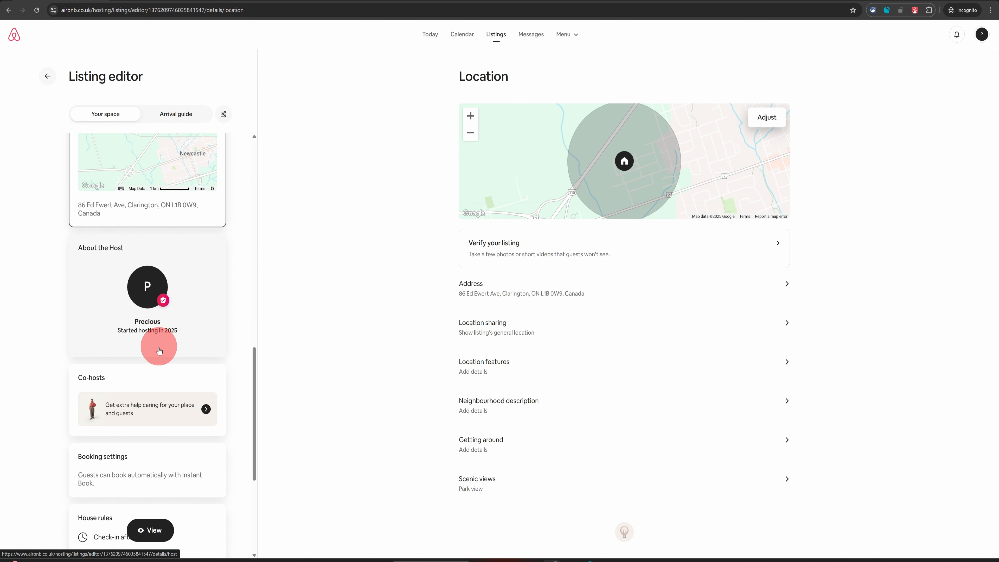
click(158, 330)
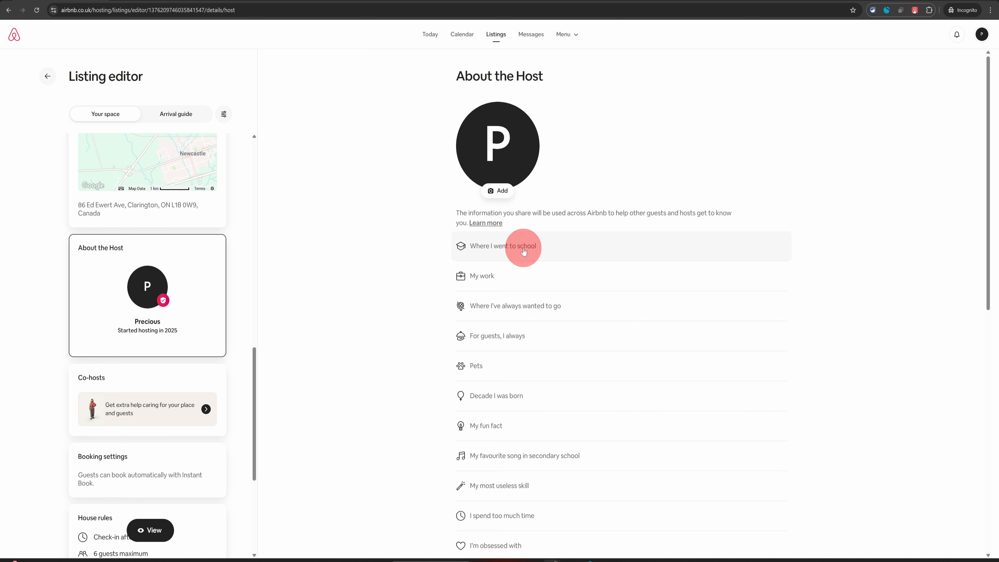
scroll(511, 326, down, 4)
scroll(515, 321, down, 3)
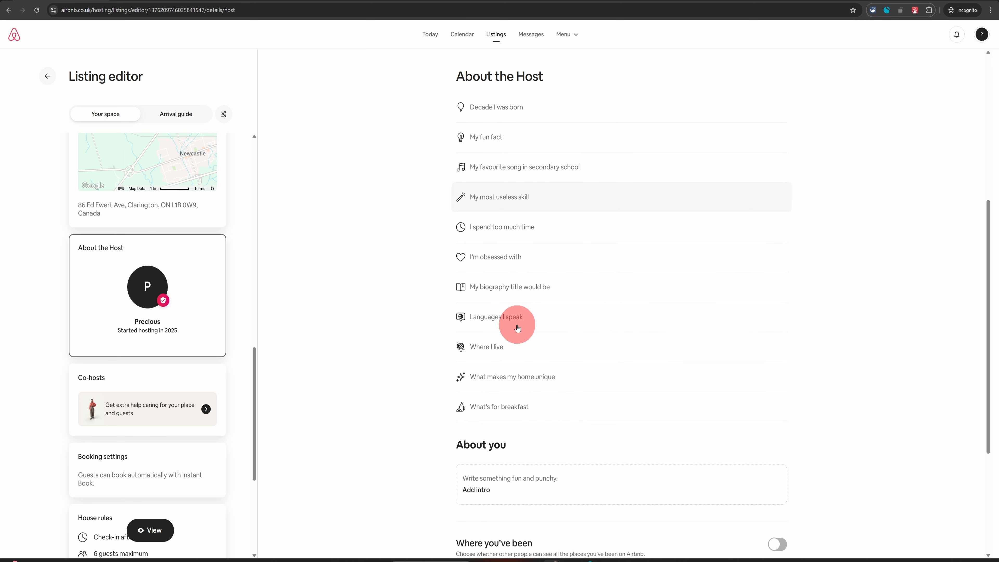
scroll(517, 327, down, 5)
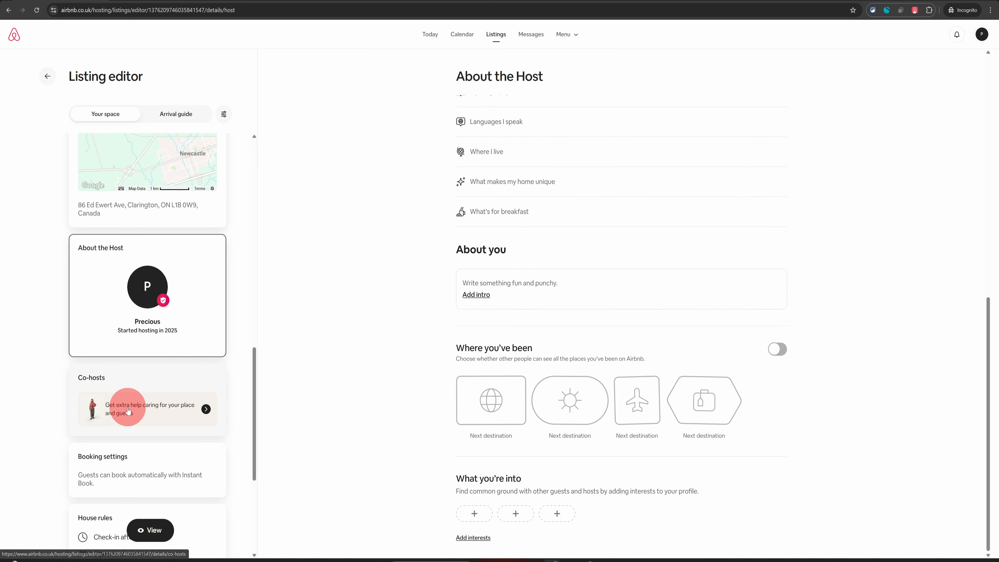
click(105, 403)
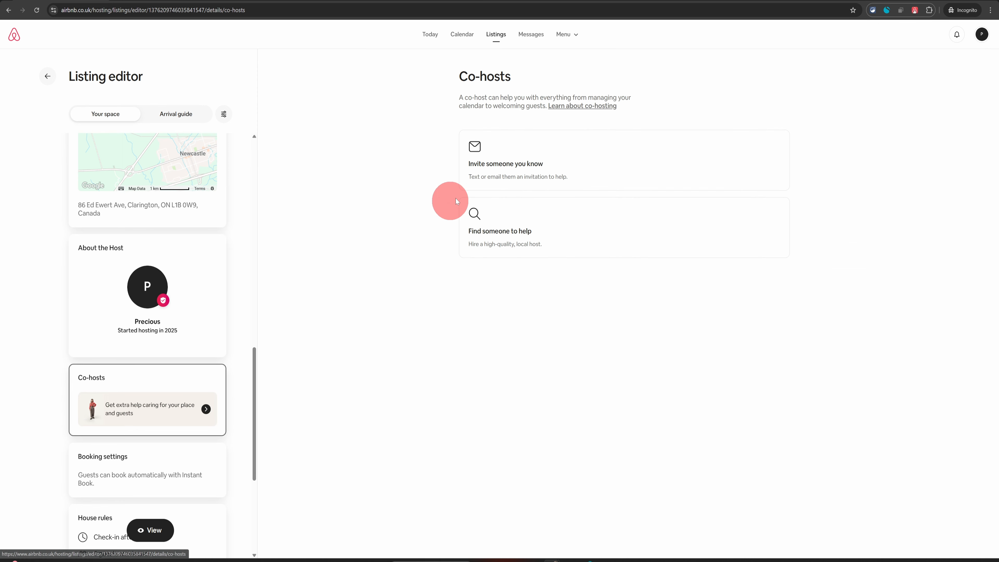
click(499, 174)
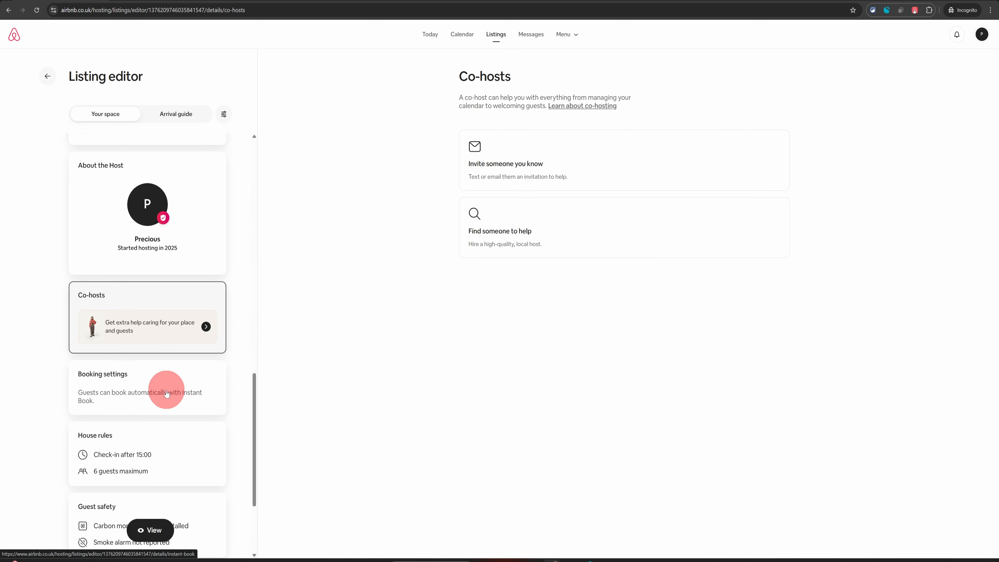
Try switching the booking settings from Instant Book to approving all bookings, and dismiss the confirmation
click(127, 384)
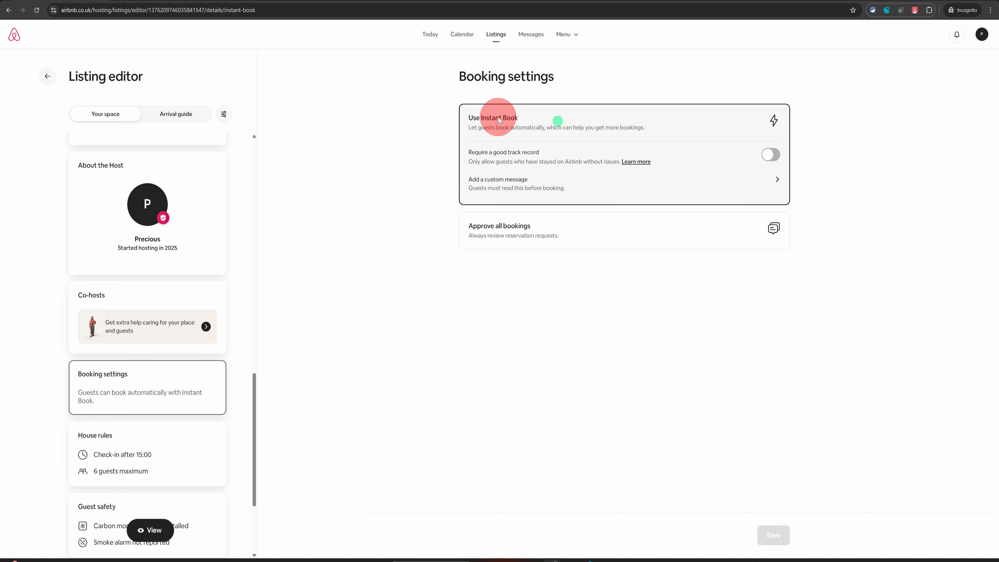
click(536, 245)
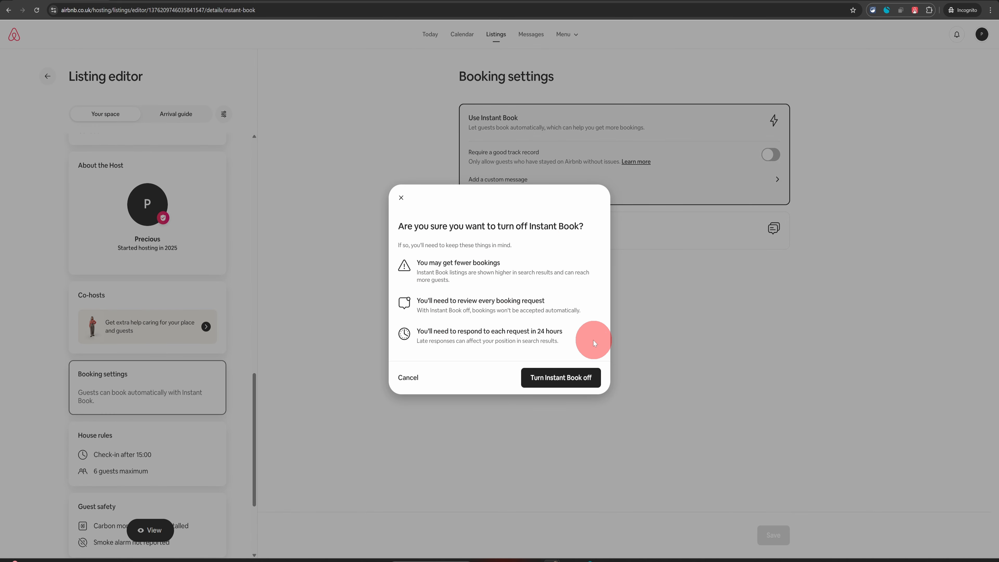
click(401, 199)
click(642, 242)
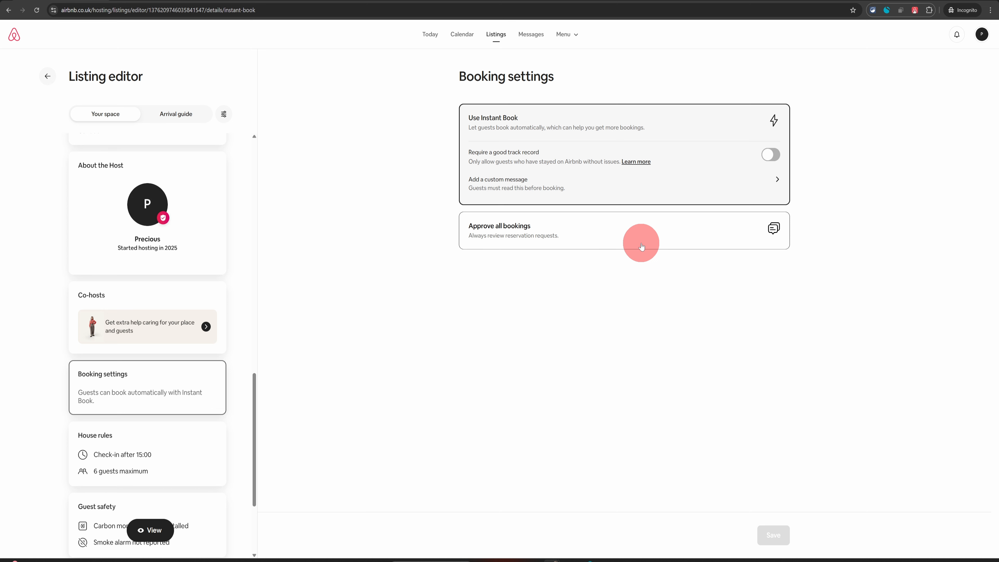
Check the Instant Book requirement for a good track record and view the custom pre-booking message field
click(531, 163)
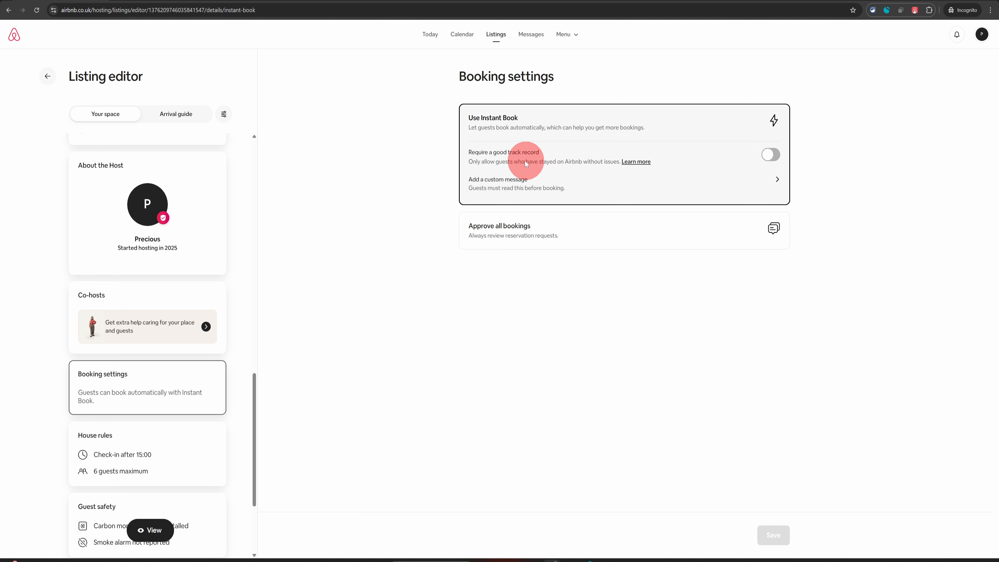
click(771, 155)
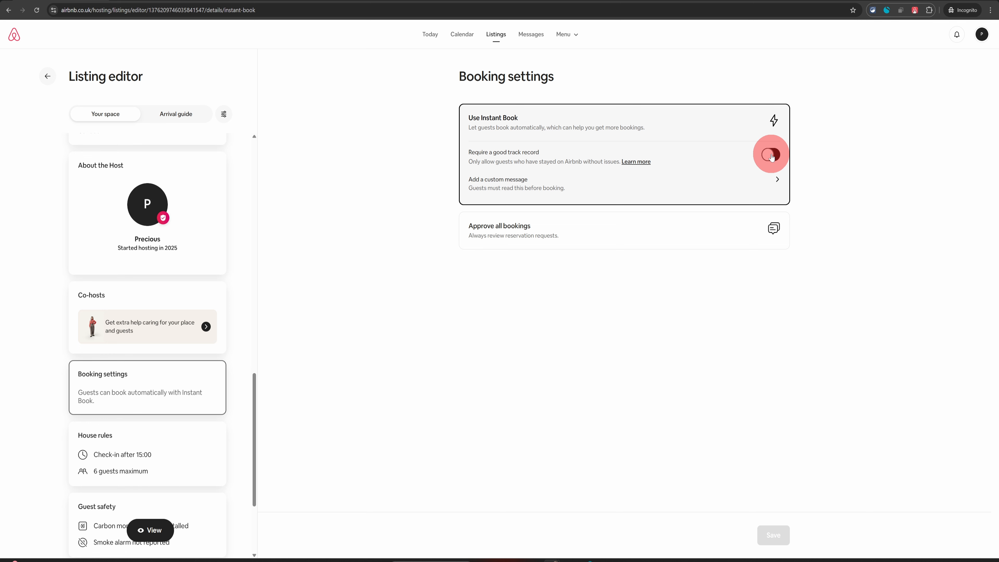
click(680, 185)
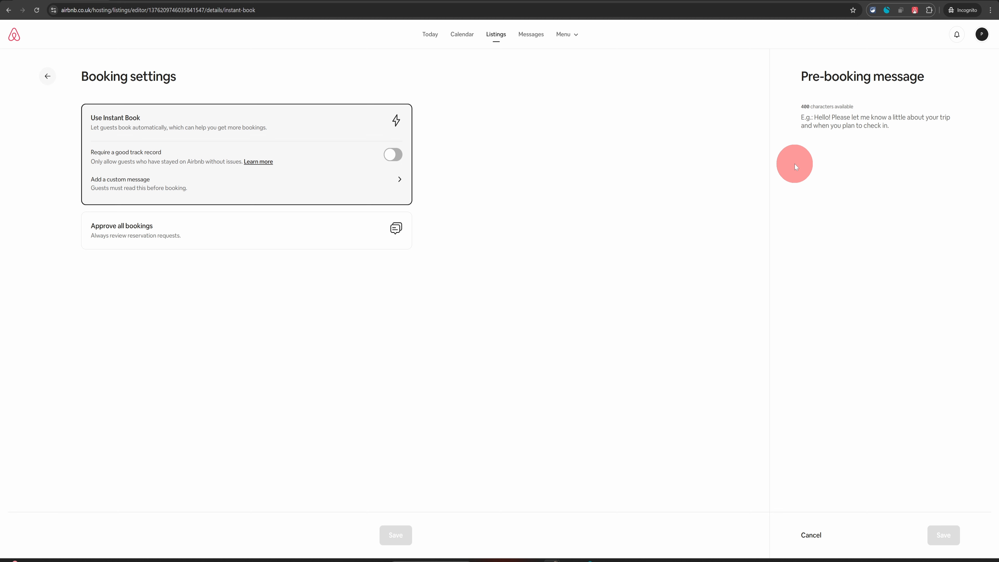
click(46, 77)
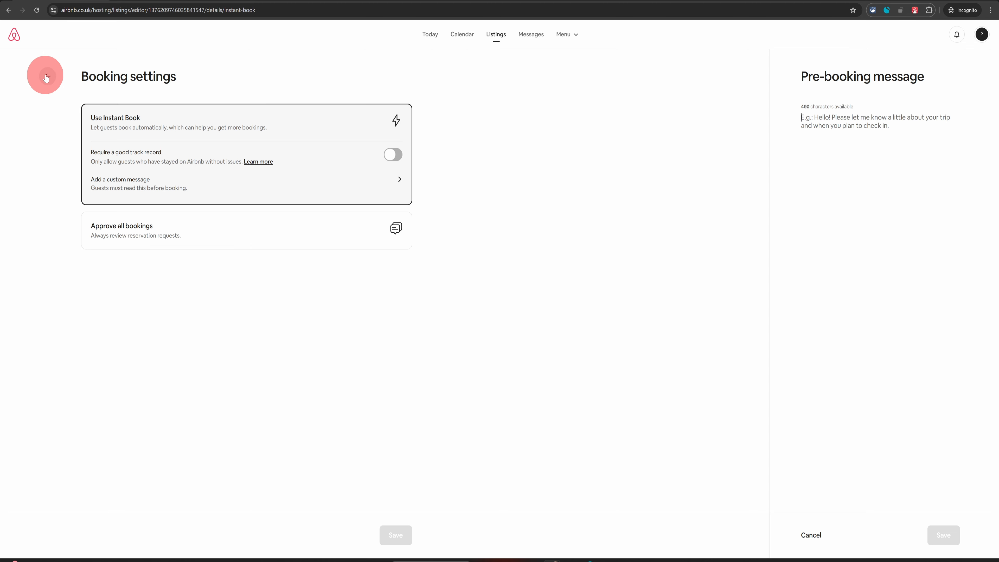
In the house rules, set the check-in window from 15:00 to Flexible and the checkout time to 11:00, and save
scroll(145, 347, down, 3)
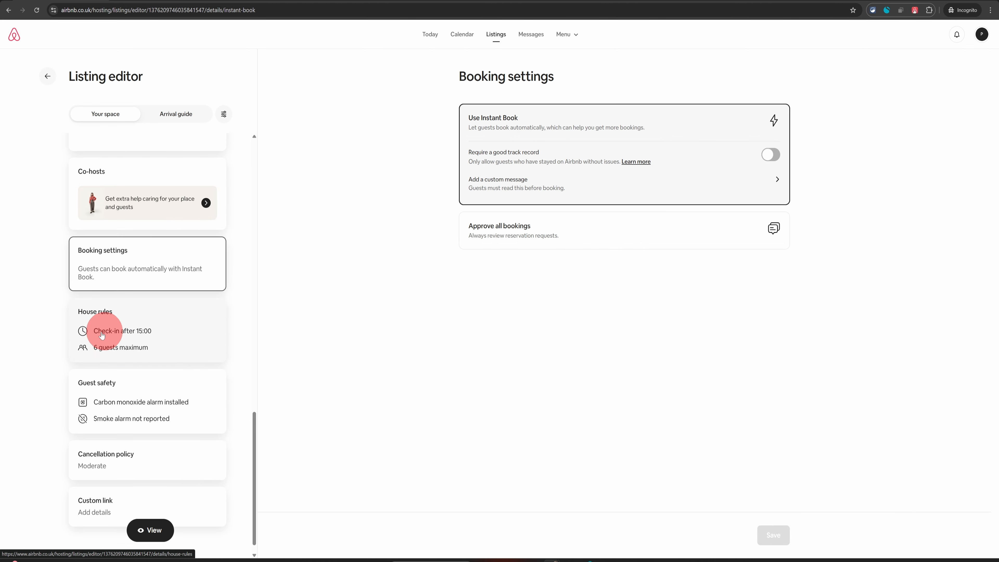
click(110, 332)
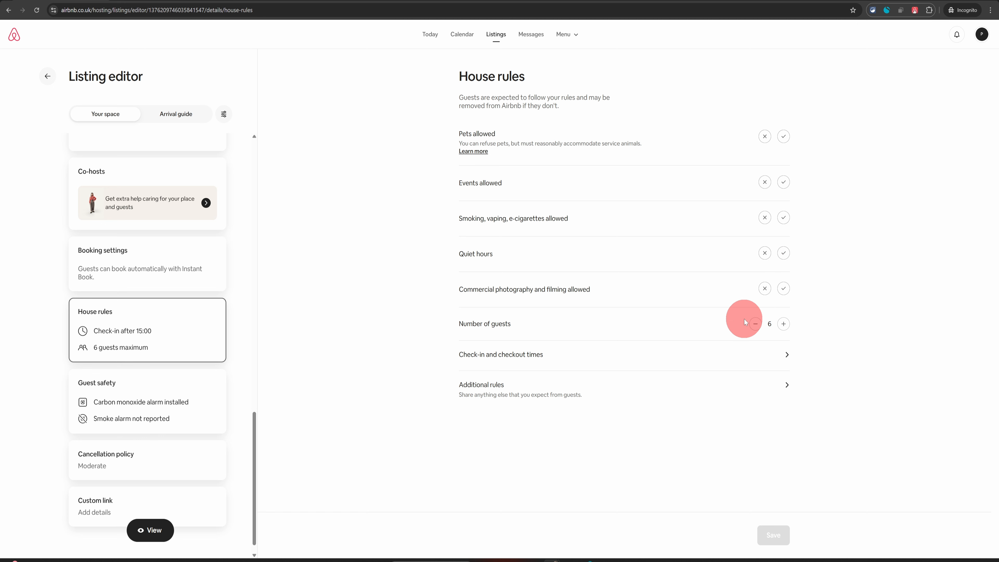
click(487, 356)
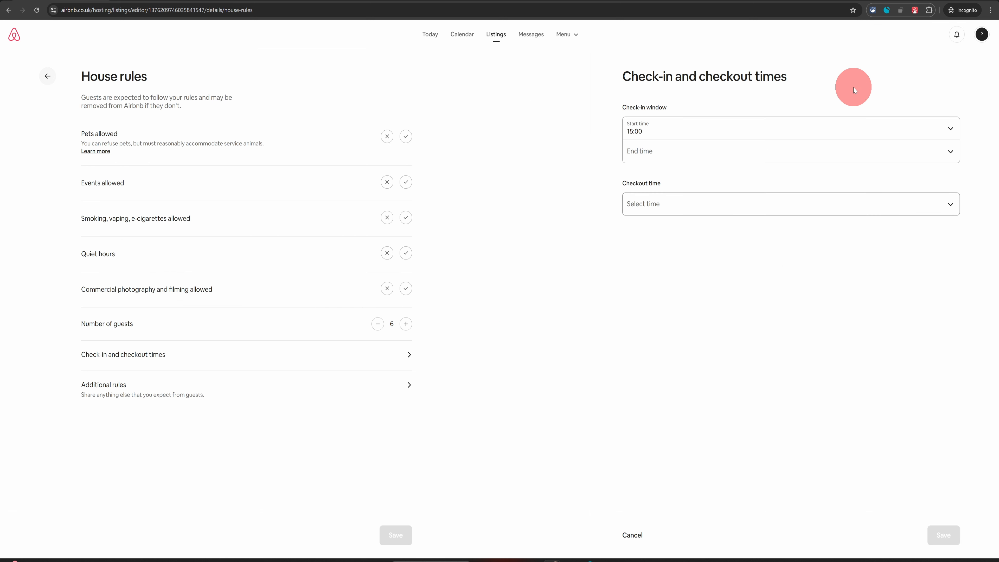
click(711, 129)
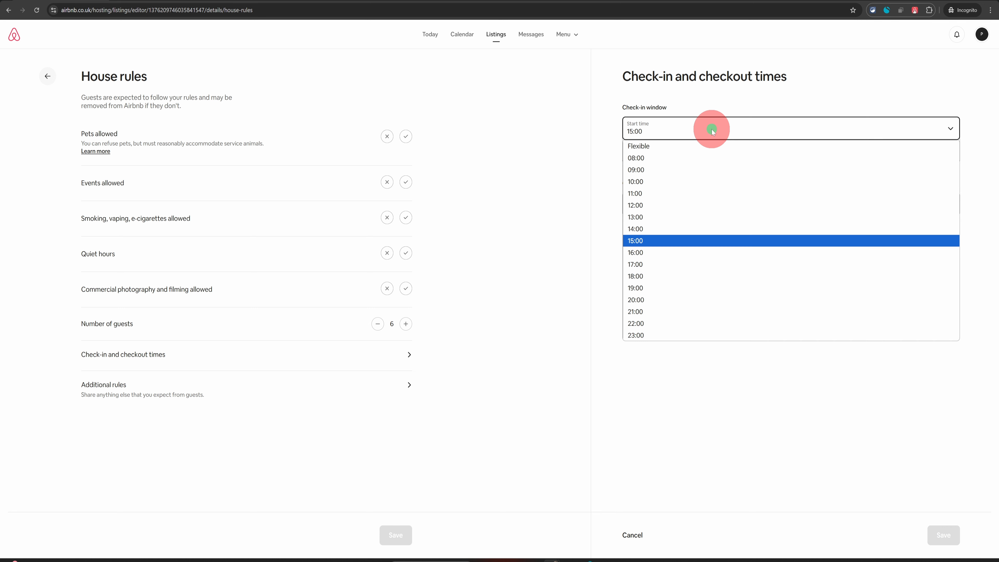
click(666, 240)
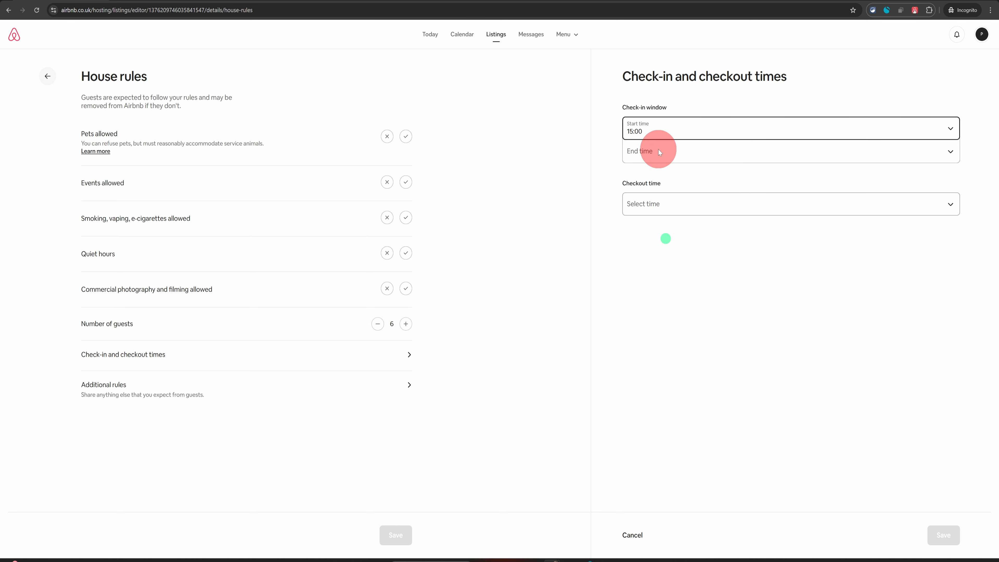
click(664, 154)
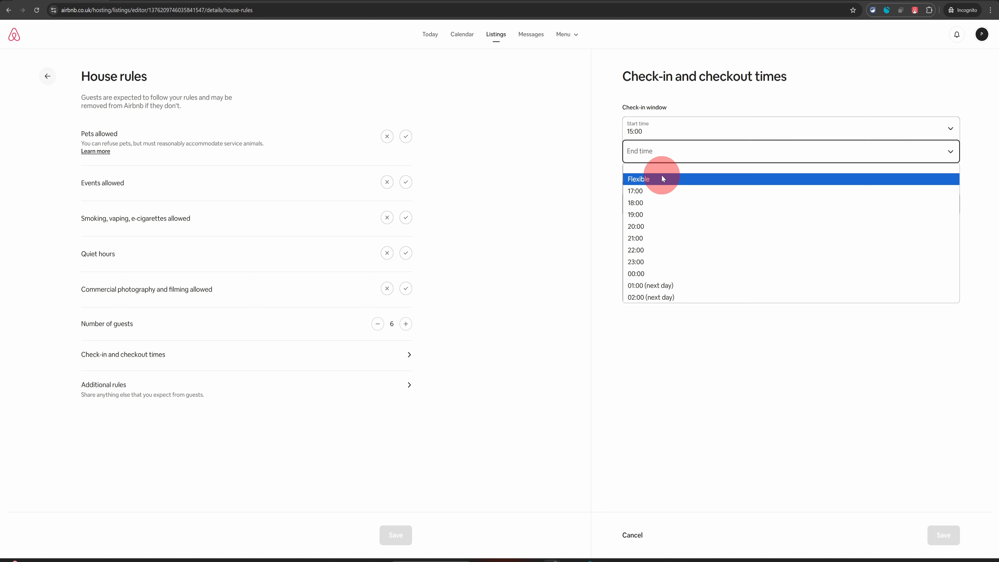
click(662, 179)
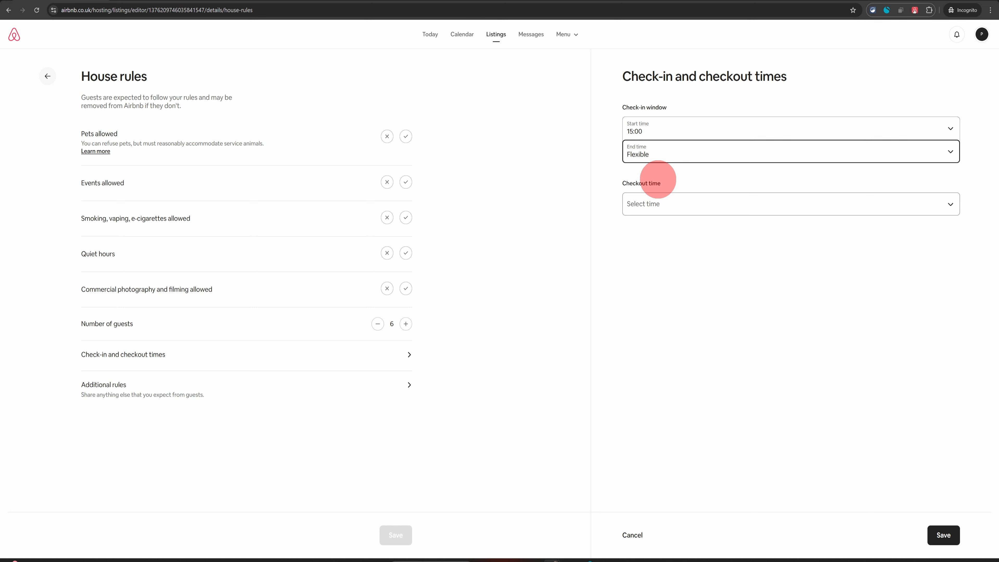
click(664, 203)
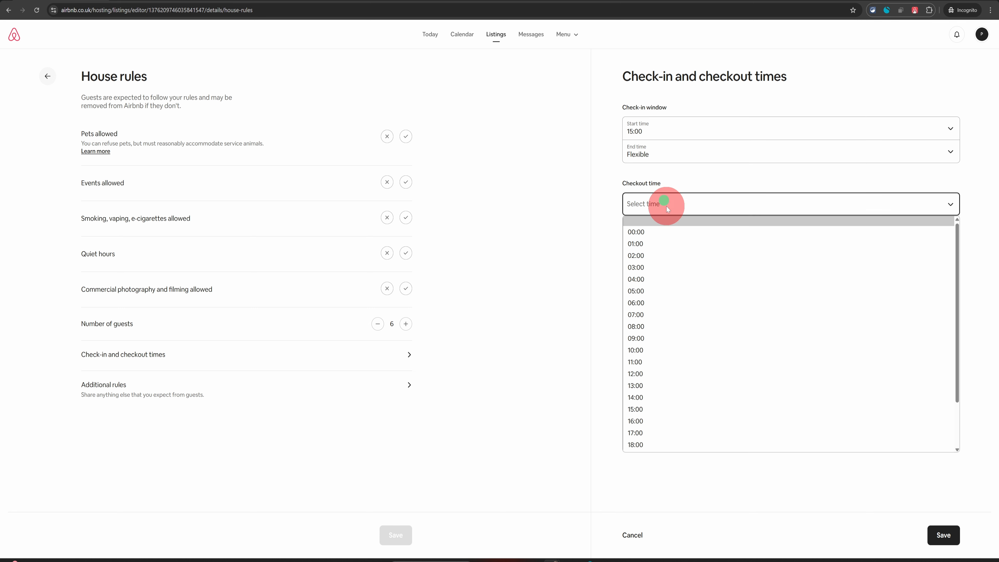
click(646, 360)
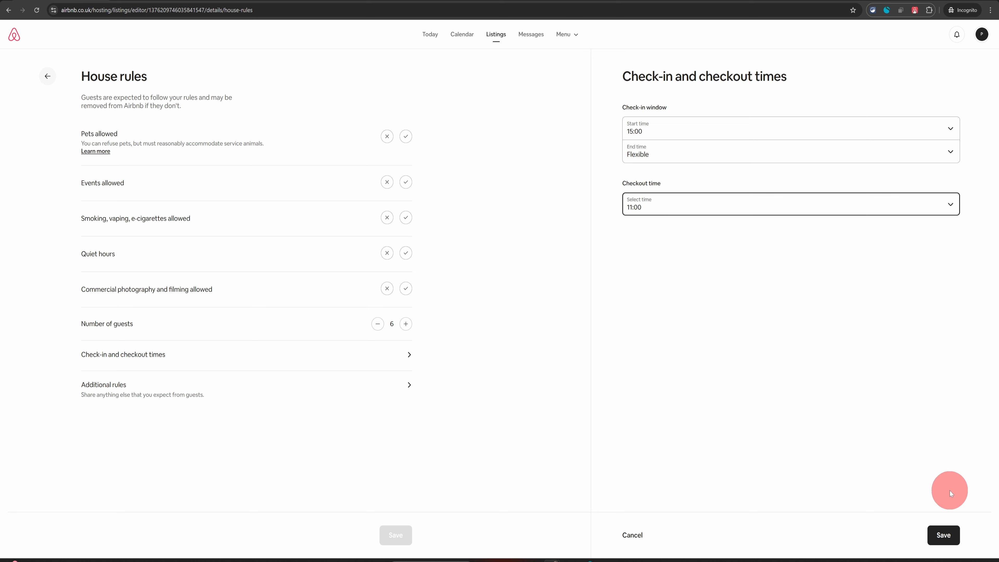
click(943, 532)
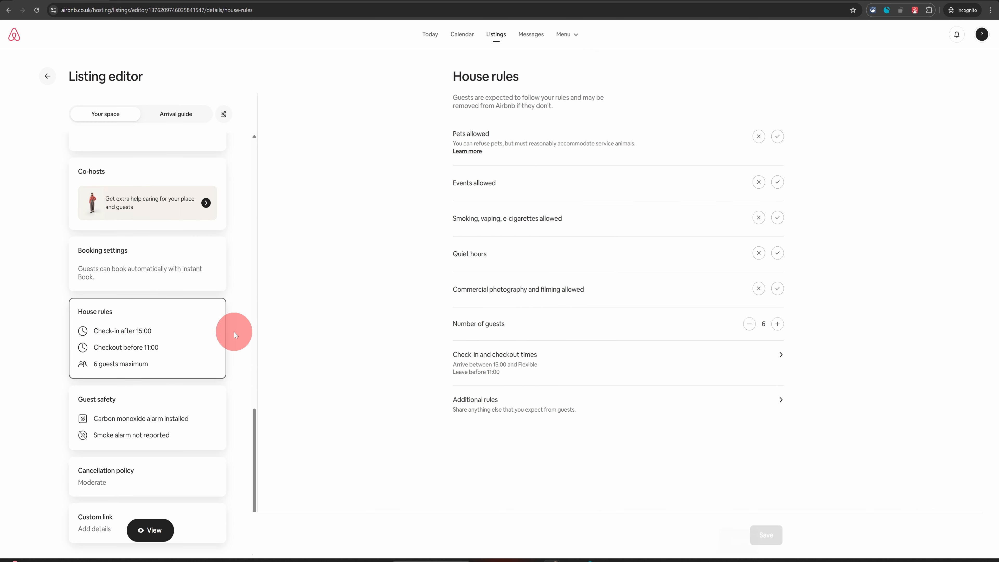
View the additional house rules field and the guest safety sections for safety considerations, safety devices and property info
click(484, 409)
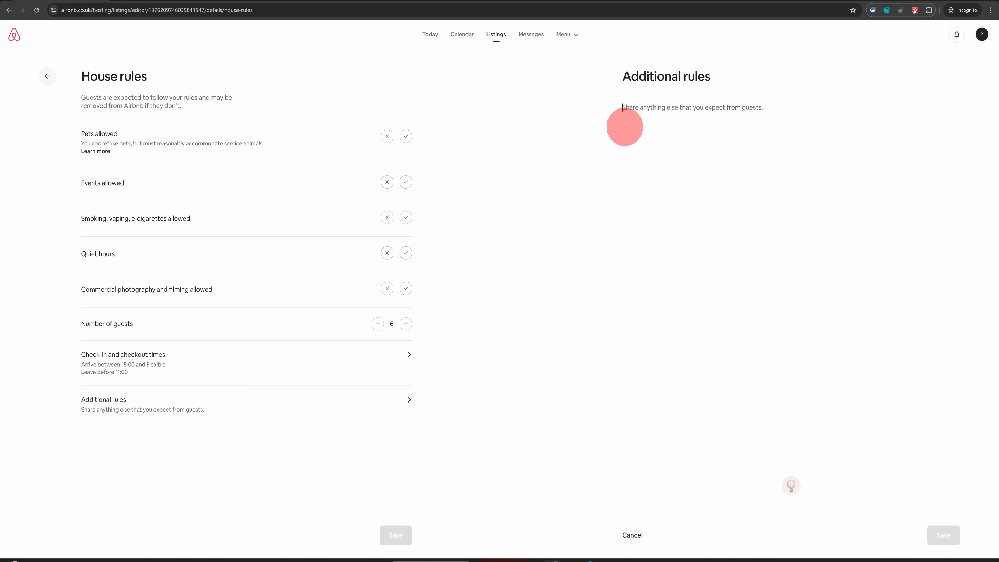
click(46, 77)
scroll(134, 353, down, 1)
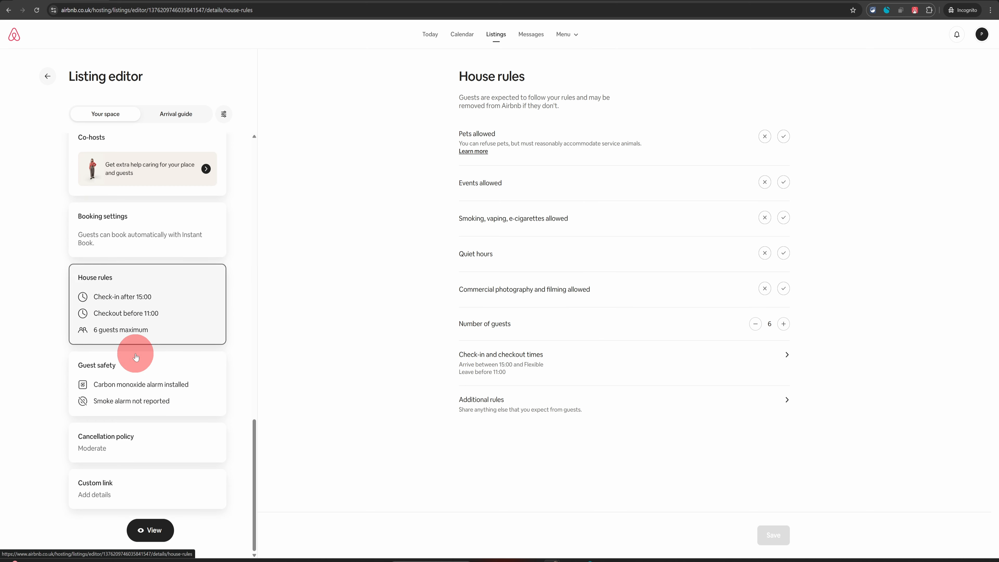
click(127, 371)
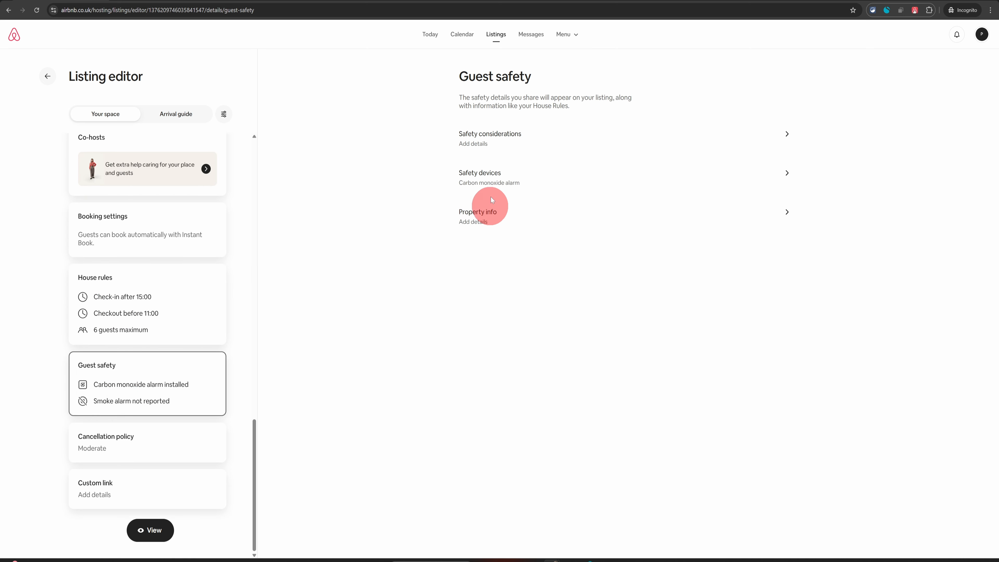
click(501, 147)
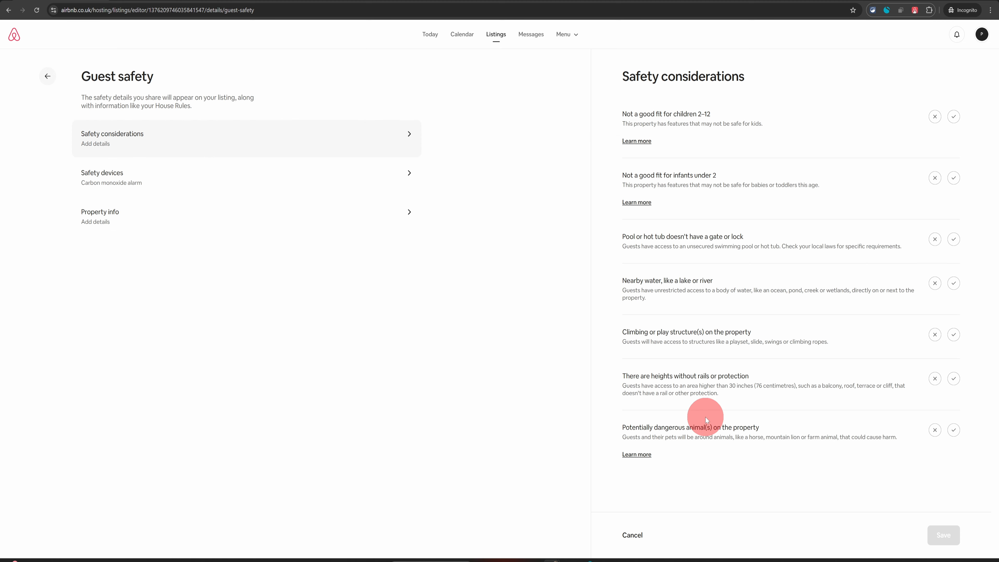
click(198, 177)
click(198, 220)
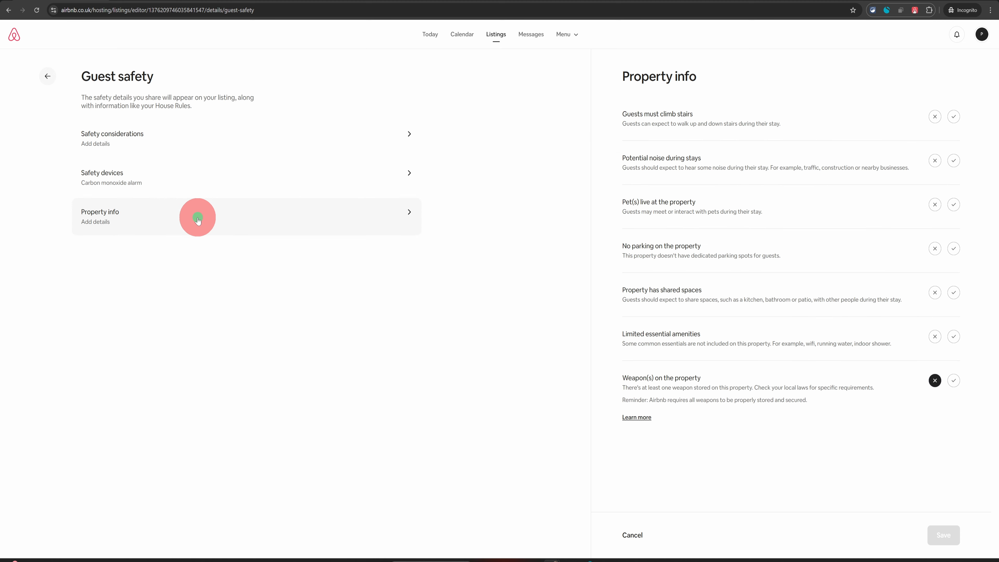
Compare the safety devices and property info options once more, and return to the guest safety overview
click(212, 179)
click(222, 217)
click(209, 181)
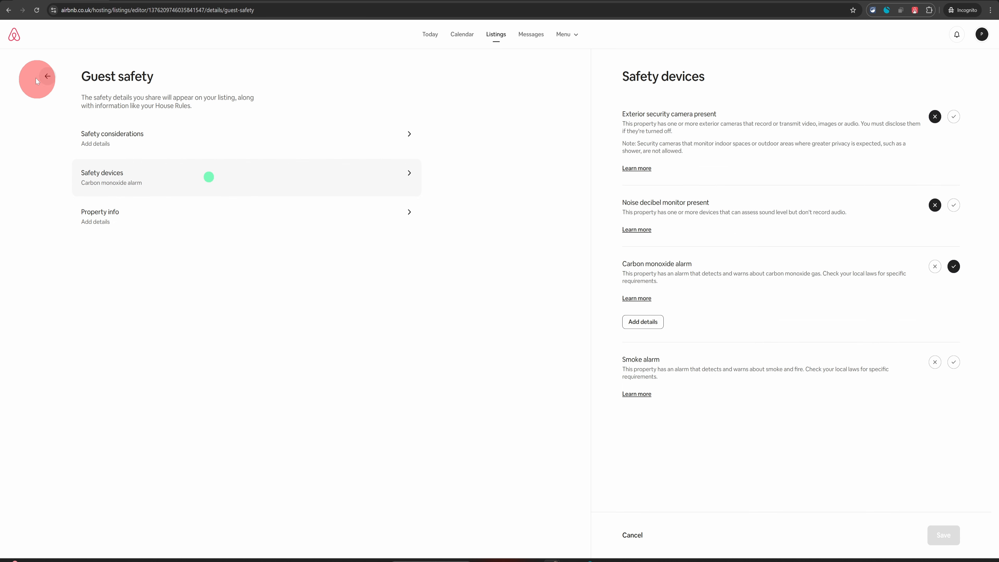
click(46, 77)
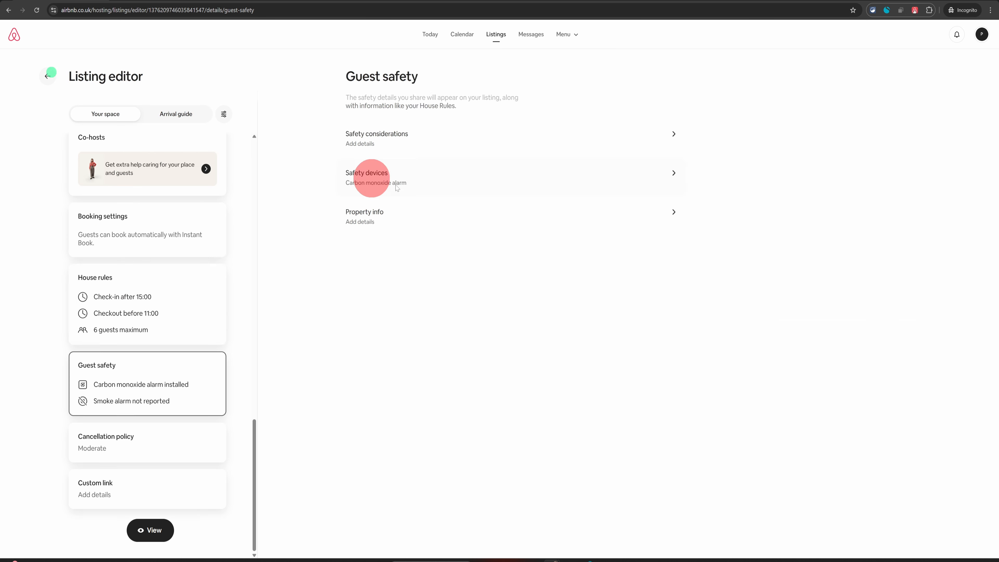
Set the cancellation policy for short-term stays to Flexible and save it
click(123, 445)
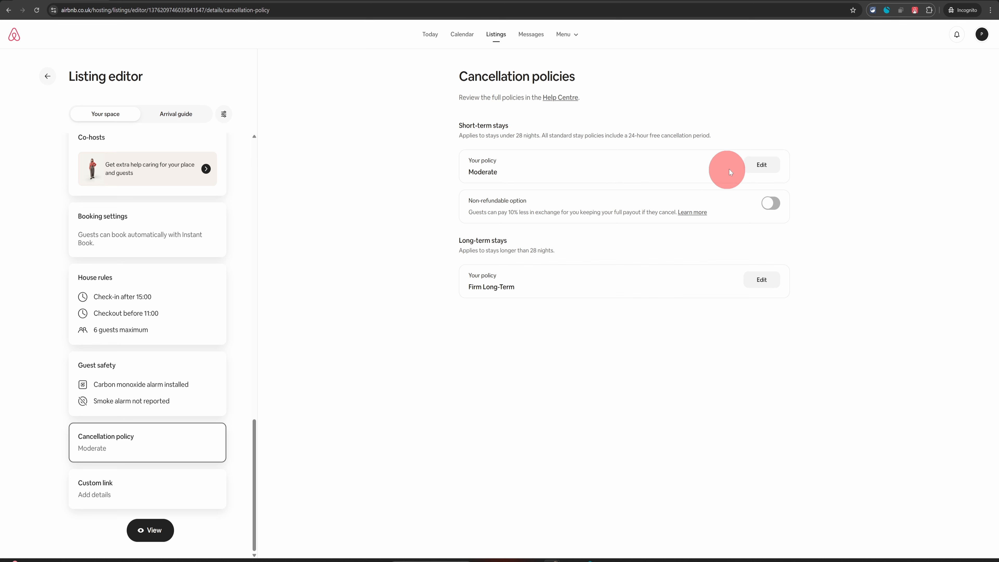
click(760, 165)
click(661, 124)
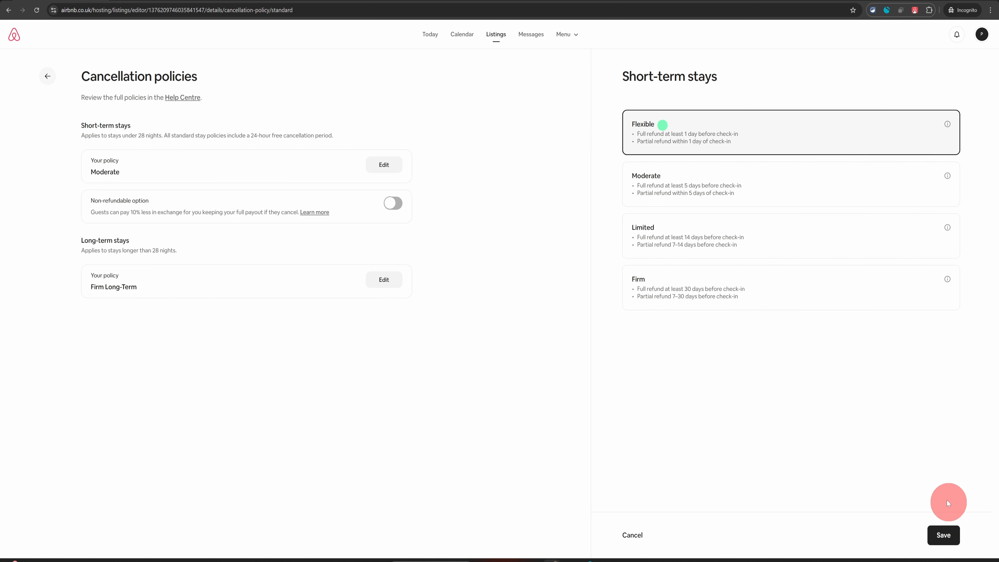
click(943, 534)
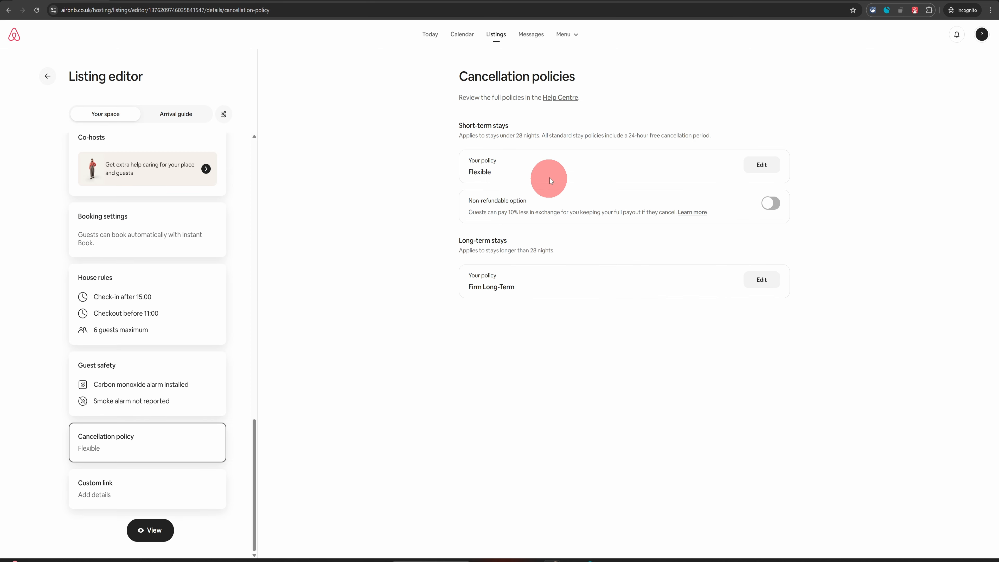
Review the short-term and long-term cancellation policy choices, trying the non-refundable option on the way, without saving any change
click(762, 164)
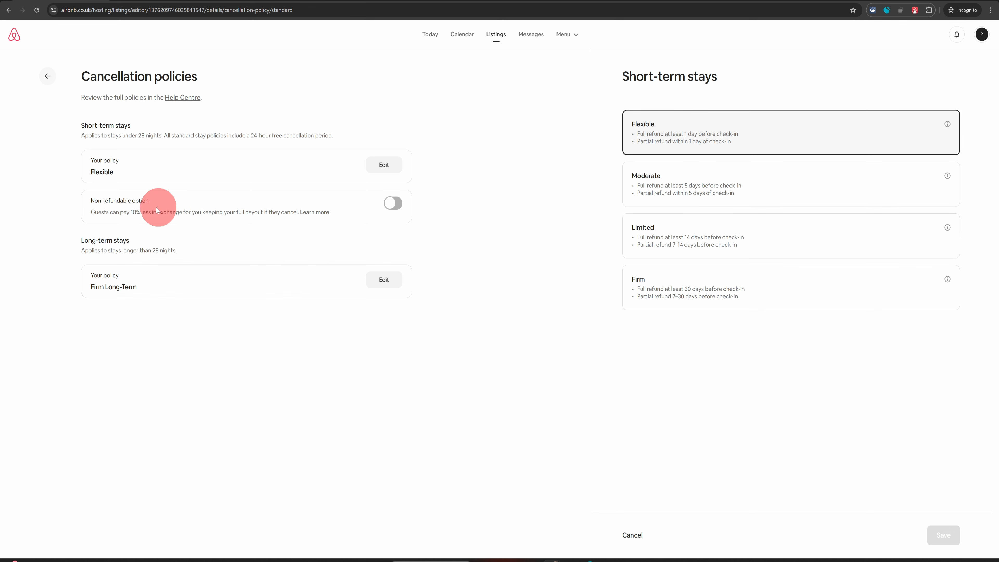
click(393, 204)
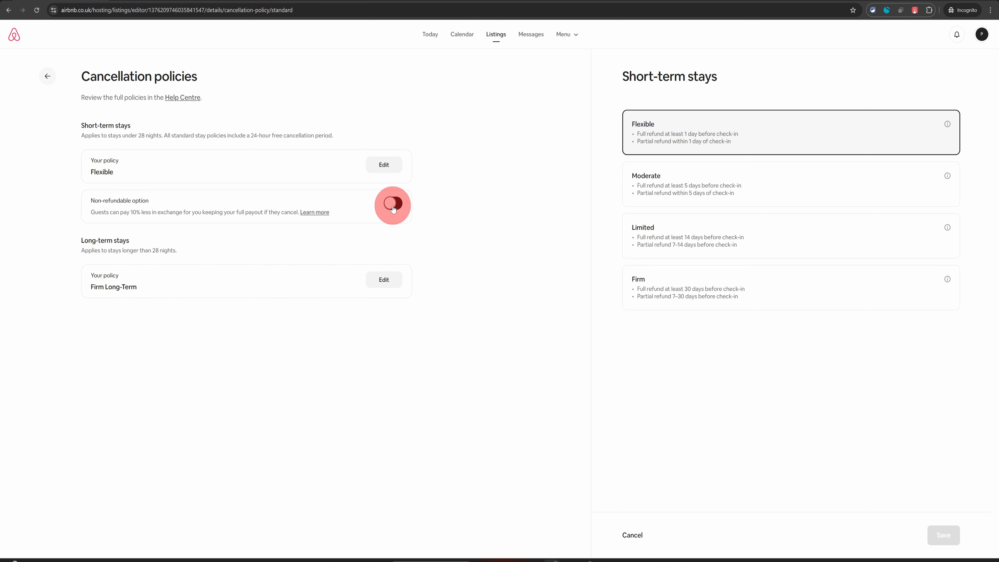
click(393, 207)
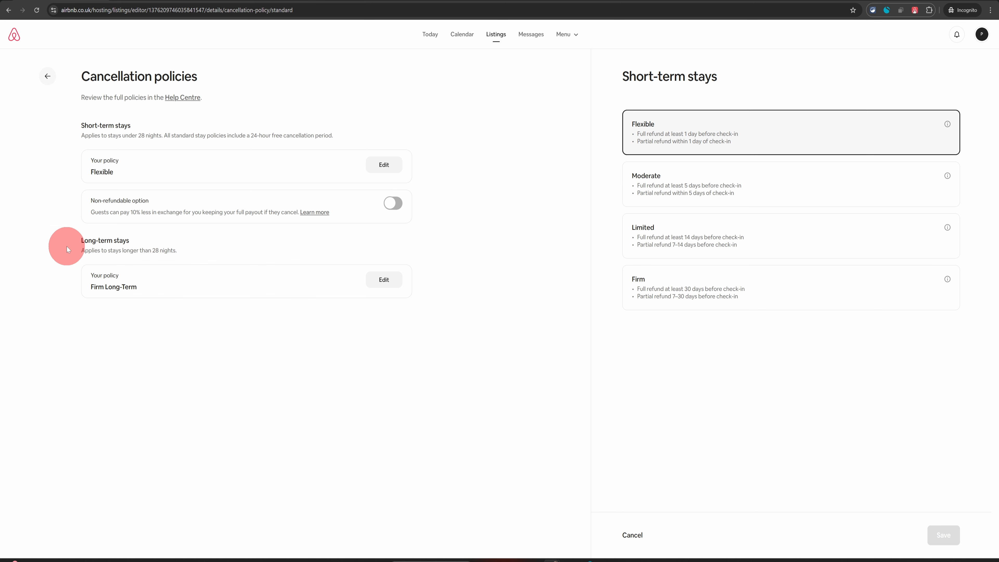
click(374, 276)
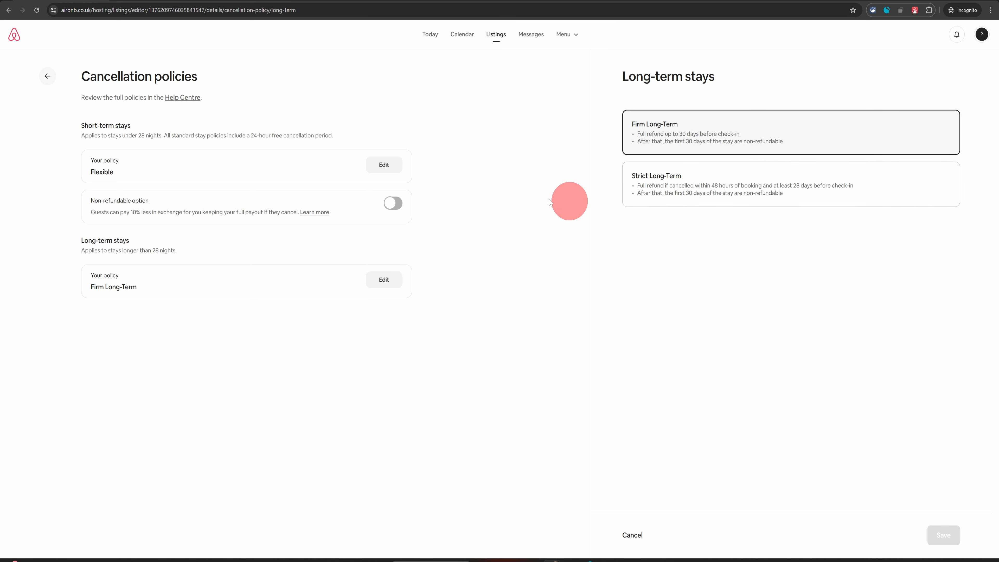
click(47, 76)
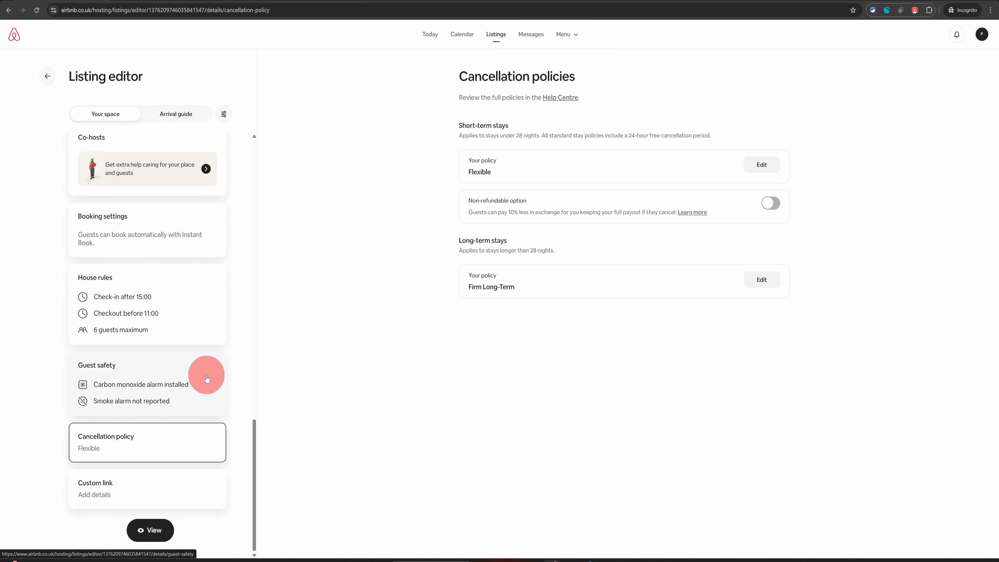
View the custom link field, and the arrival guide's check-in and checkout times and directions field
click(112, 492)
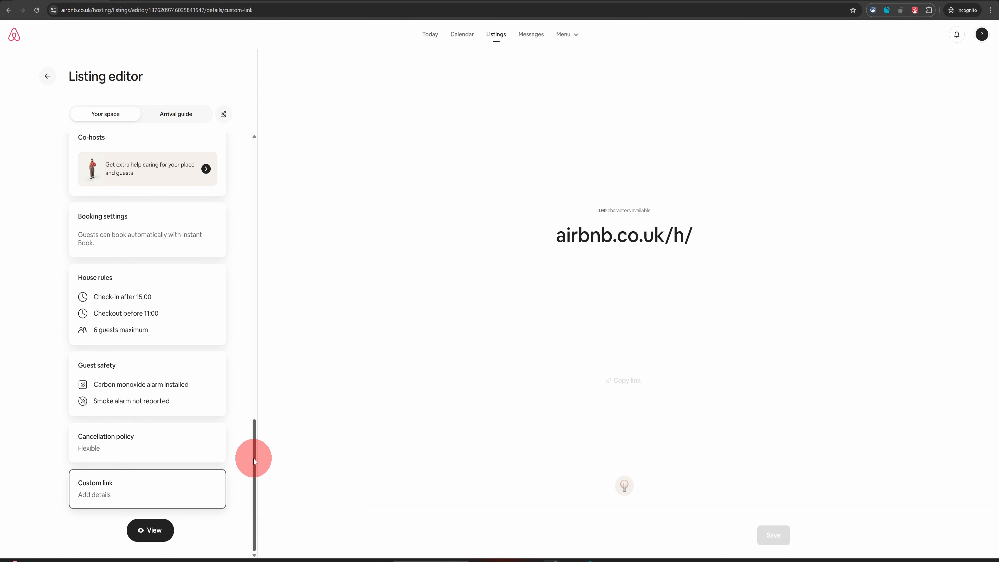
drag(253, 458, 249, 141)
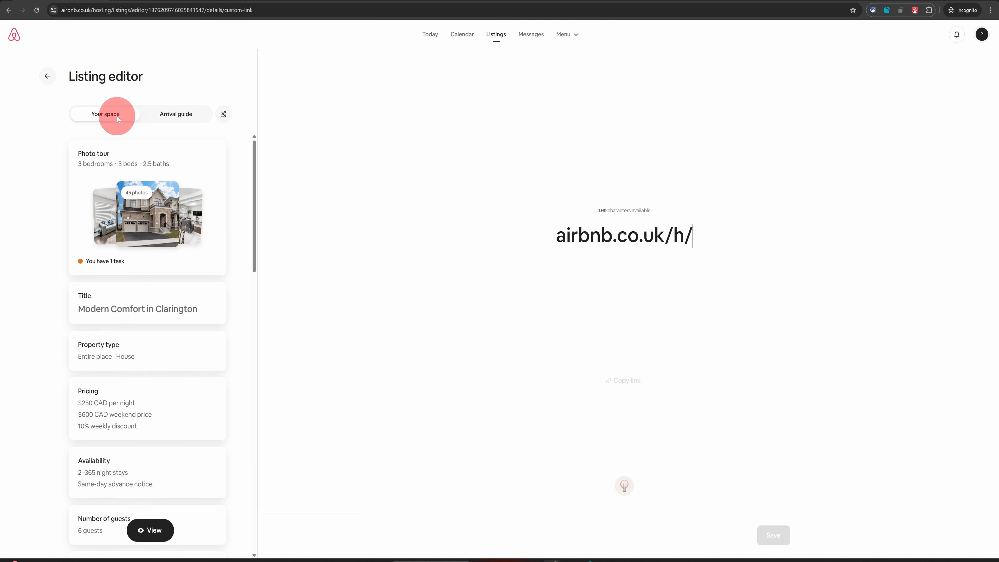
click(168, 115)
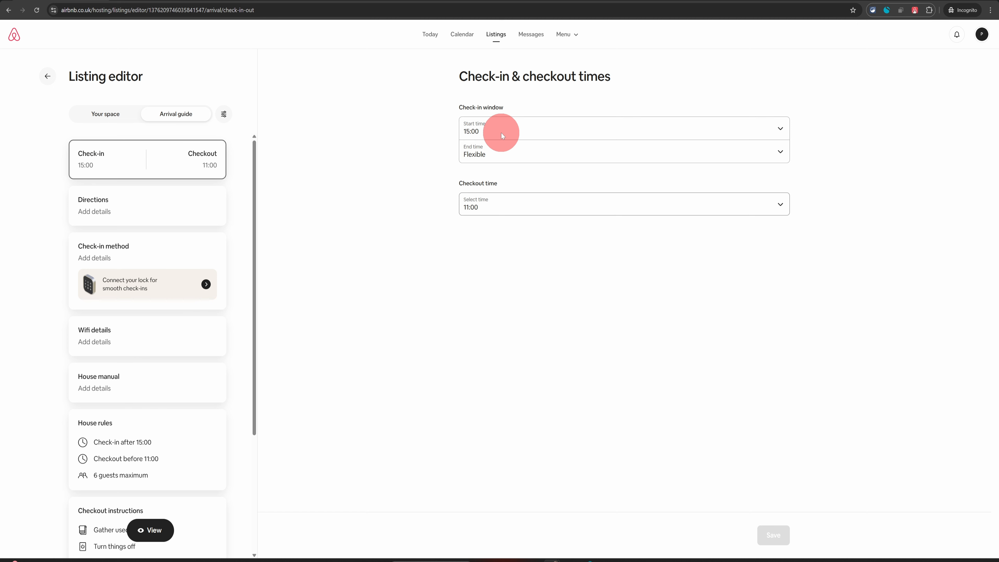
click(155, 210)
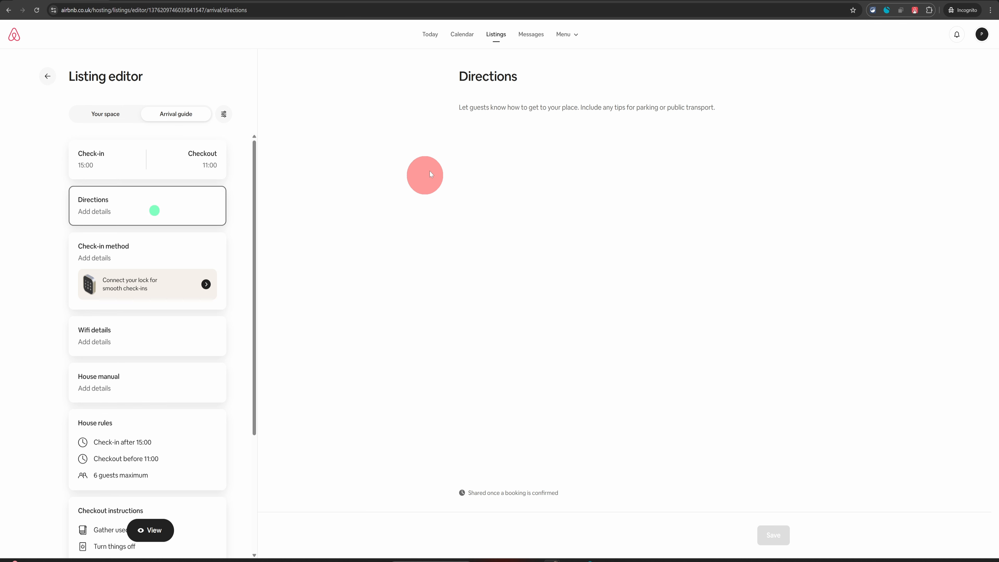
click(471, 107)
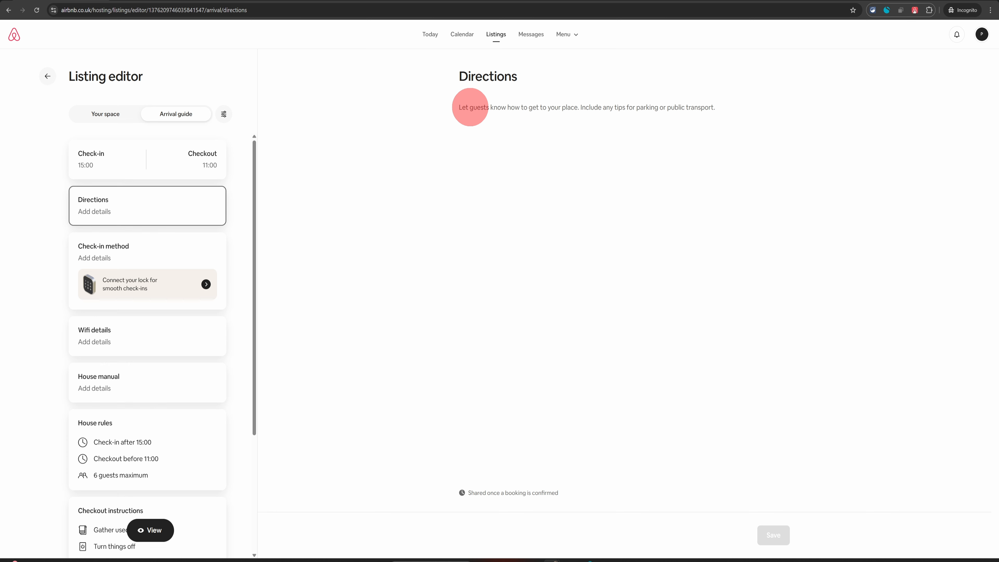
Review the arrival guide's check-in methods, wifi details, house manual and house rules
click(118, 264)
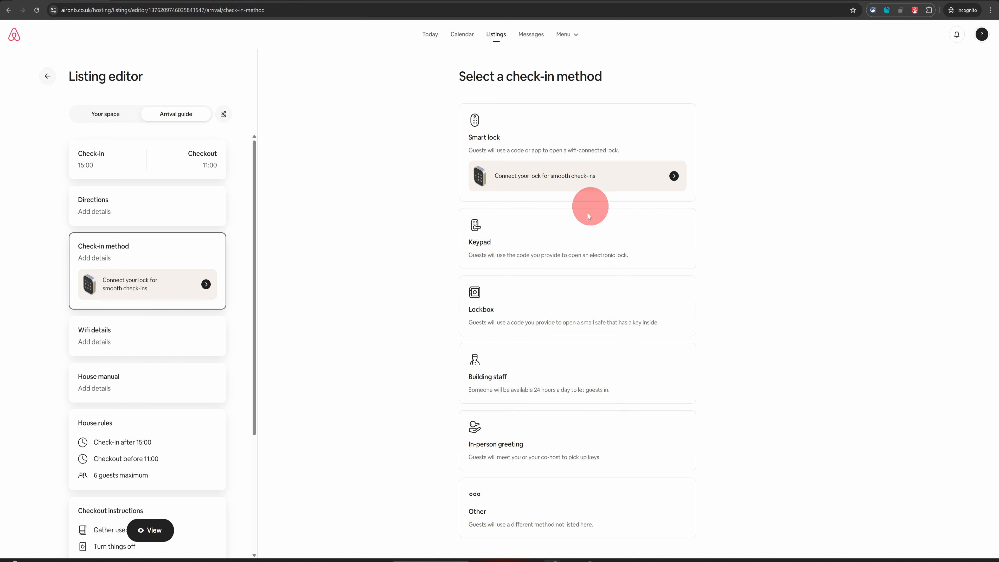
click(128, 336)
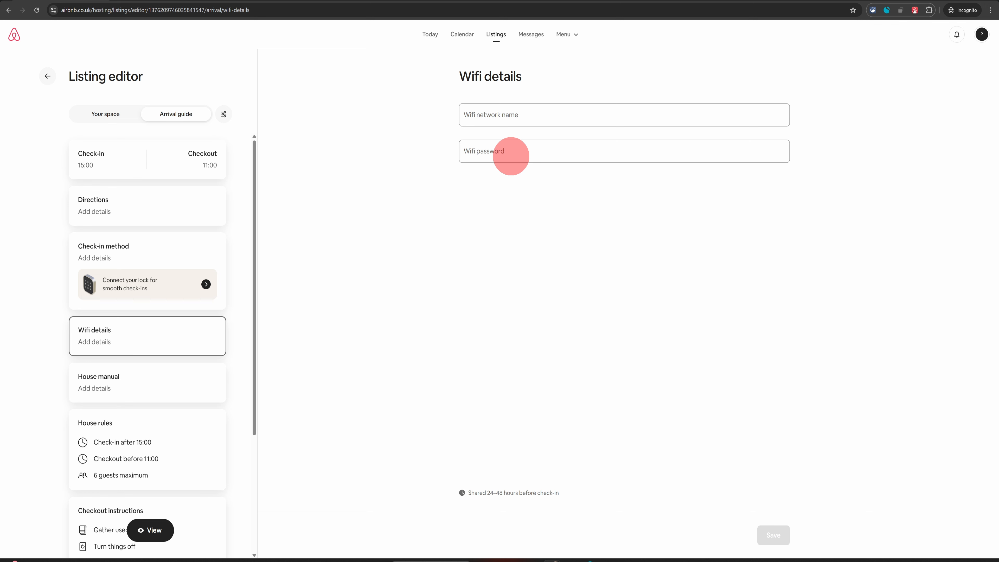
click(100, 384)
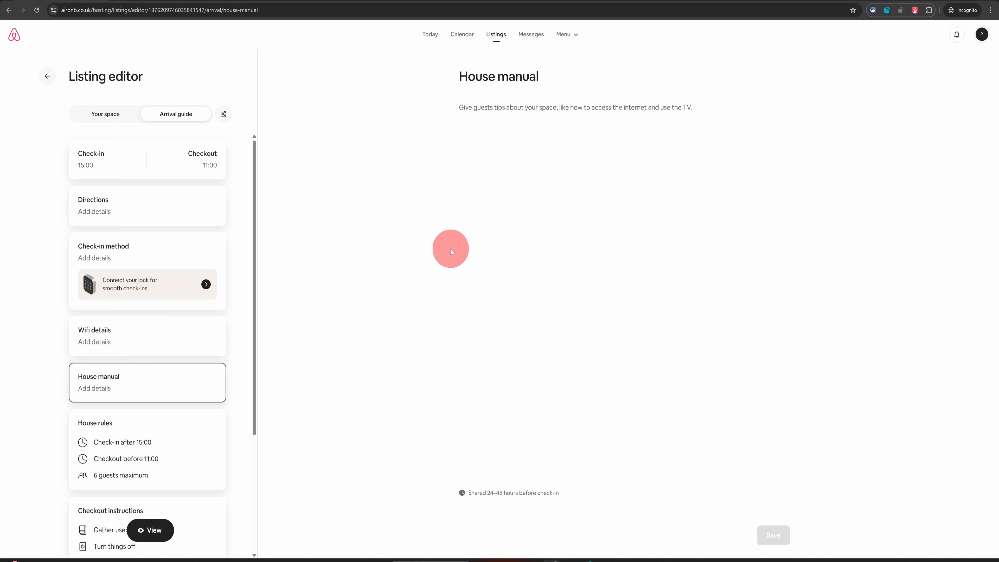
scroll(155, 464, down, 3)
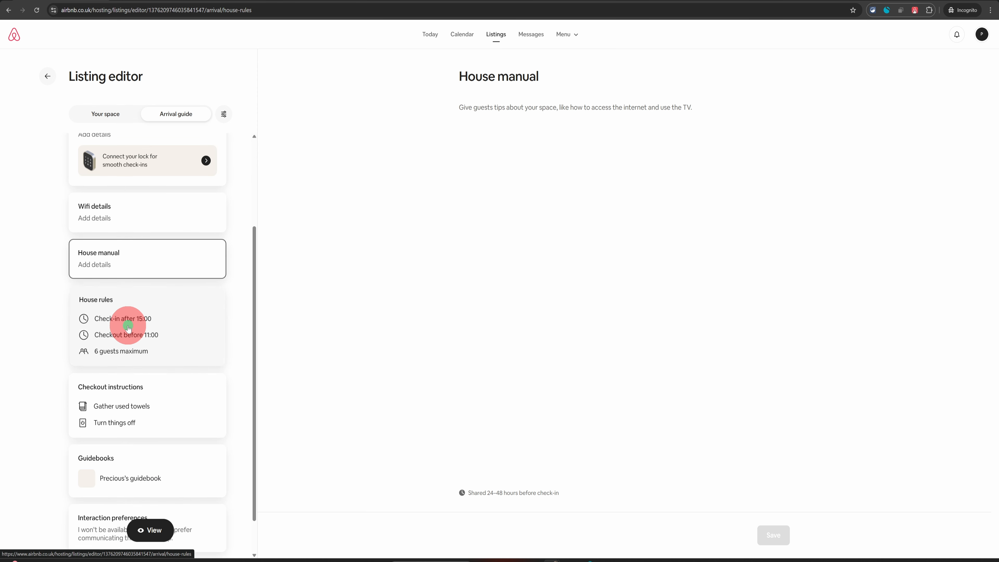
click(128, 325)
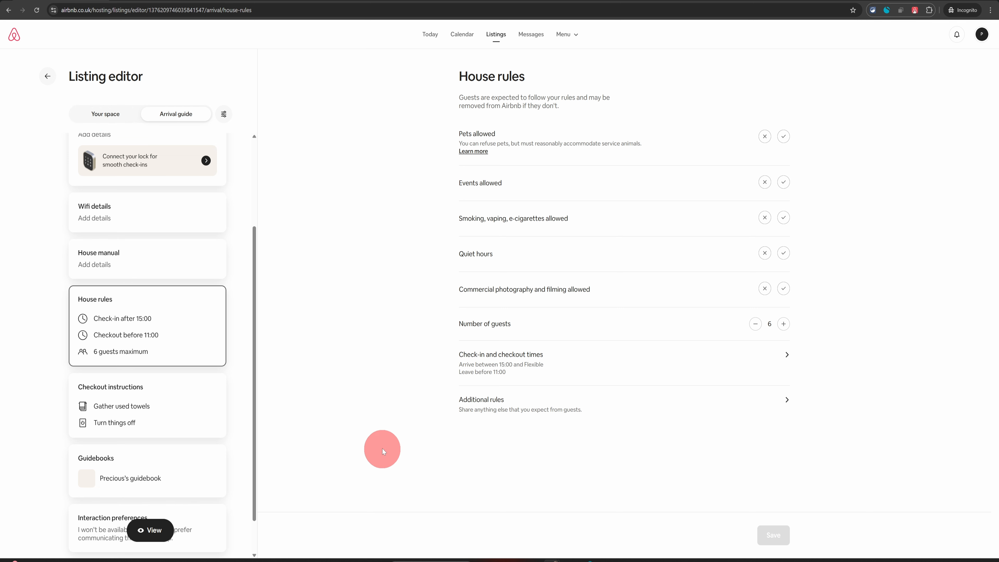
Add the "Throw rubbish away" checkout instruction without optional details and save it
click(133, 419)
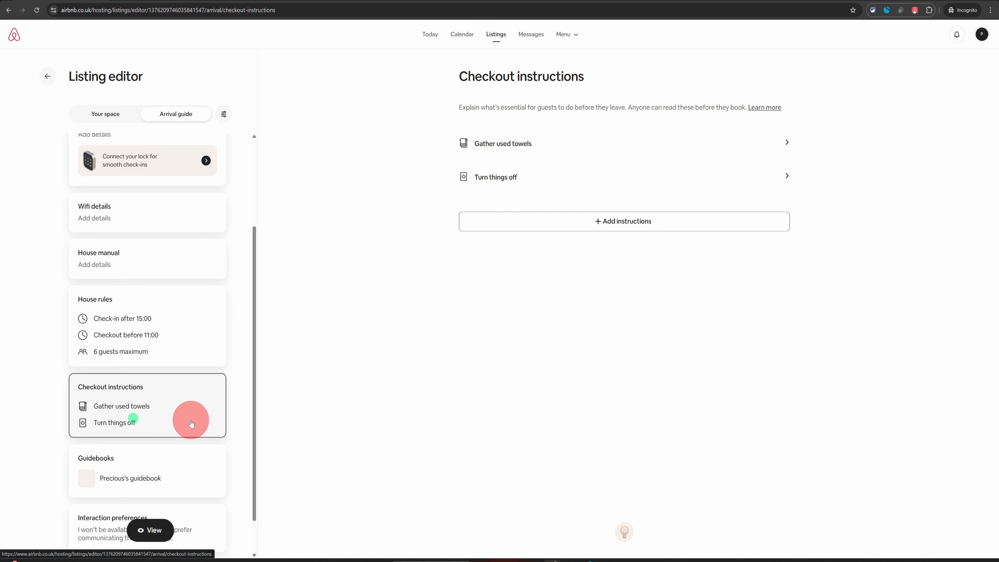
click(598, 221)
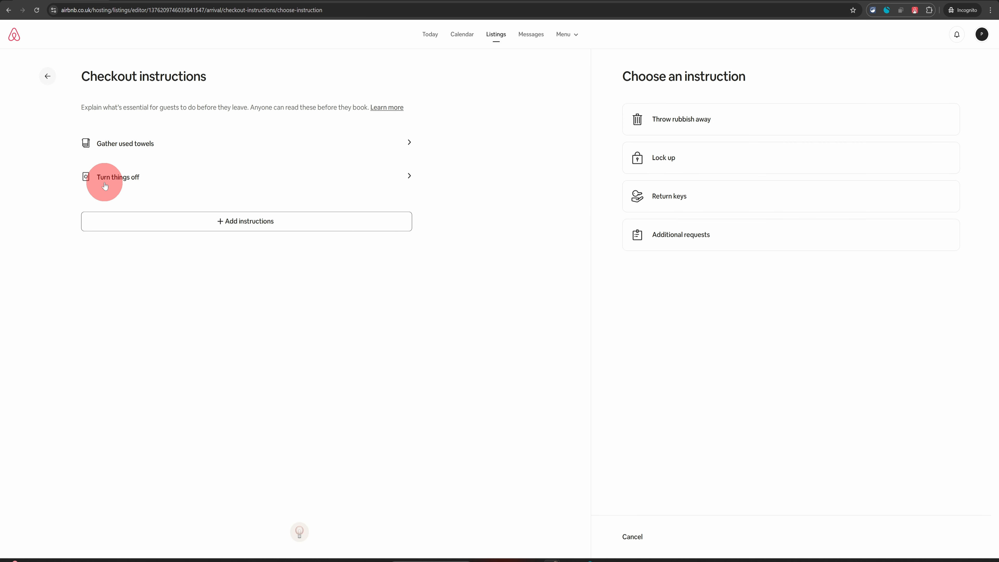
click(667, 122)
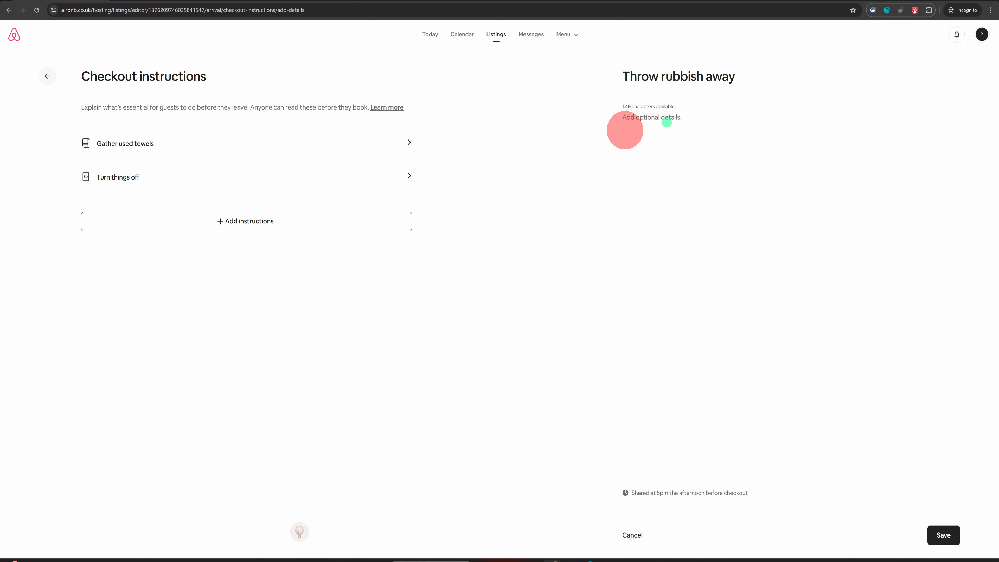
click(947, 537)
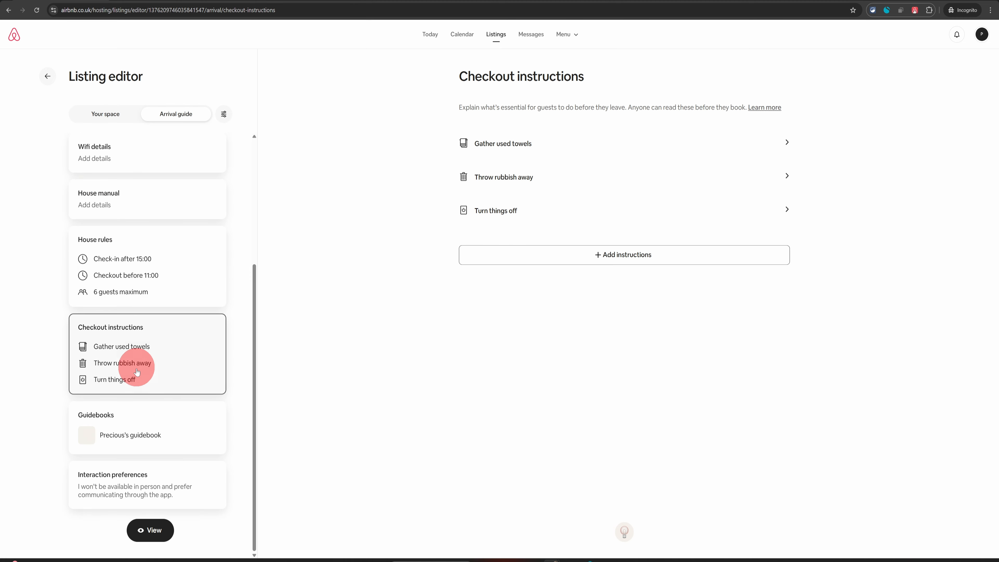
Create a new guidebook in the arrival guide and return to the guidebooks overview
click(145, 432)
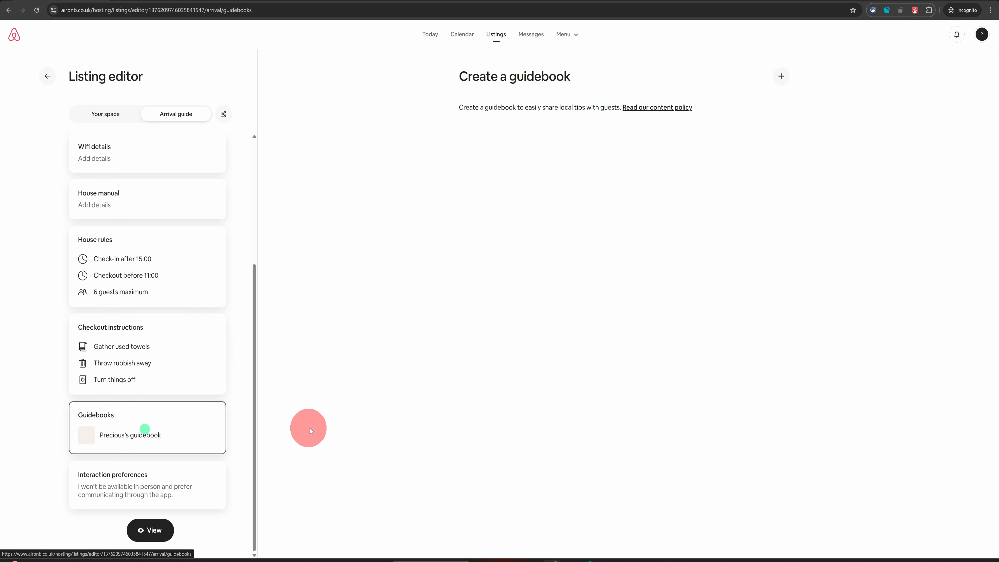
click(780, 77)
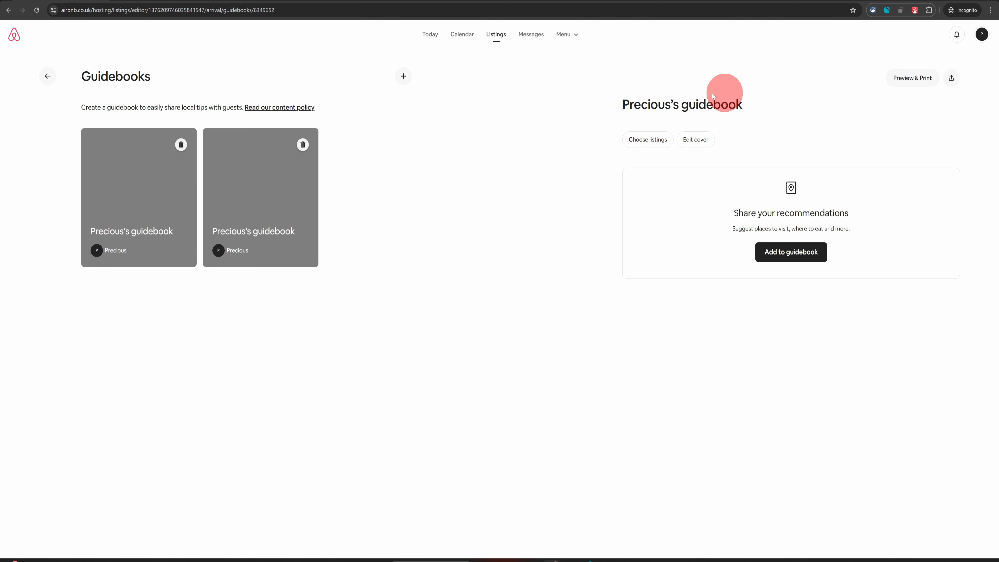
click(46, 77)
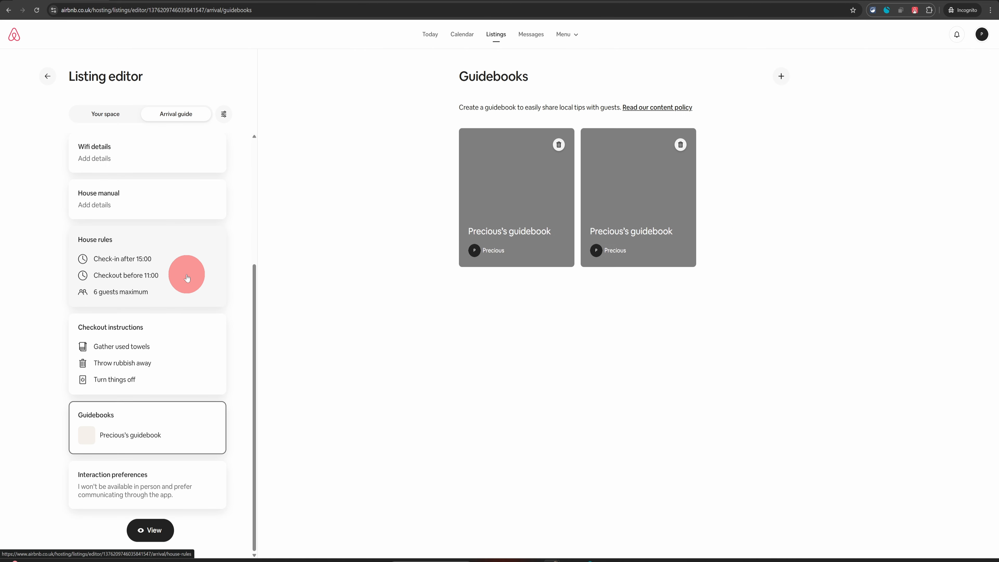
View the guest interaction options, and the listing status and languages in the listing preferences
click(128, 492)
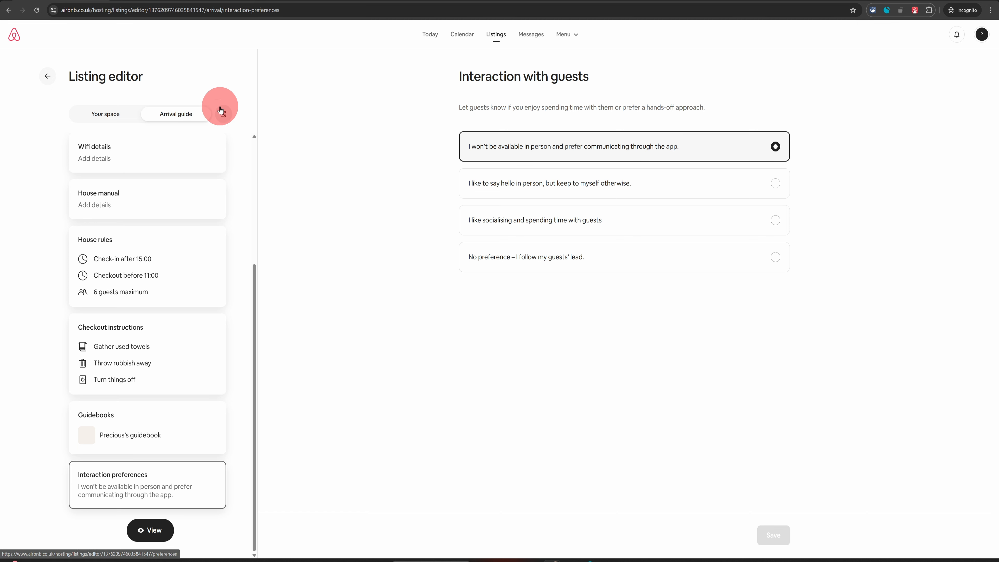
click(225, 115)
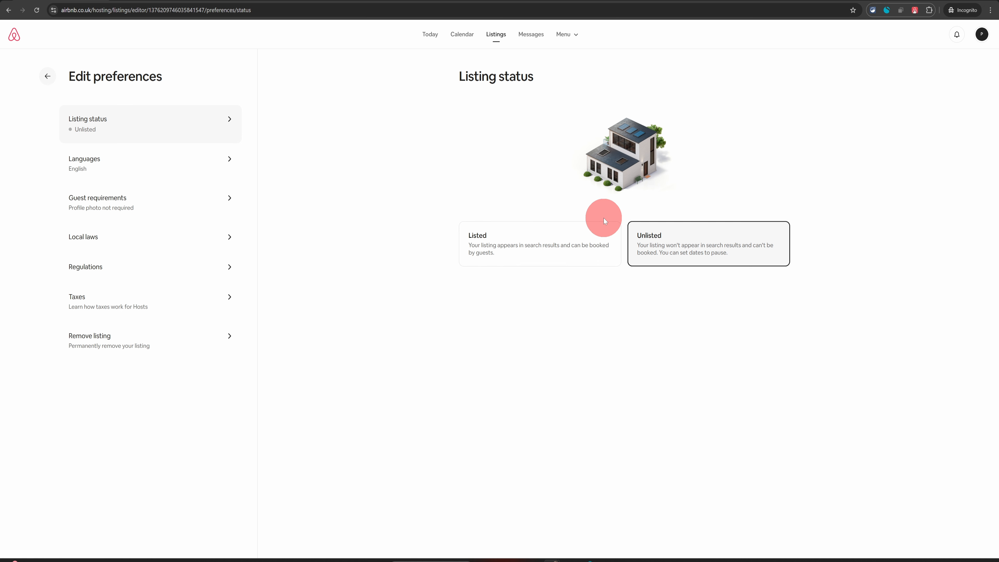
click(104, 161)
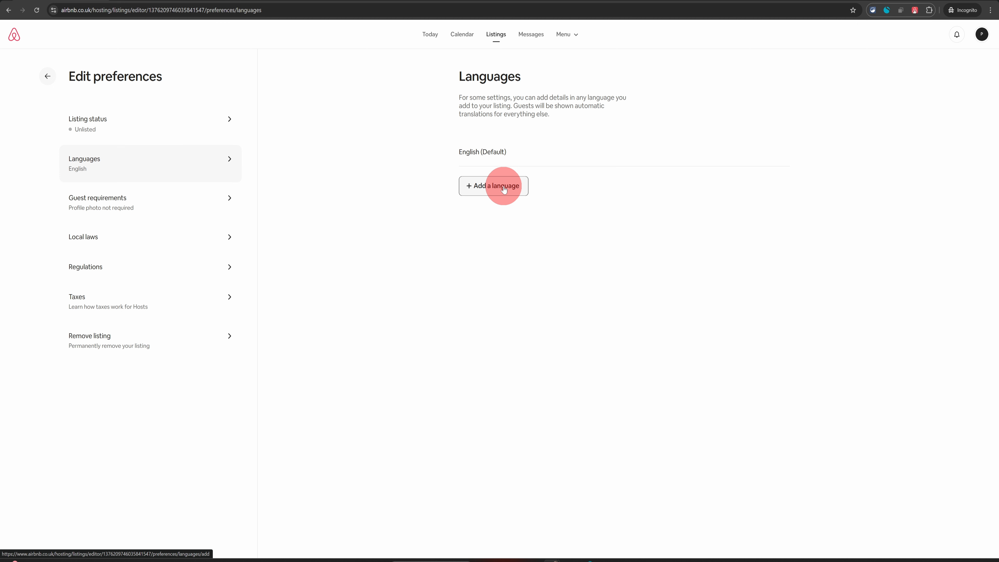
Try turning on the profile photo requirement in the guest requirements
click(142, 205)
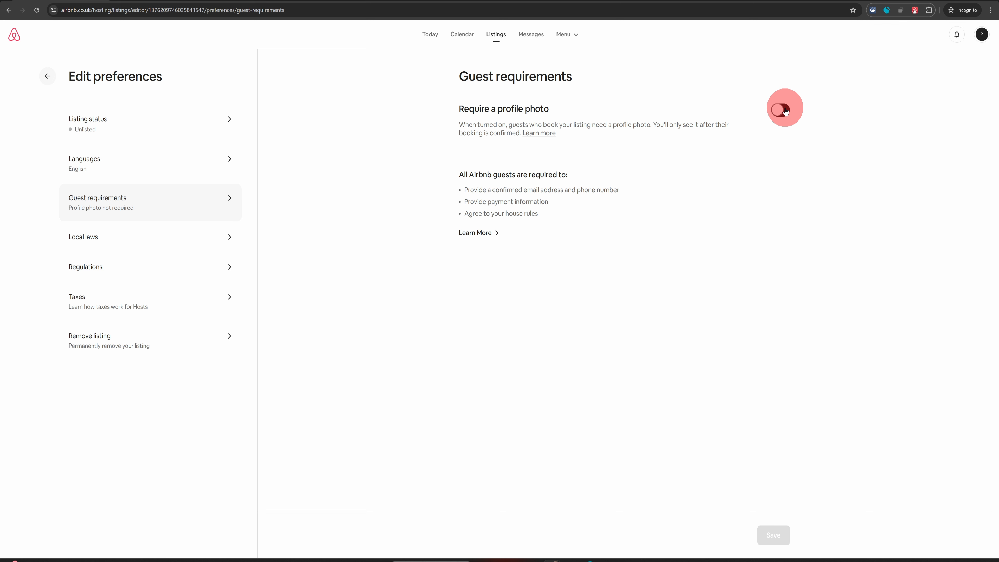
click(96, 159)
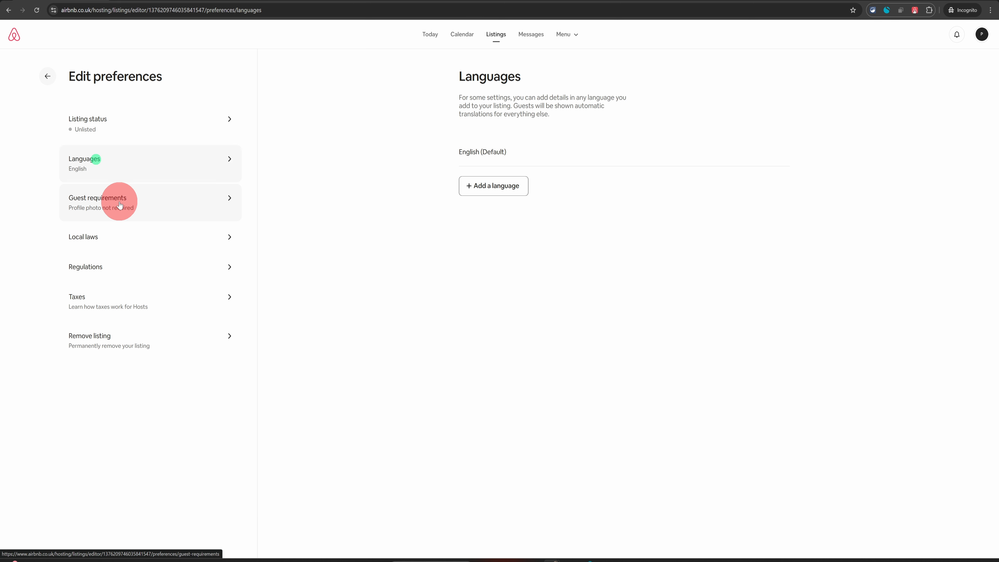
click(119, 200)
click(781, 111)
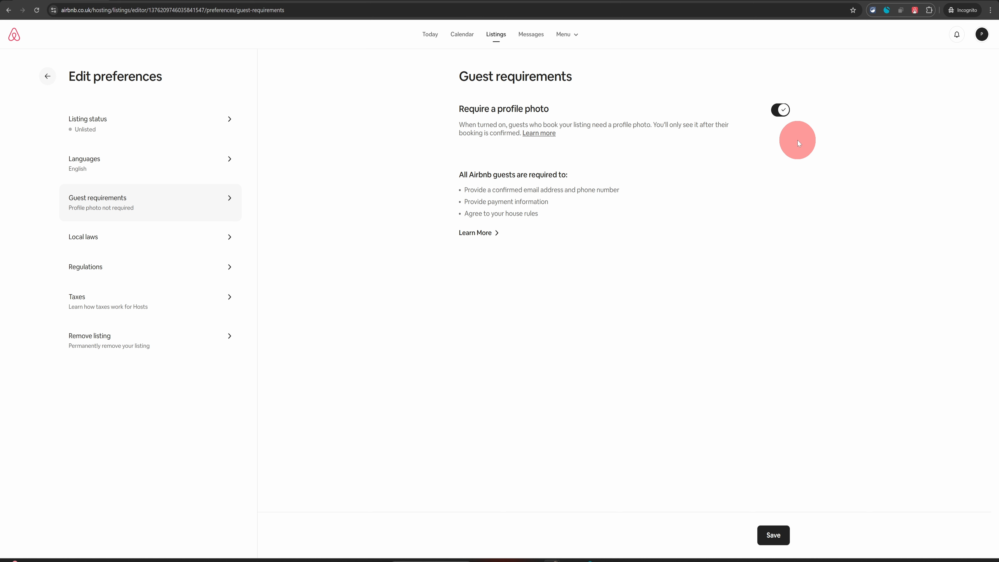
View the local laws, regulations and taxes sections of the listing preferences
click(133, 238)
click(115, 269)
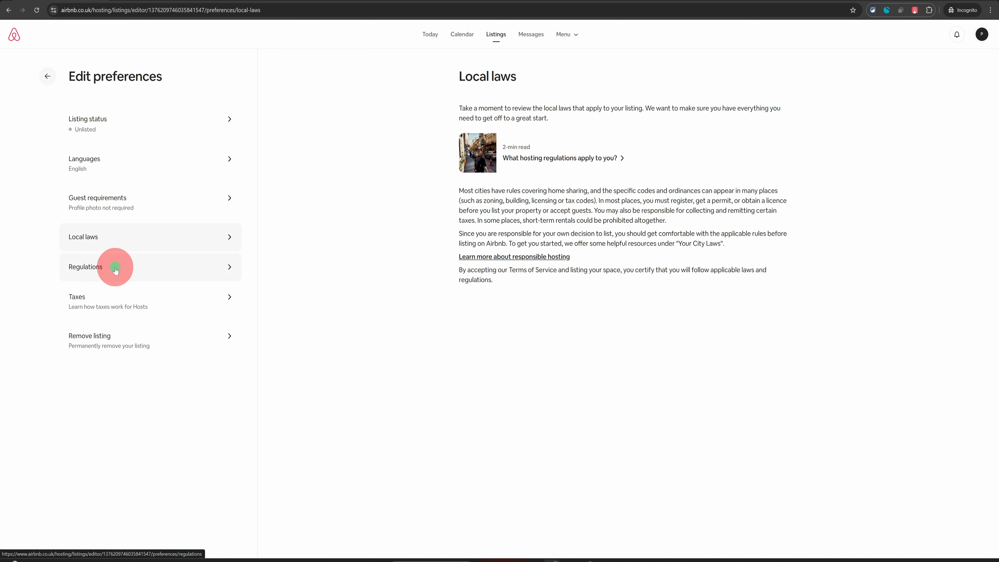
click(118, 308)
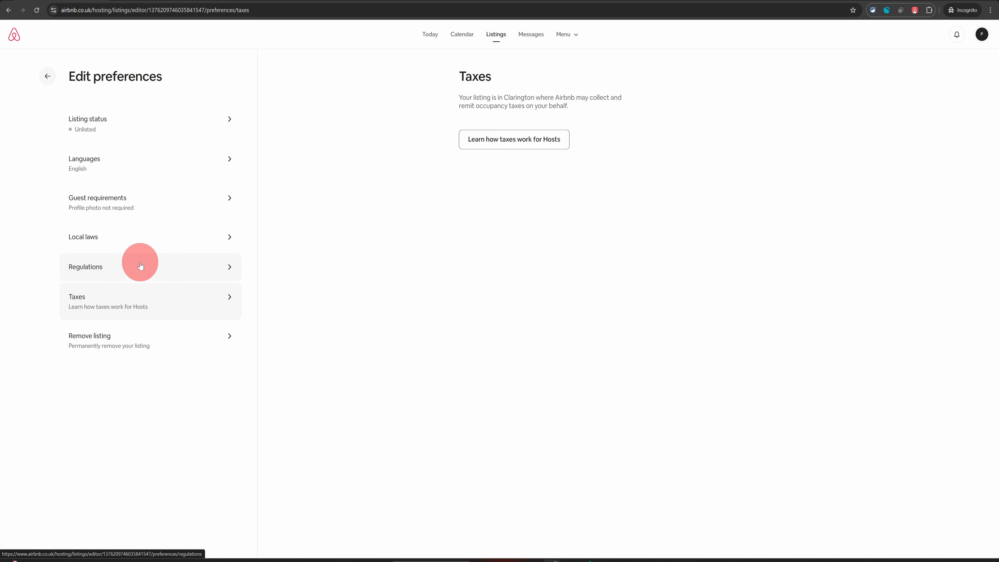
Review the local laws guidance again, along with the property identifier requirement under regulations and the tax information
click(137, 240)
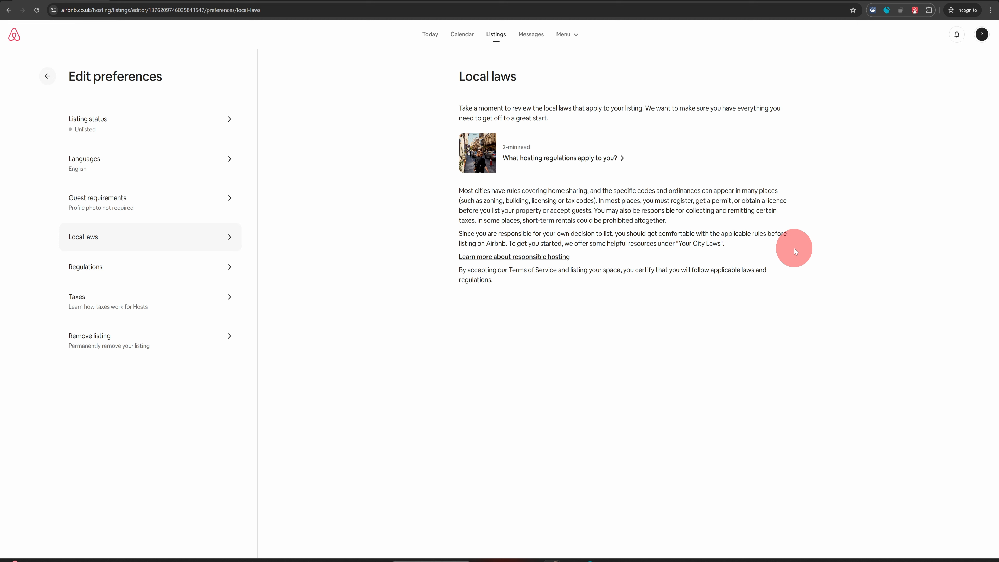
click(124, 267)
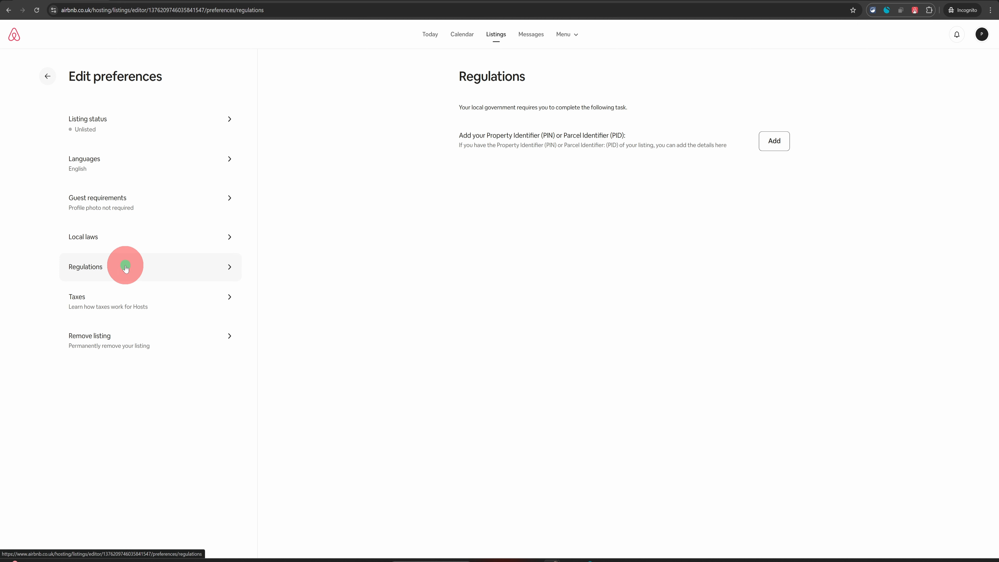
click(110, 308)
click(111, 274)
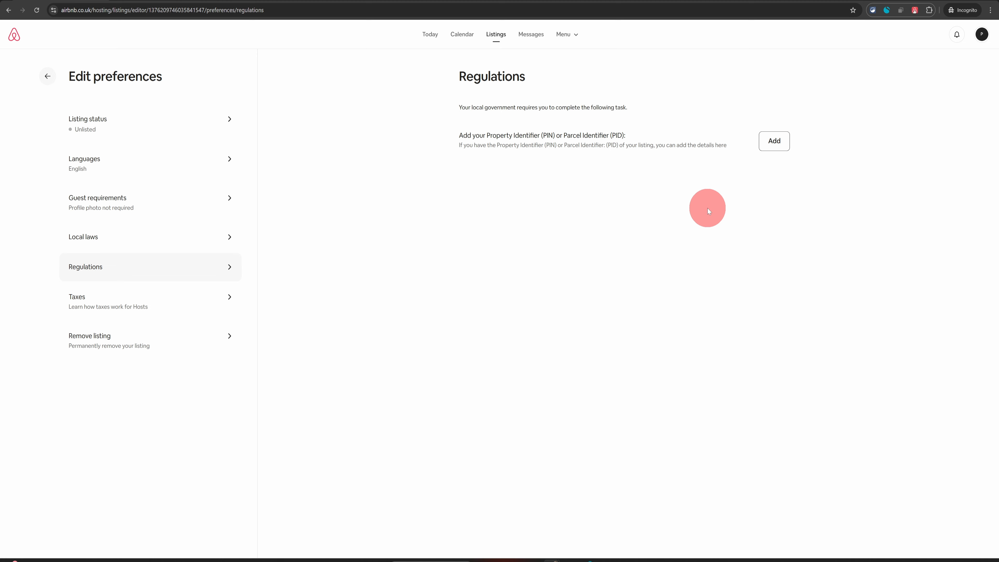
click(150, 240)
click(144, 300)
click(146, 267)
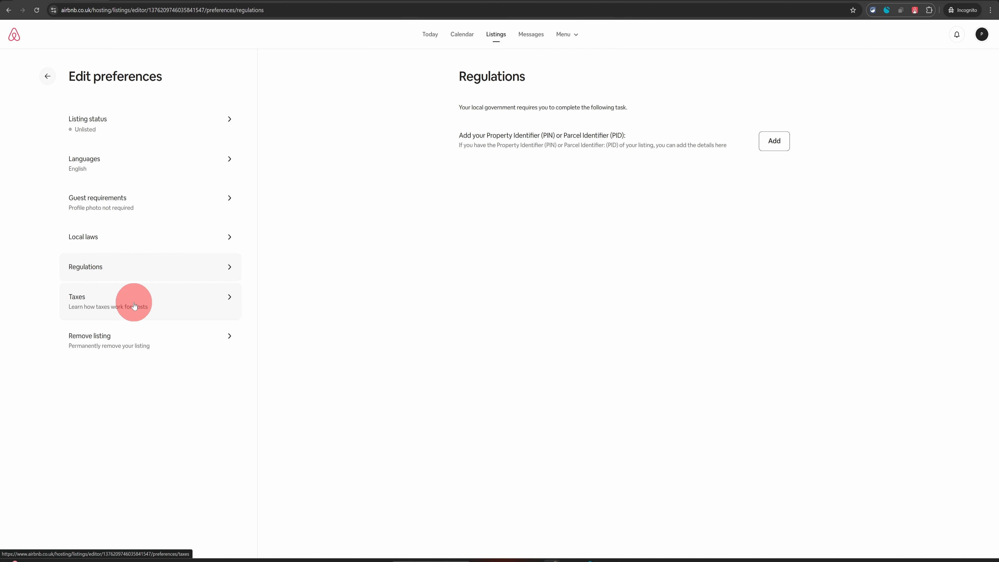
click(140, 268)
click(143, 239)
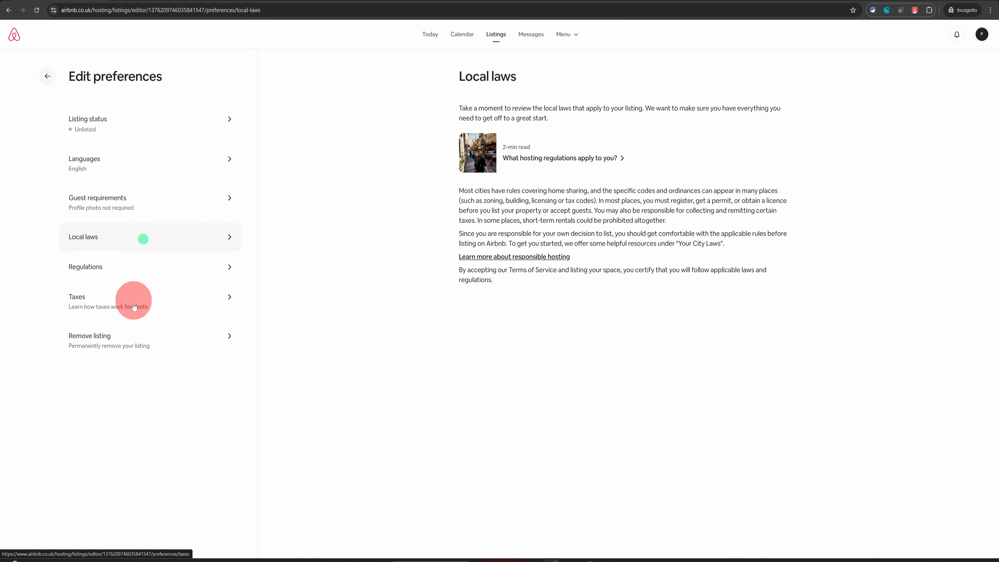
View the reasons offered for removing the listing, cancel the removal, and return to the listing editor's arrival guide
click(137, 351)
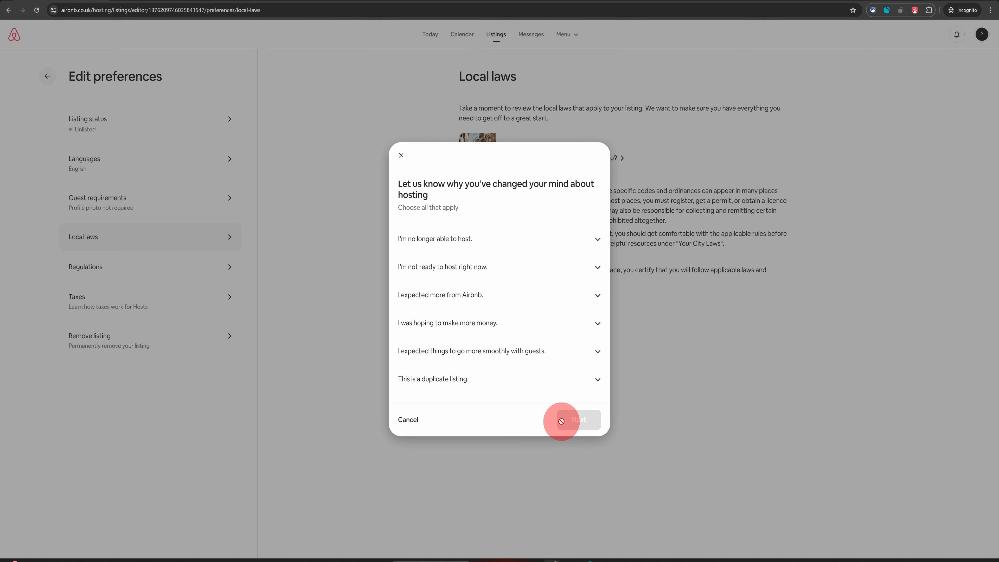
click(409, 420)
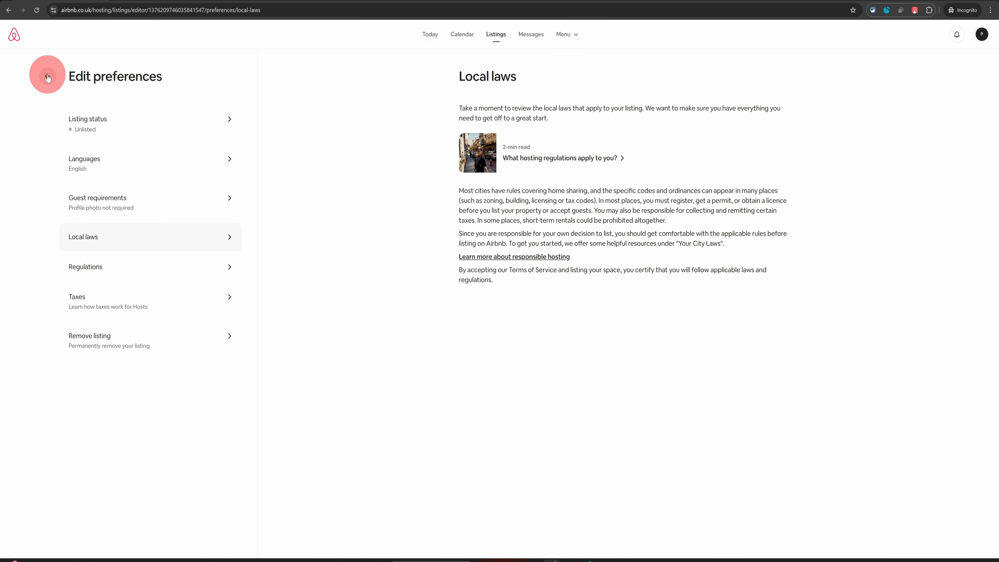
click(48, 76)
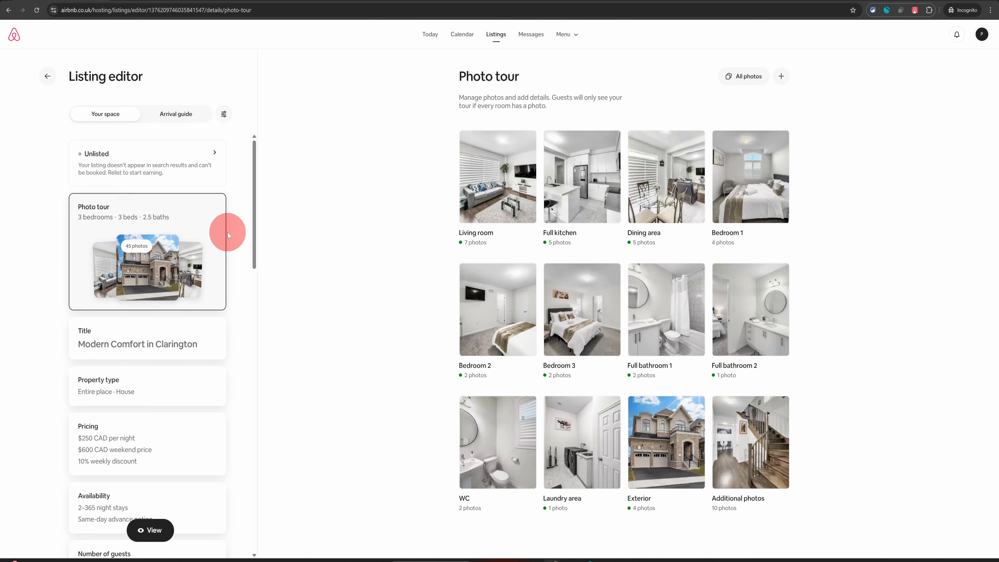
mouse_move(255, 191)
mouse_down()
mouse_move(269, 299)
mouse_move(252, 396)
mouse_move(247, 181)
mouse_up()
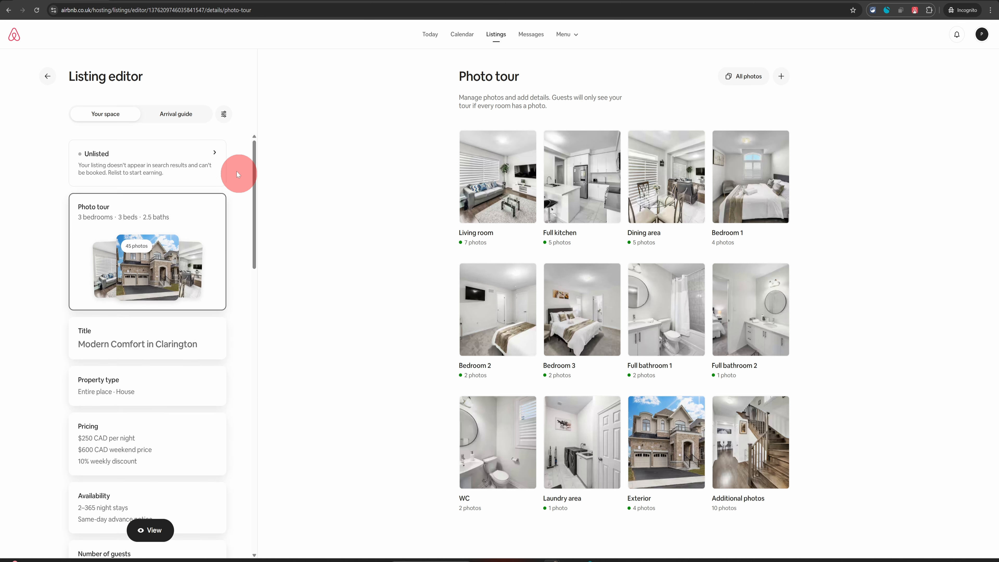
click(183, 115)
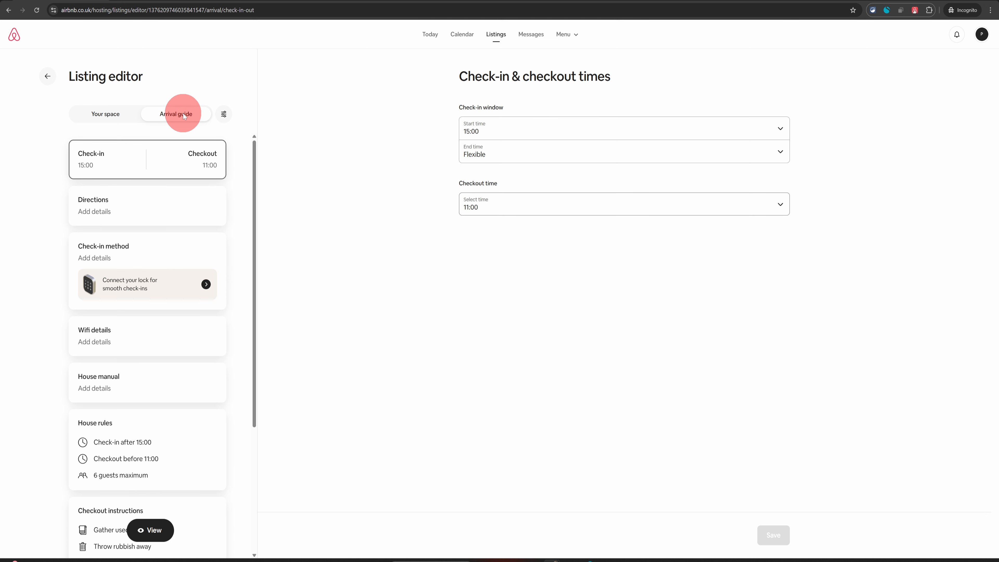
Open the listing's calendar and look through the nightly prices and blocked nights from March 2025 onward
click(468, 35)
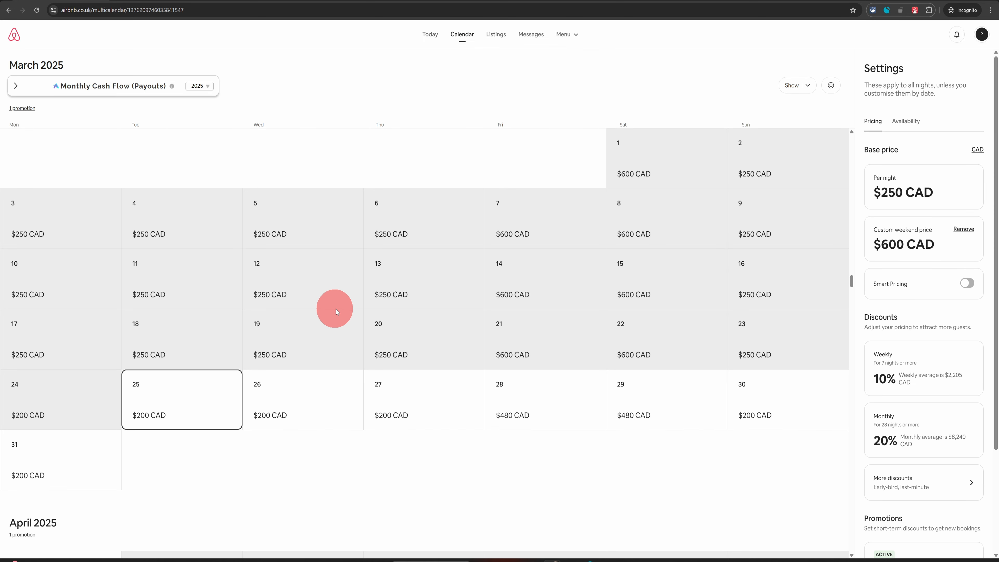
scroll(339, 307, down, 6)
scroll(325, 228, down, 4)
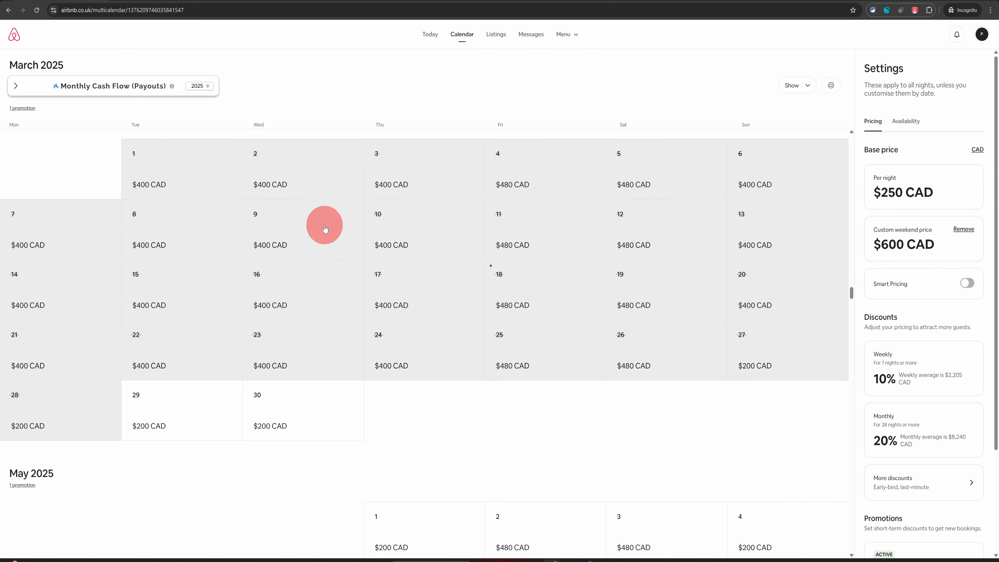
scroll(346, 250, down, 5)
scroll(346, 250, up, 5)
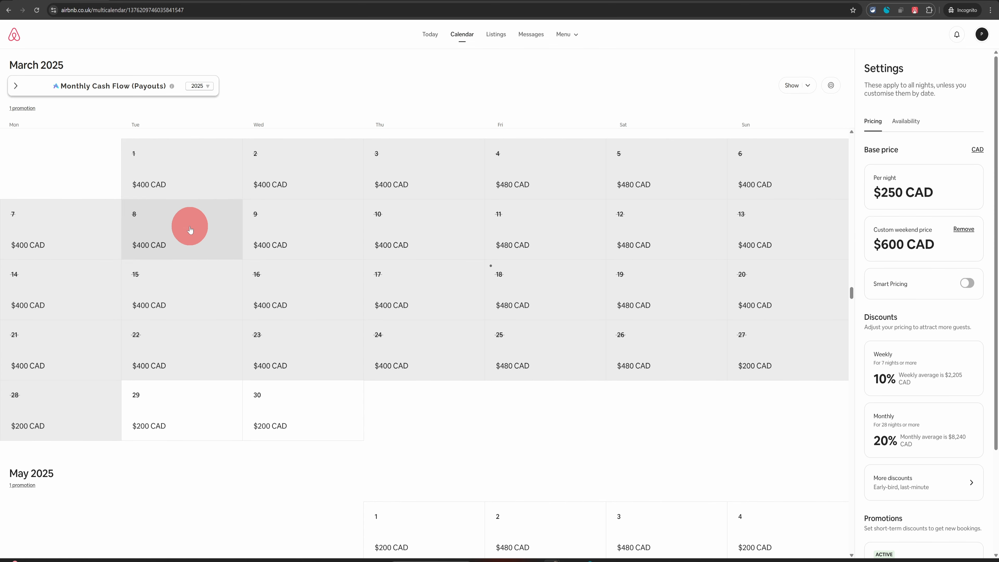
Try to open the blocked nights of 1–28 April 2025 for booking
drag(167, 174, 105, 408)
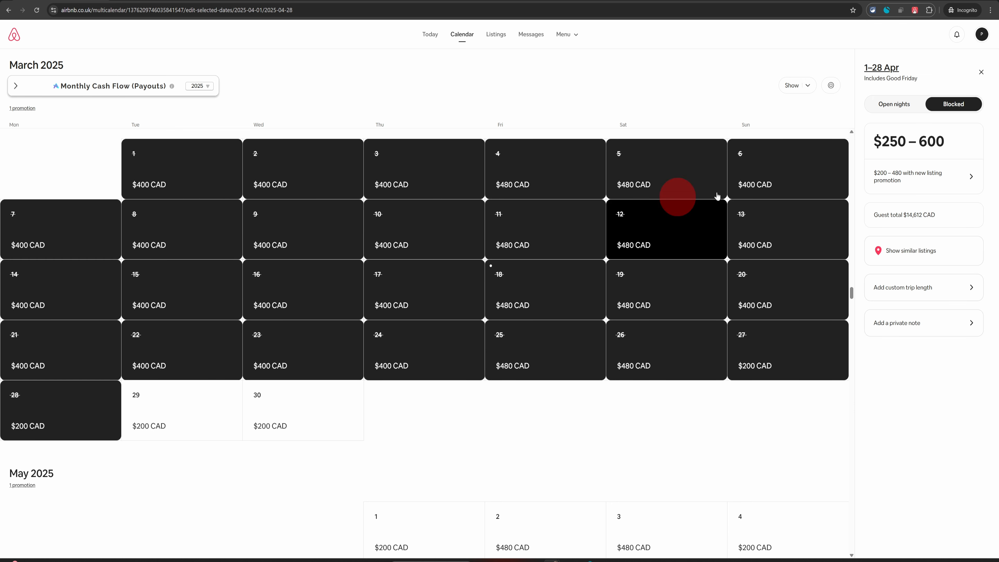
click(899, 103)
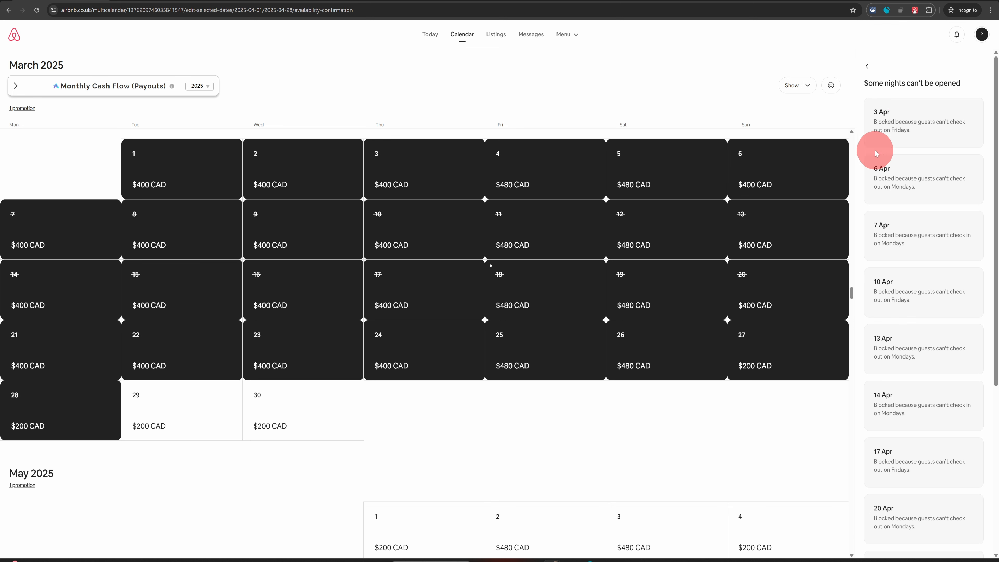
click(868, 67)
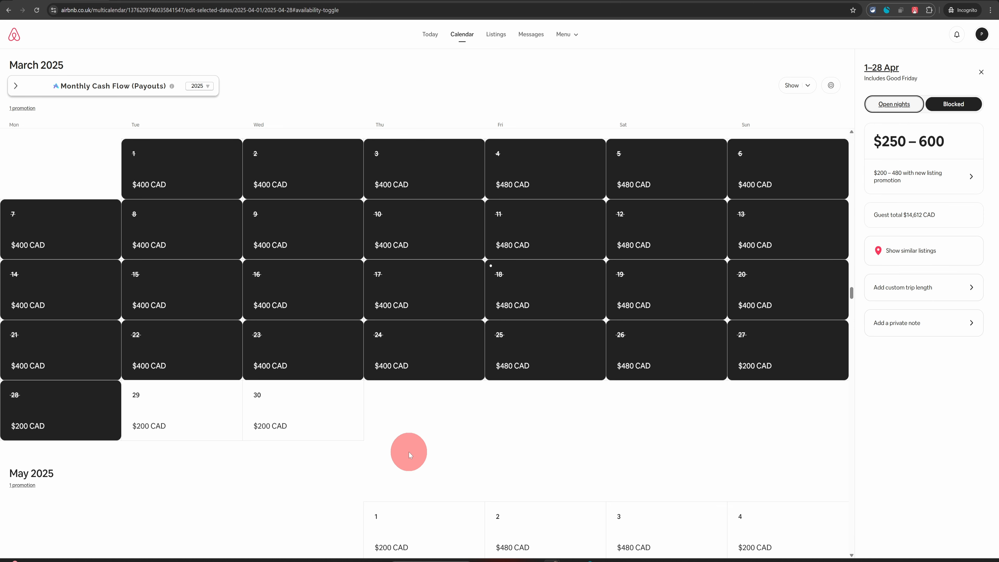
Add 29 and 30 April to the selection and try to open all the selected April nights
click(297, 408)
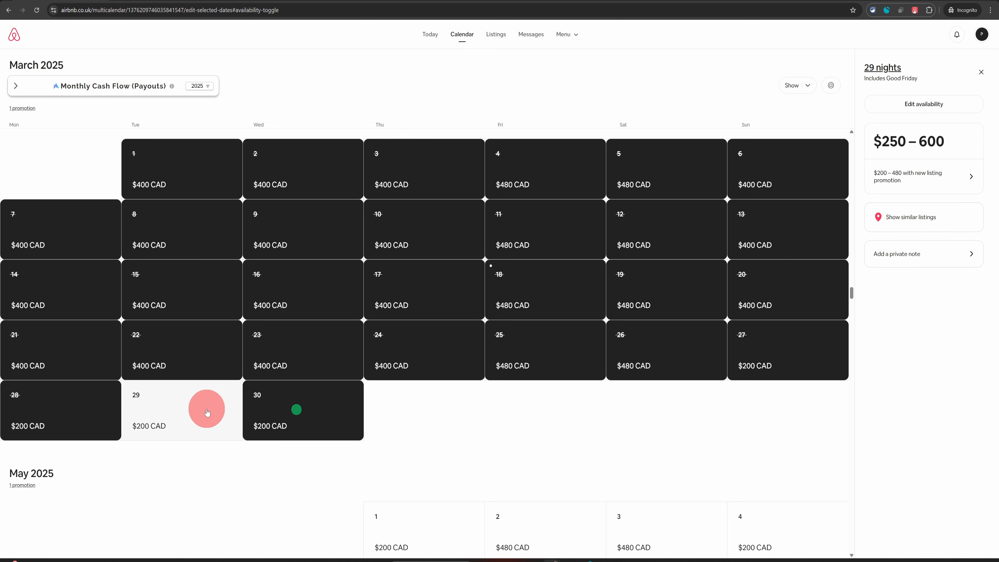
click(200, 407)
click(932, 104)
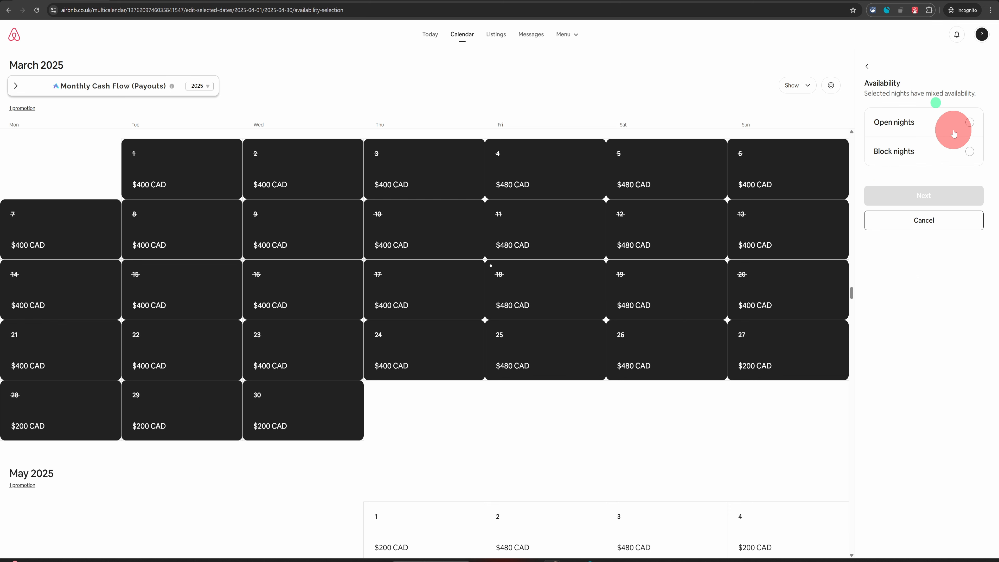
click(970, 122)
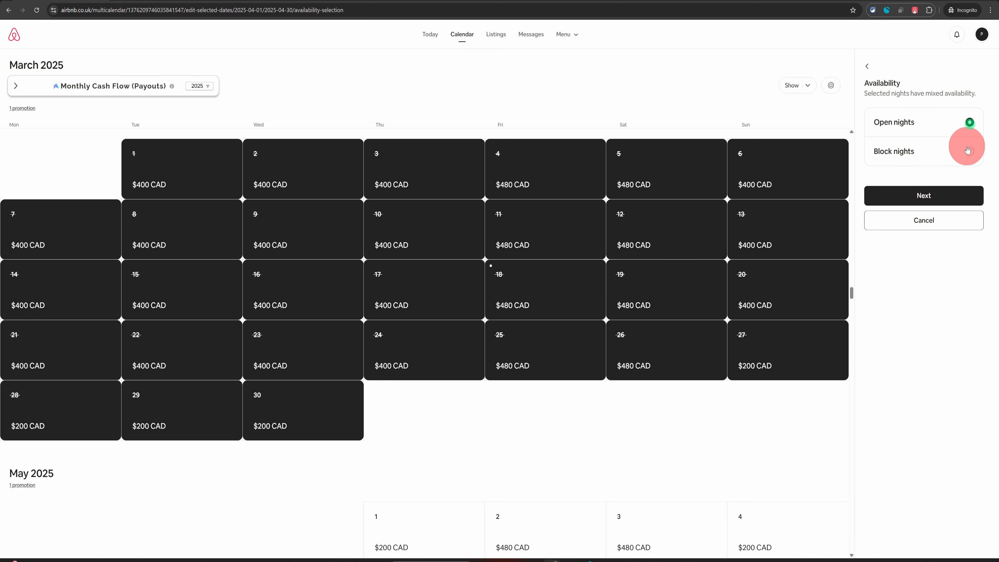
click(930, 194)
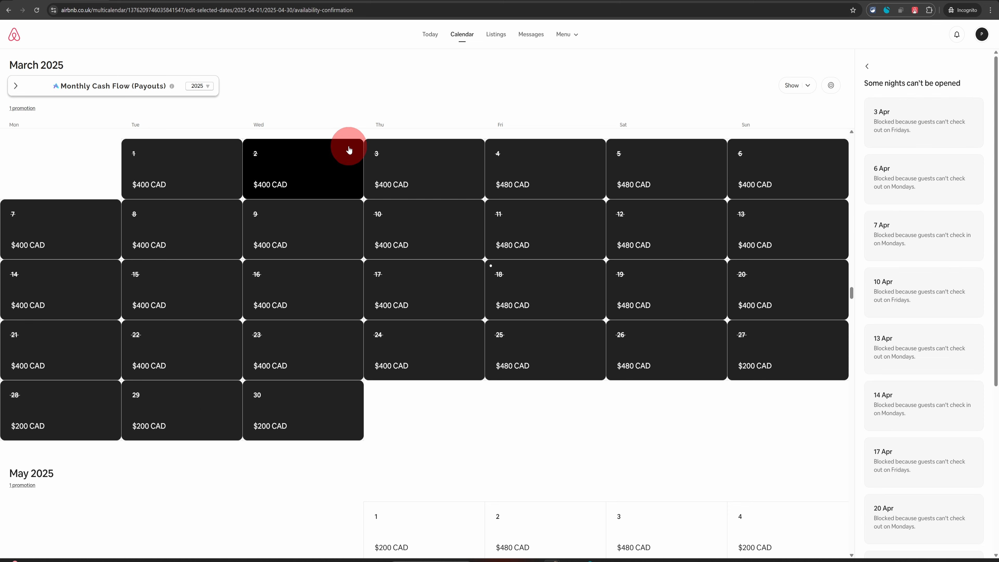
click(393, 363)
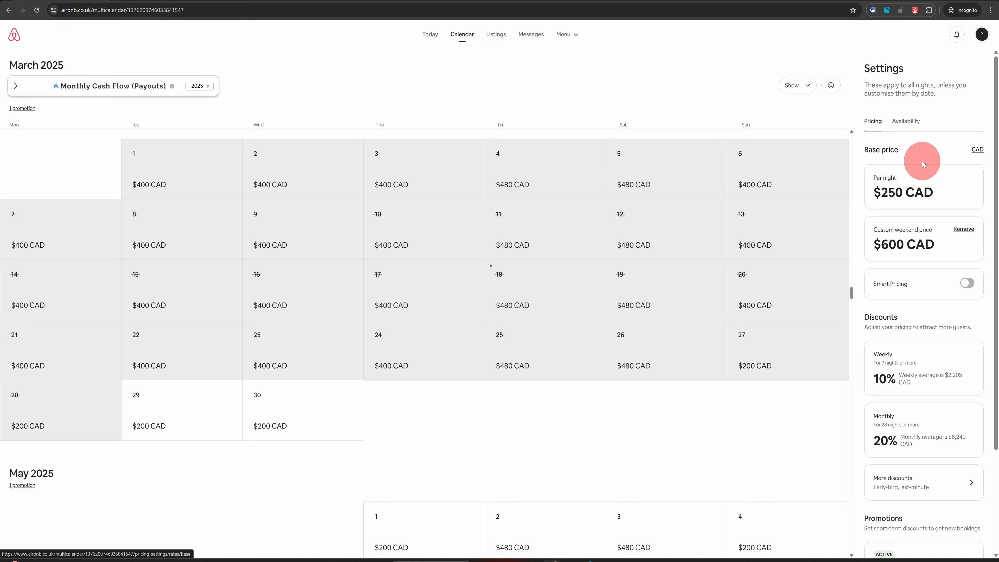
Turn on Smart Pricing with the suggested minimum nightly price of $116 CAD and maximum of $497 CAD
scroll(907, 246, down, 2)
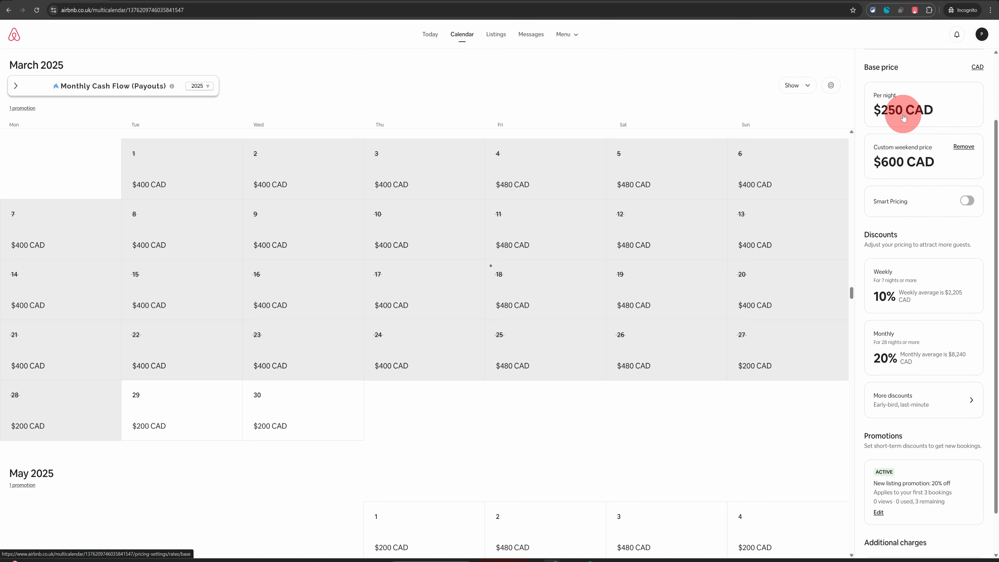
click(967, 202)
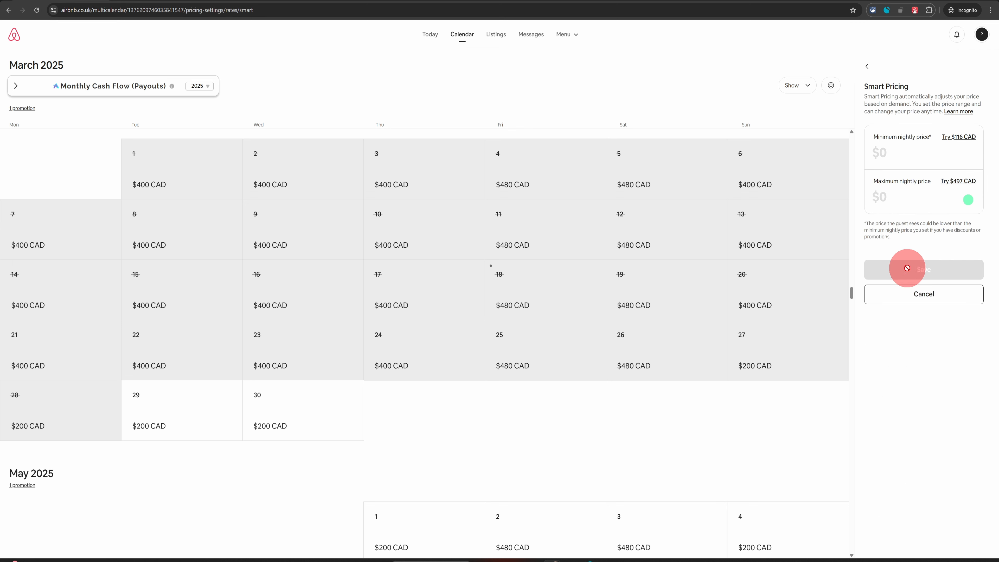
click(968, 143)
click(958, 182)
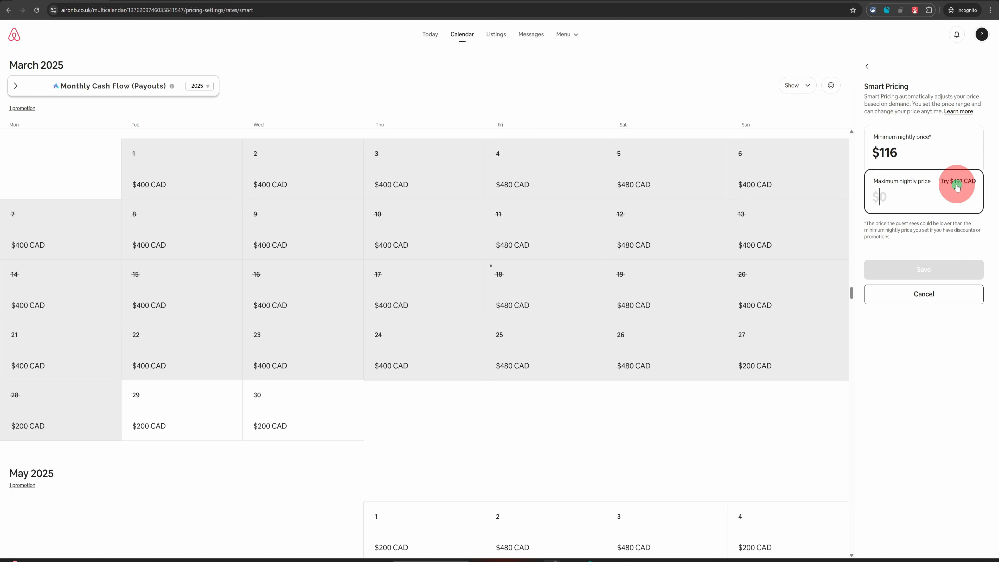
click(928, 269)
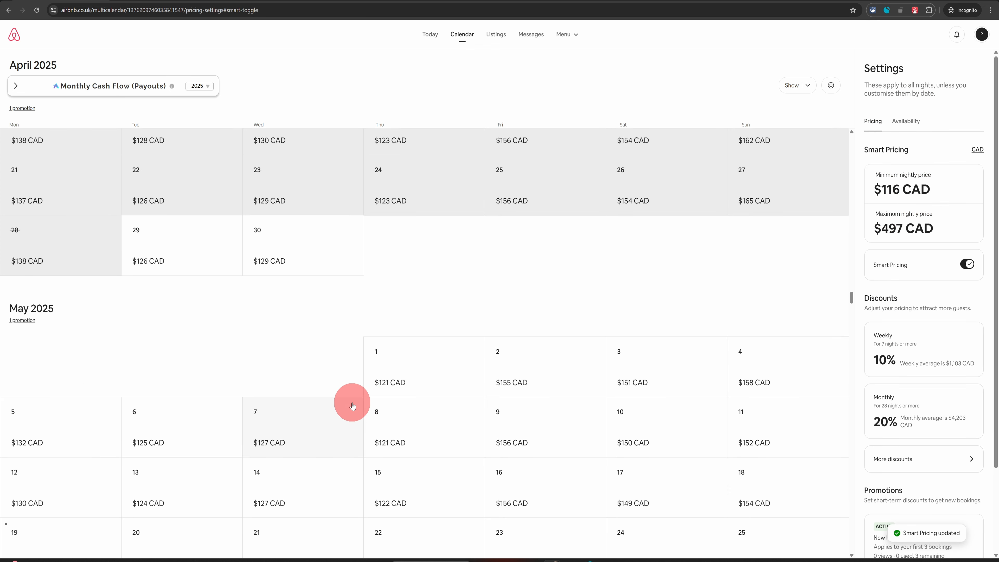
Examine the May 2025 nightly prices, the discount and promotion settings, and the early-bird and last-minute discount options
scroll(352, 402, down, 6)
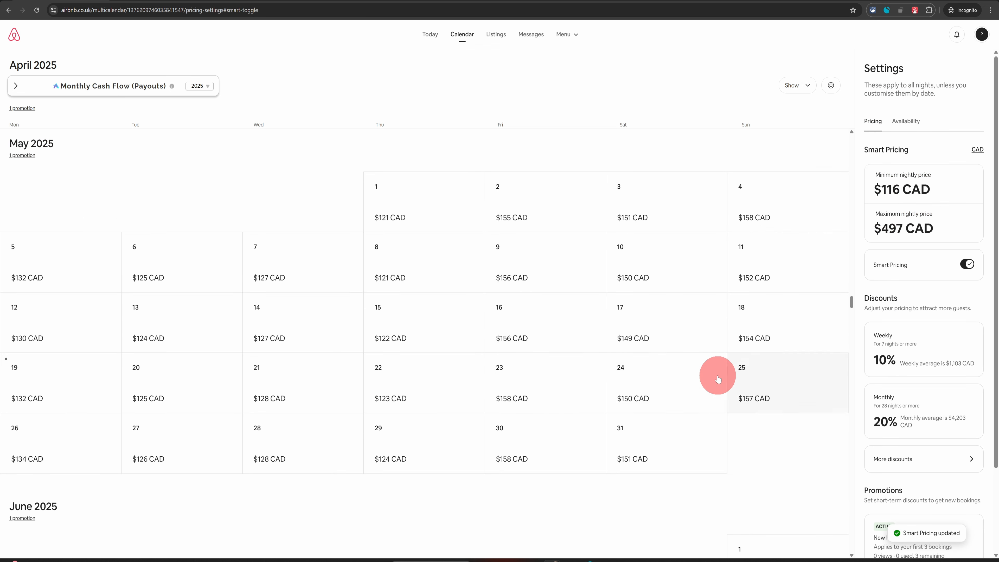
scroll(944, 311, down, 2)
scroll(942, 289, down, 1)
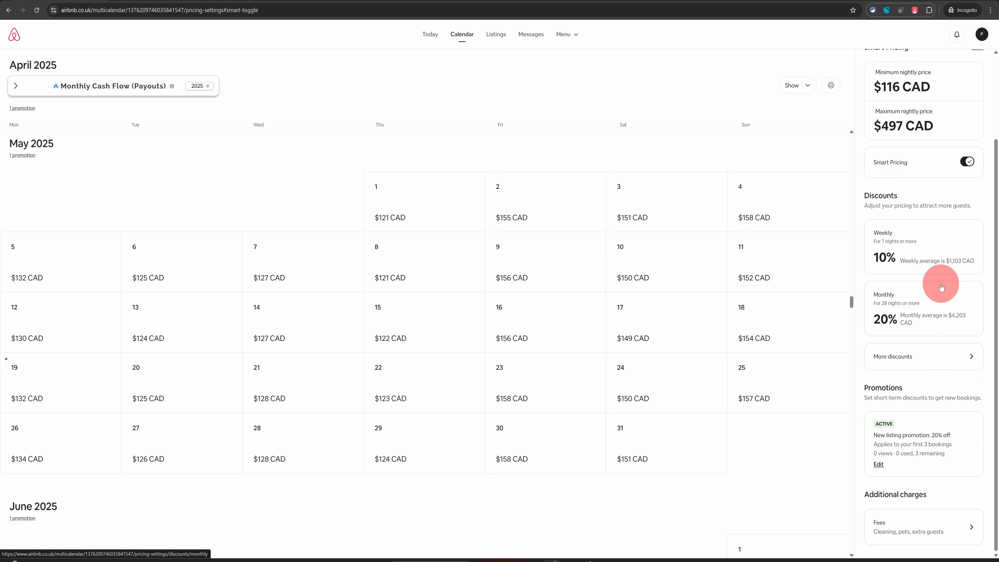
click(907, 356)
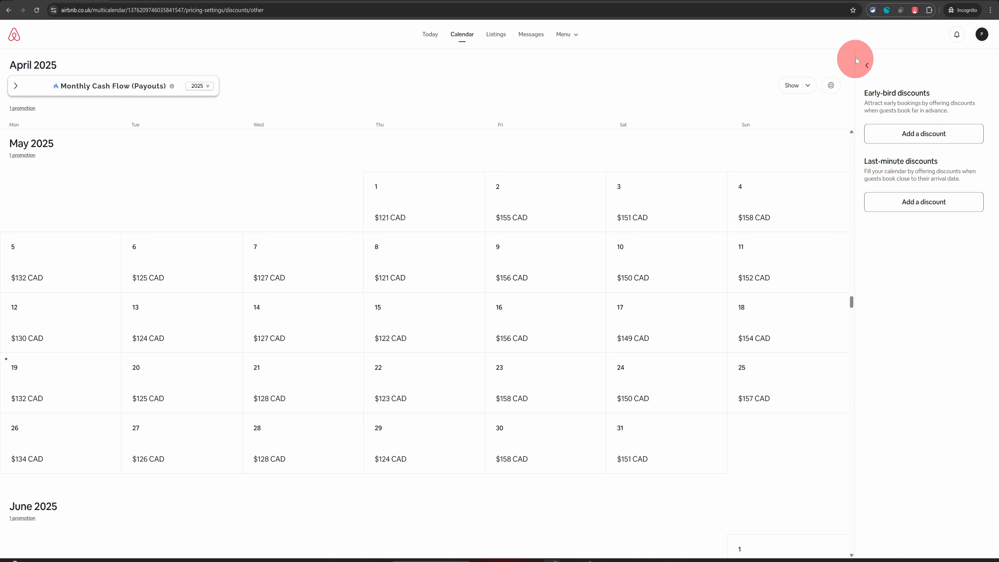
click(868, 66)
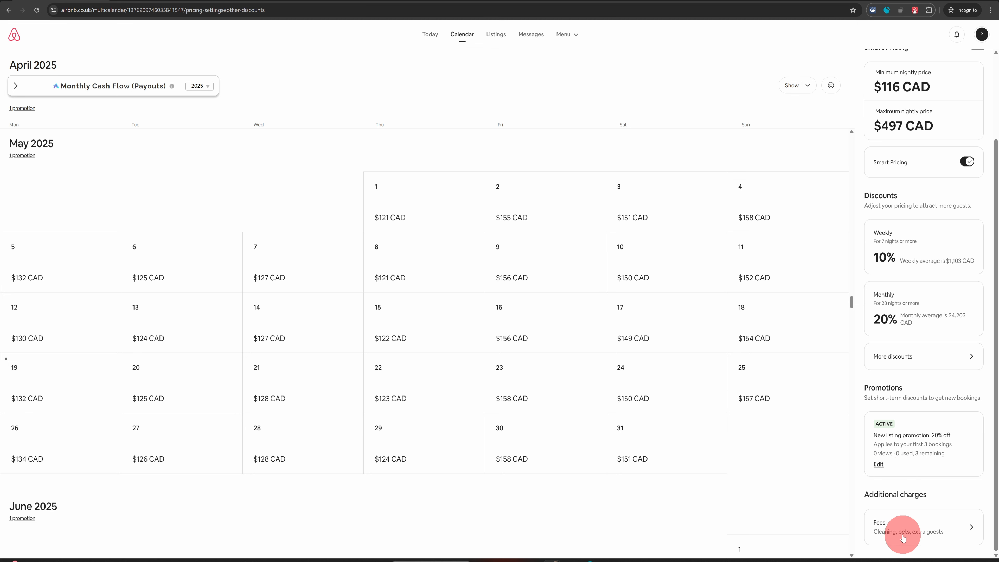
View the cleaning, pet and extra guest fee settings, cancelling out of each without changes
click(898, 526)
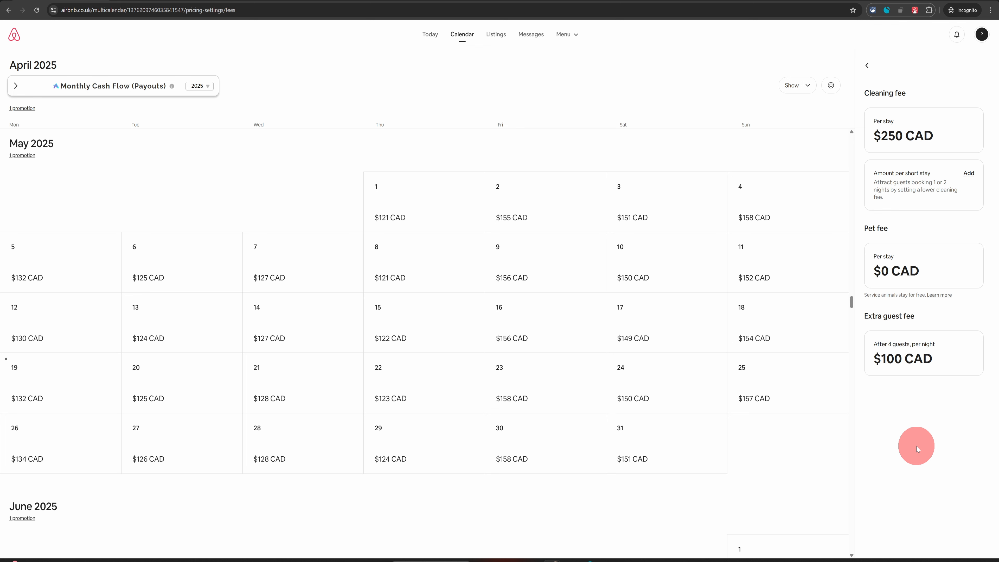
click(898, 136)
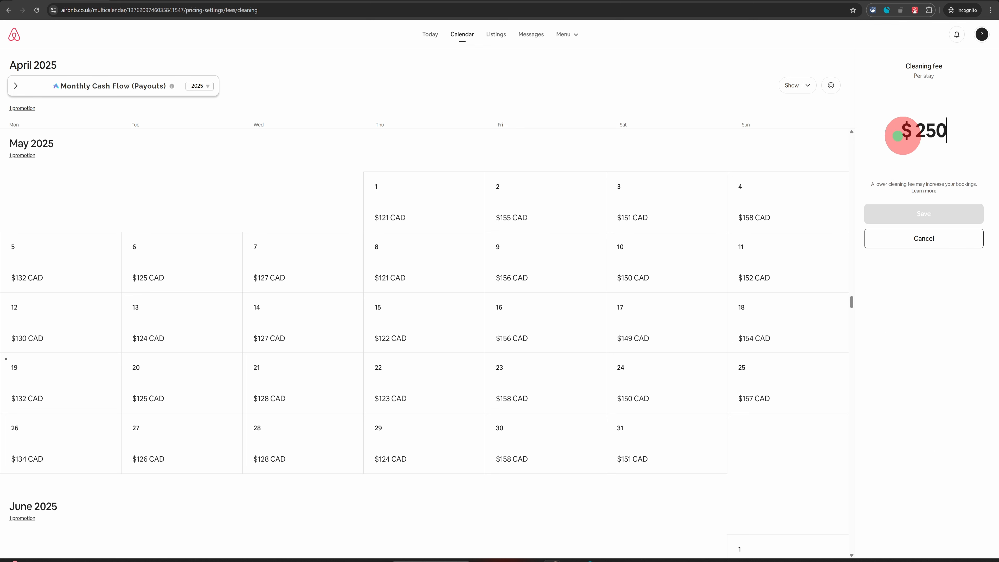
click(923, 239)
click(897, 271)
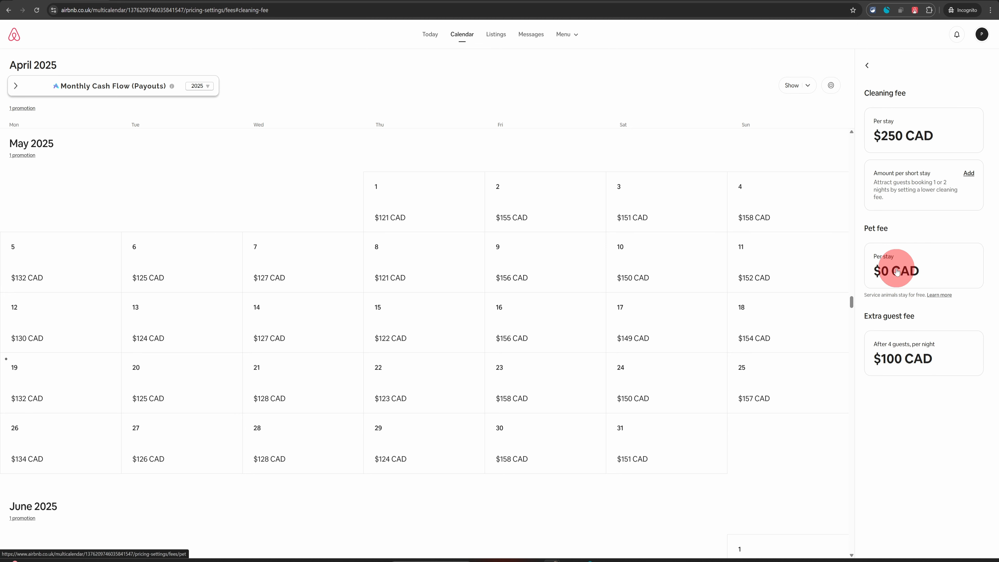
click(902, 363)
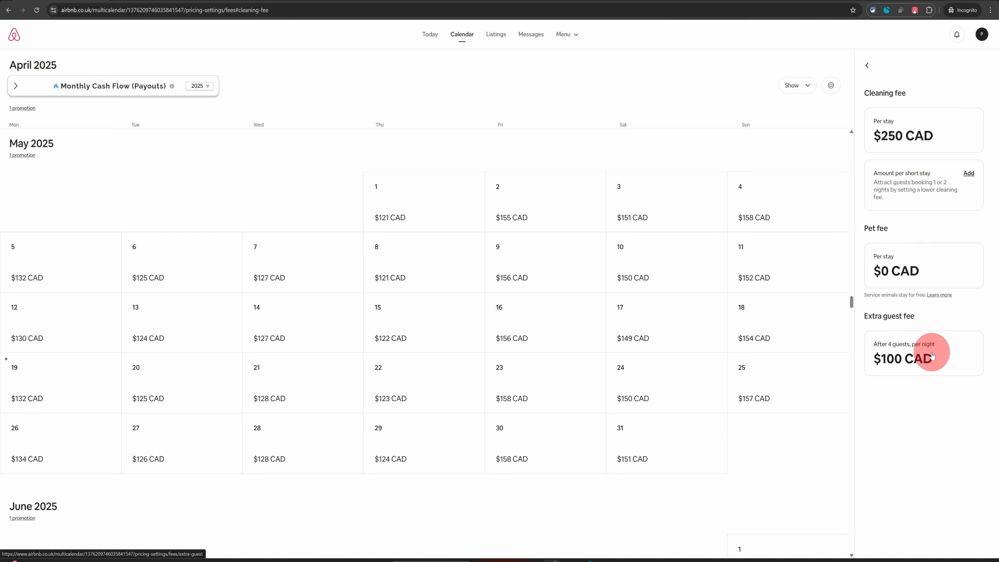
click(898, 359)
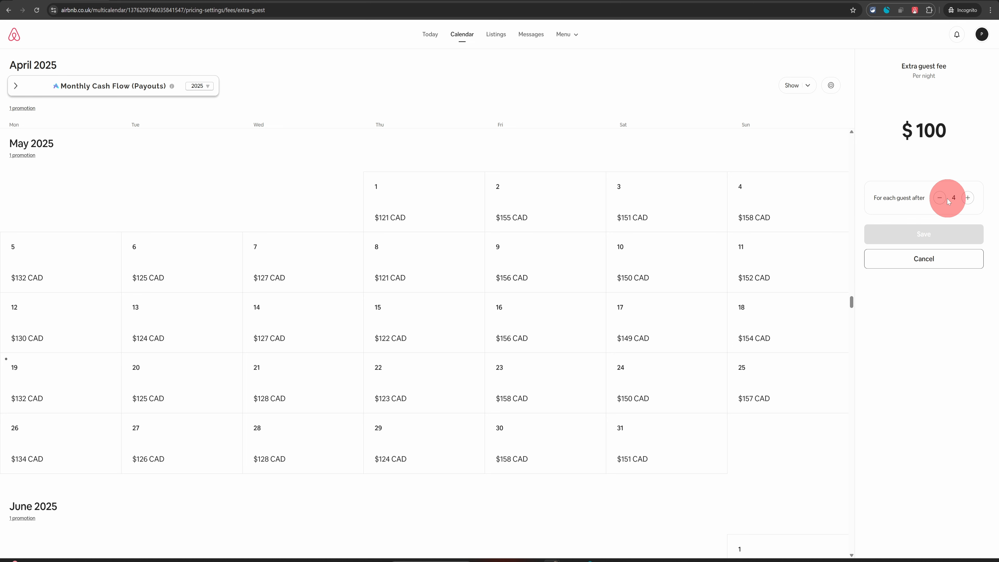
click(936, 262)
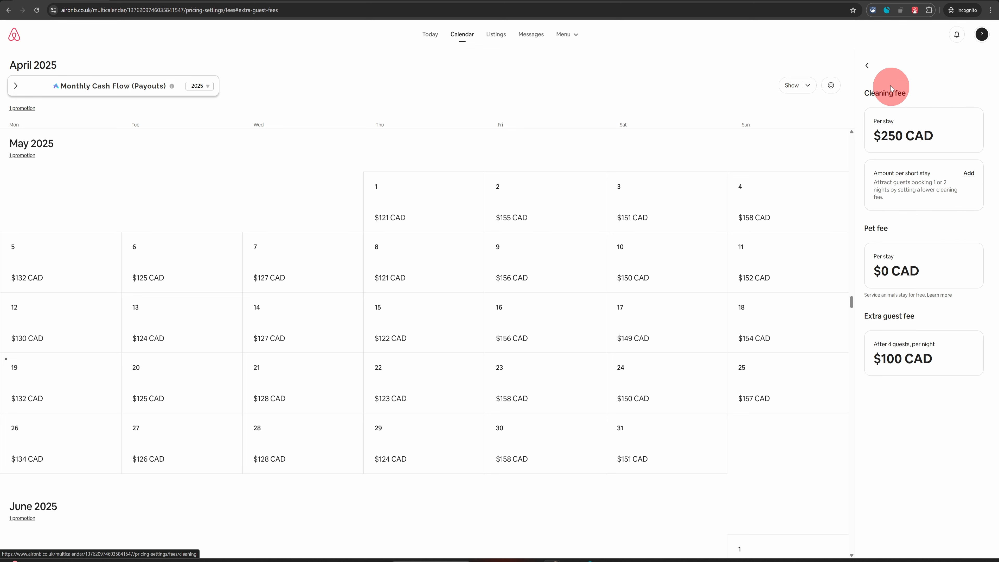
Review the listing's trip length and availability settings, keeping the preparation time at None
click(869, 65)
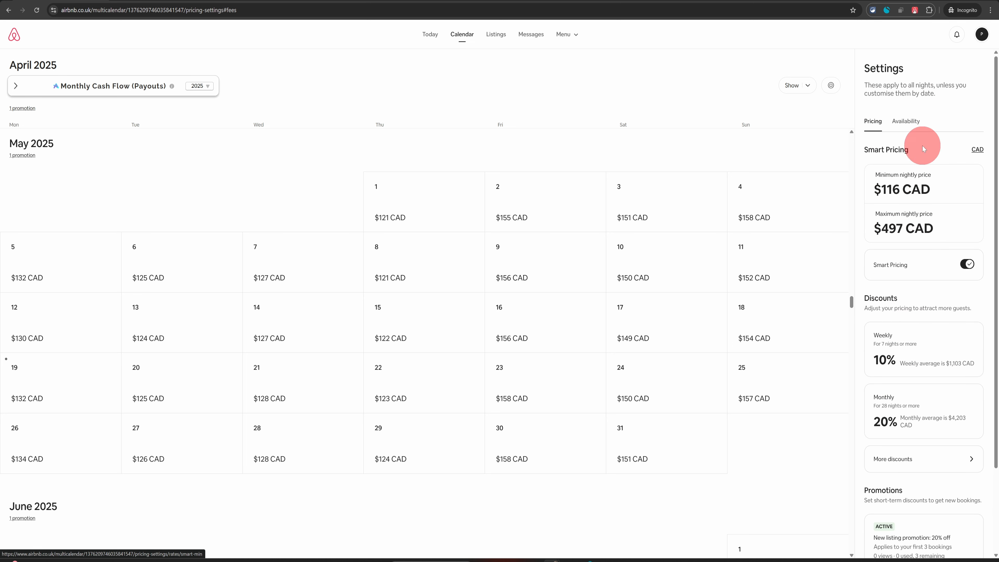
click(904, 123)
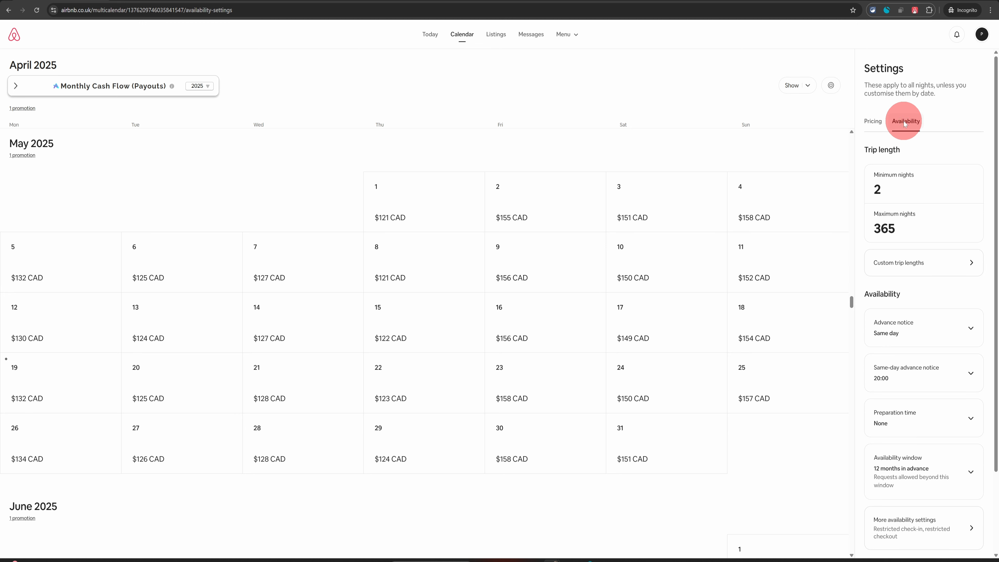
scroll(898, 197, down, 2)
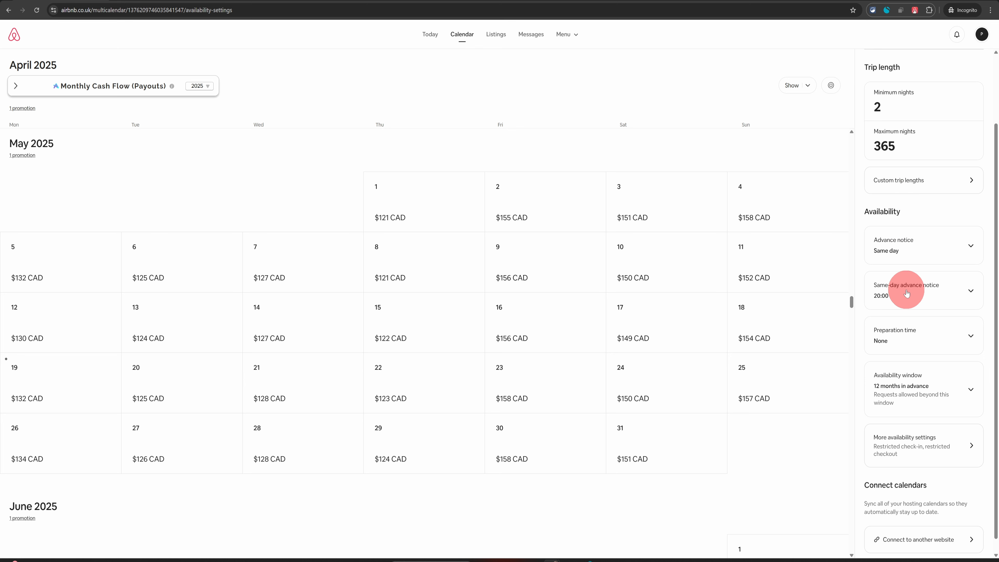
click(896, 335)
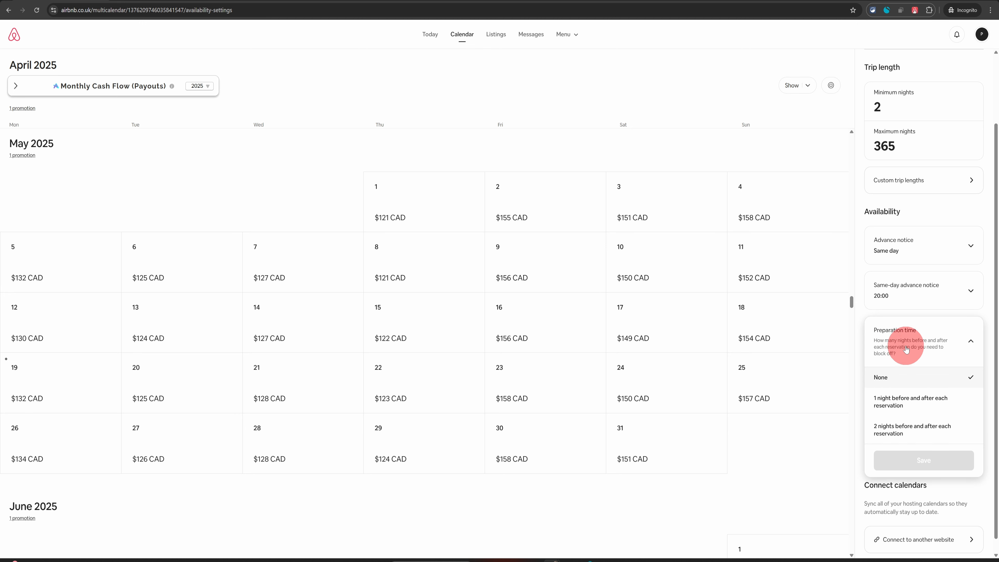
click(888, 378)
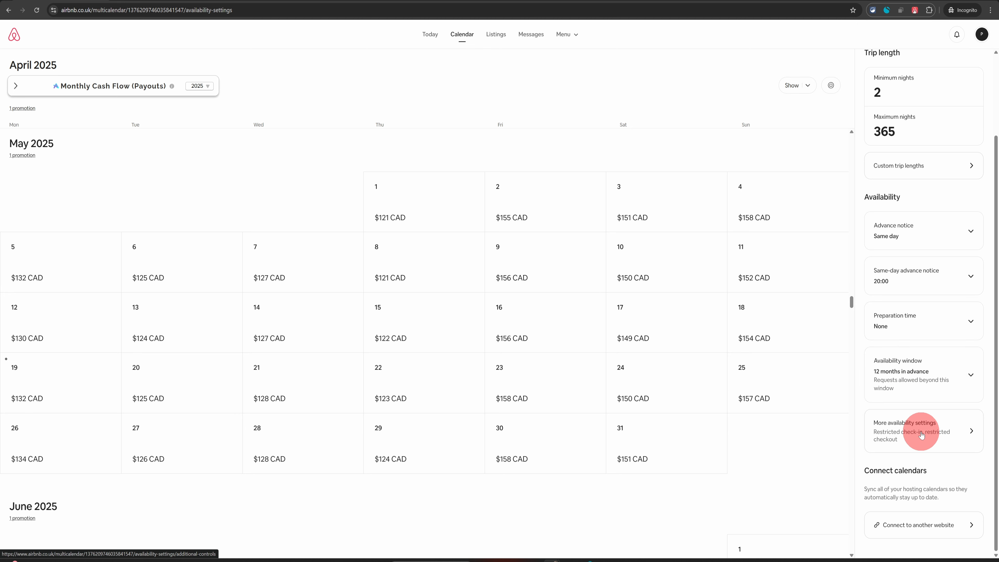
Add Sunday to the restricted checkout days and save the additional availability settings
click(937, 432)
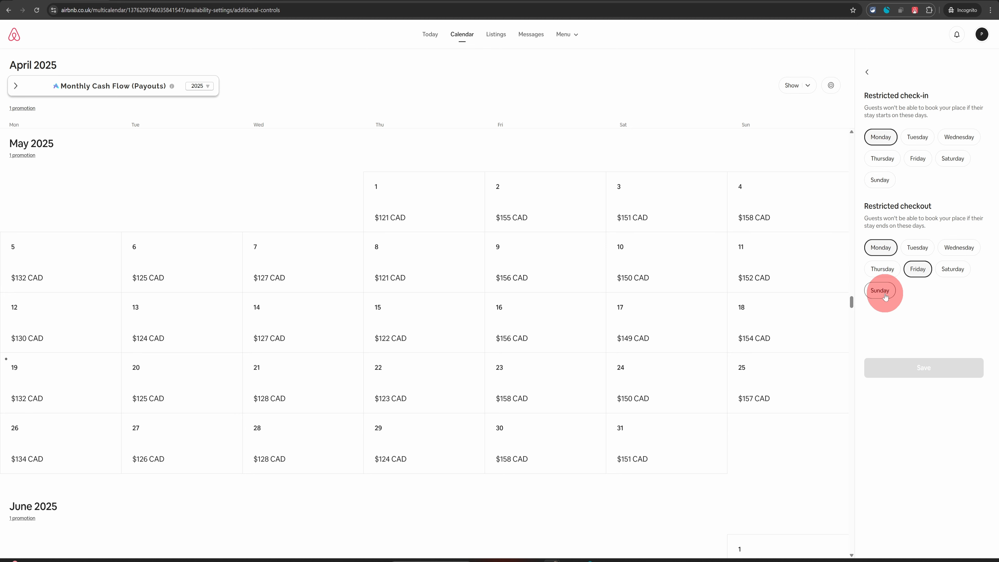
click(890, 287)
click(956, 366)
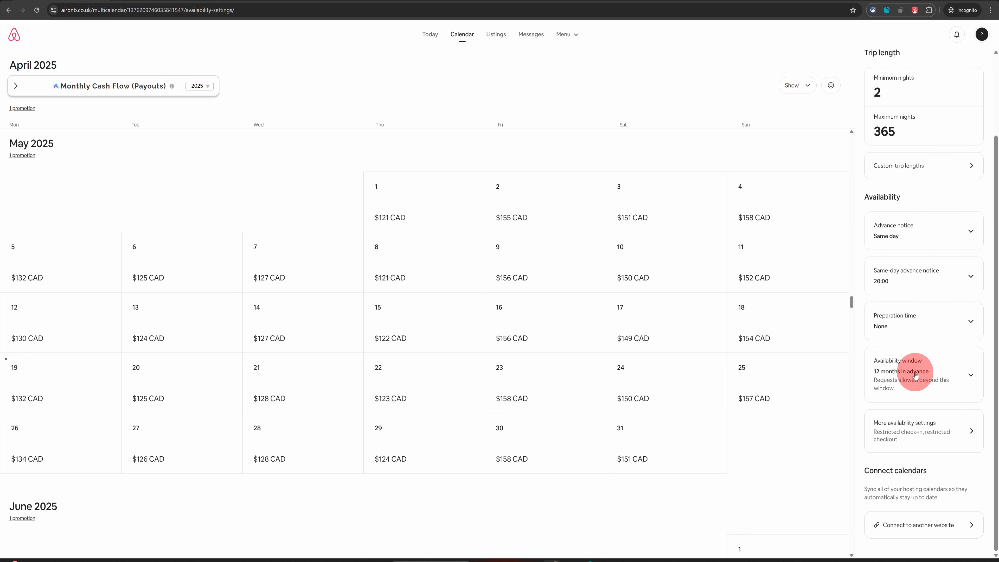
Try to set the availability window to Dates unavailable by default
click(916, 375)
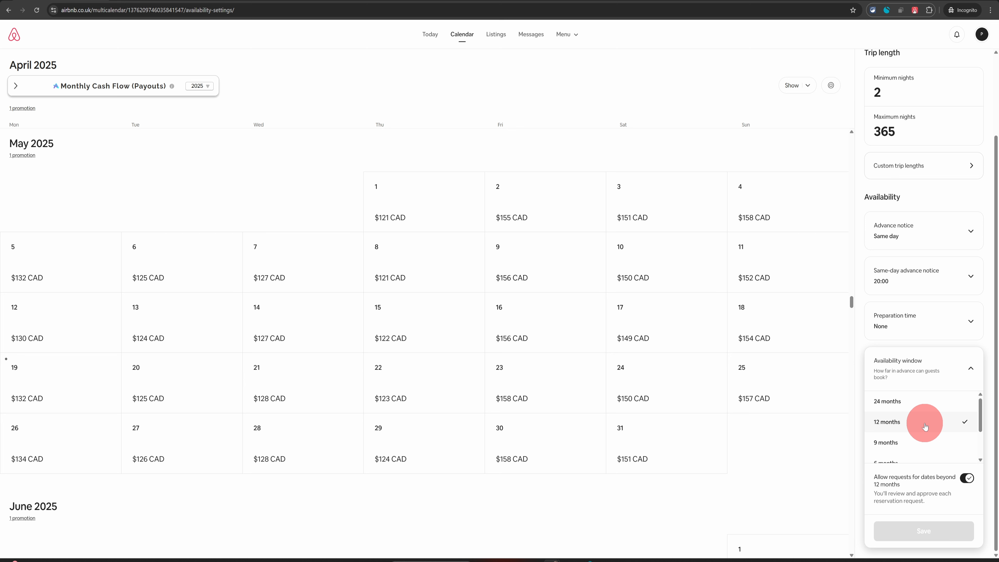
scroll(926, 427, down, 2)
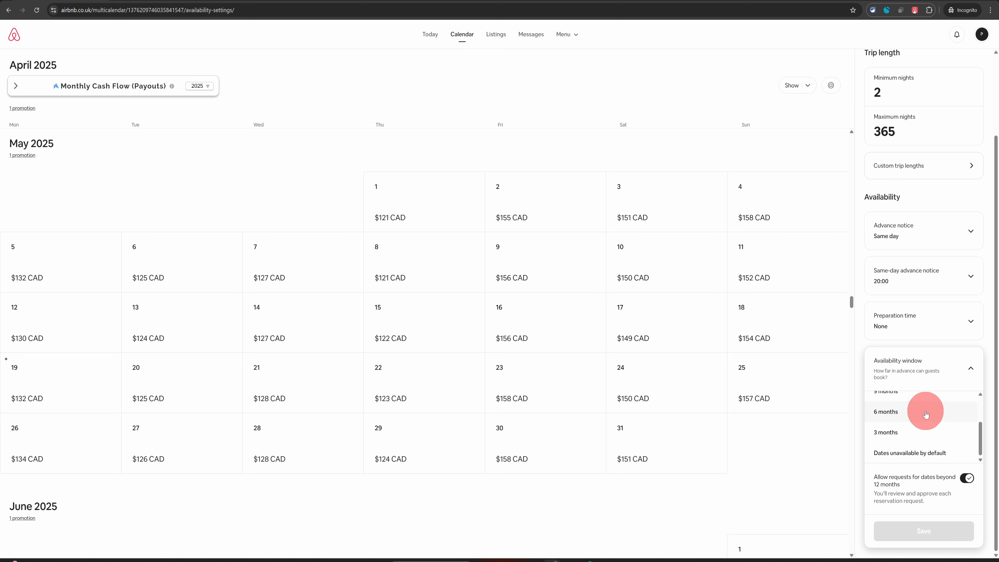
click(923, 456)
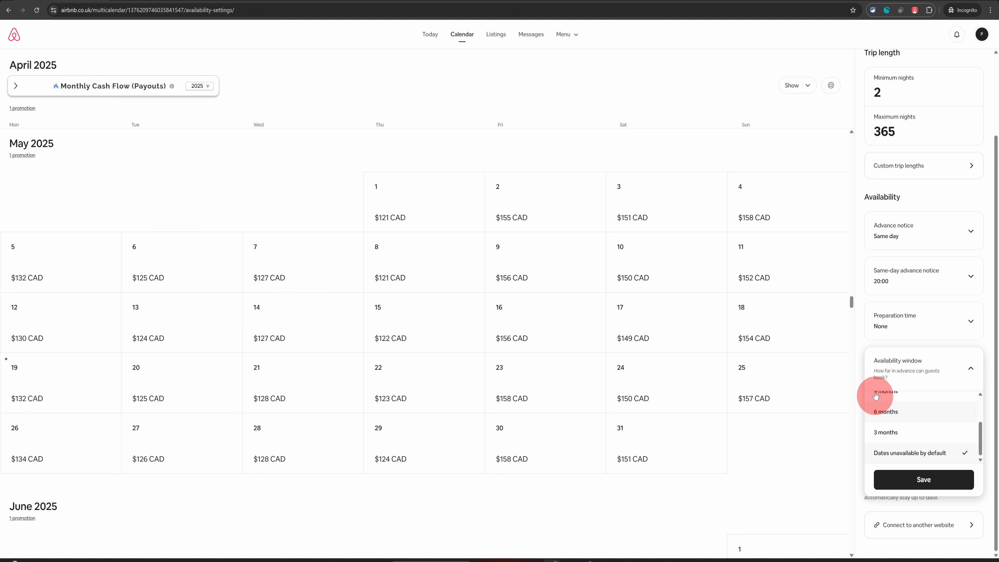
click(938, 478)
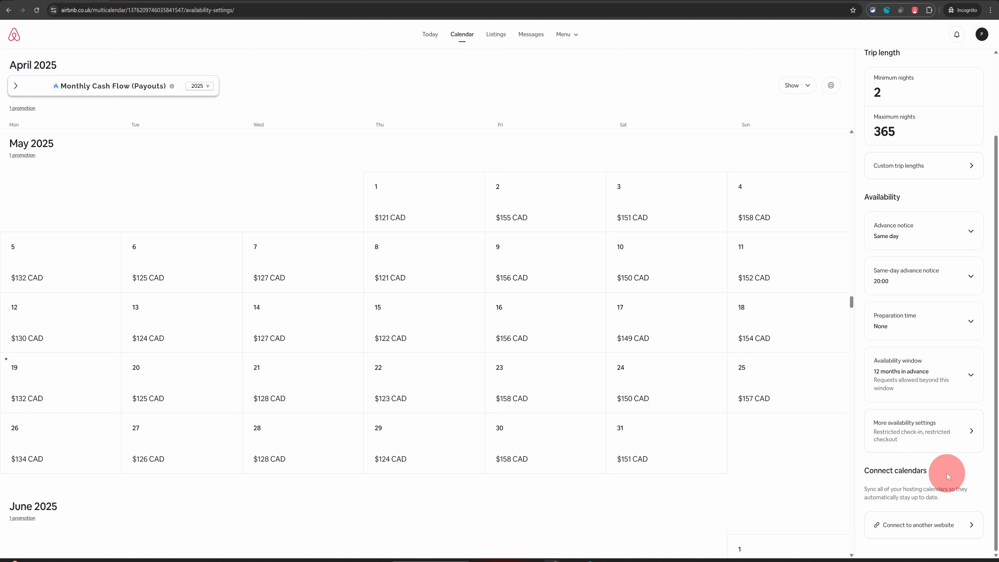
View the two-way calendar connection setup for another website and return to the availability settings
click(914, 523)
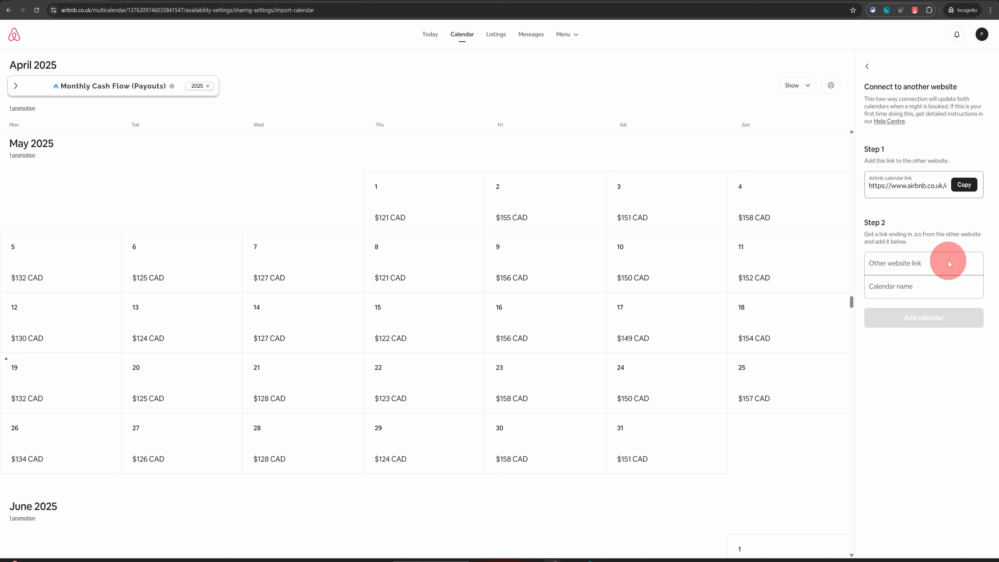
click(868, 67)
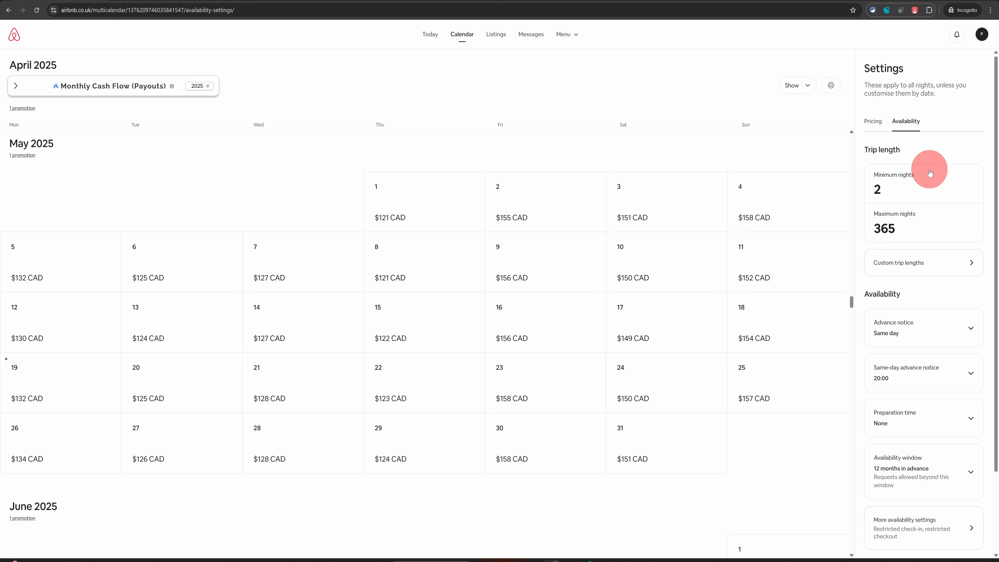
View the account's payments page and its payout setup options
click(982, 34)
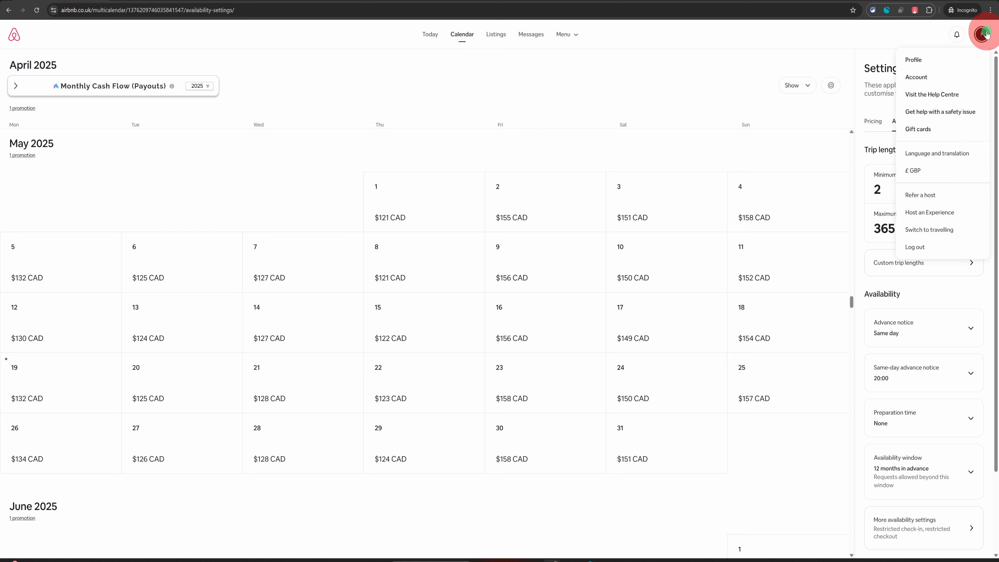
click(922, 76)
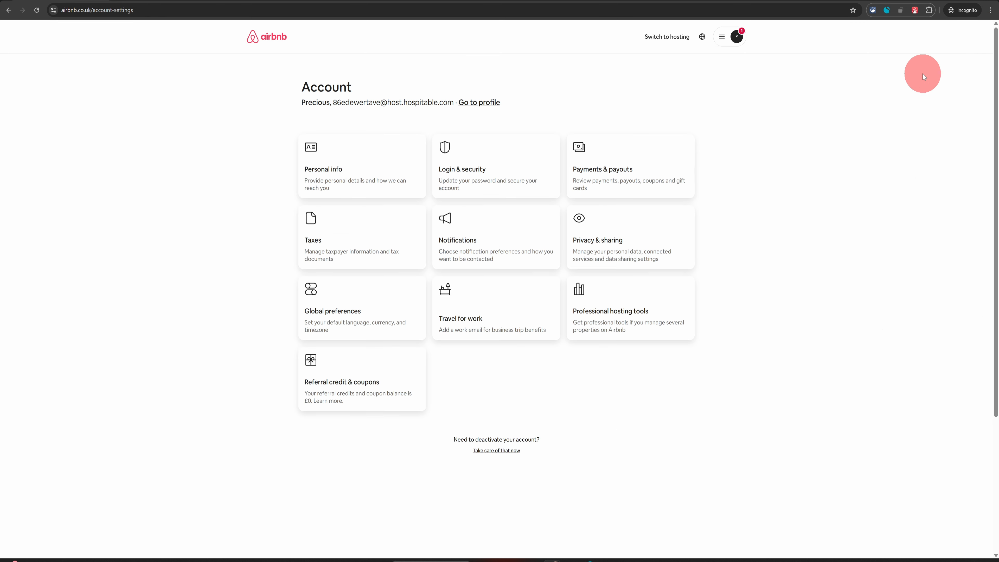
click(617, 169)
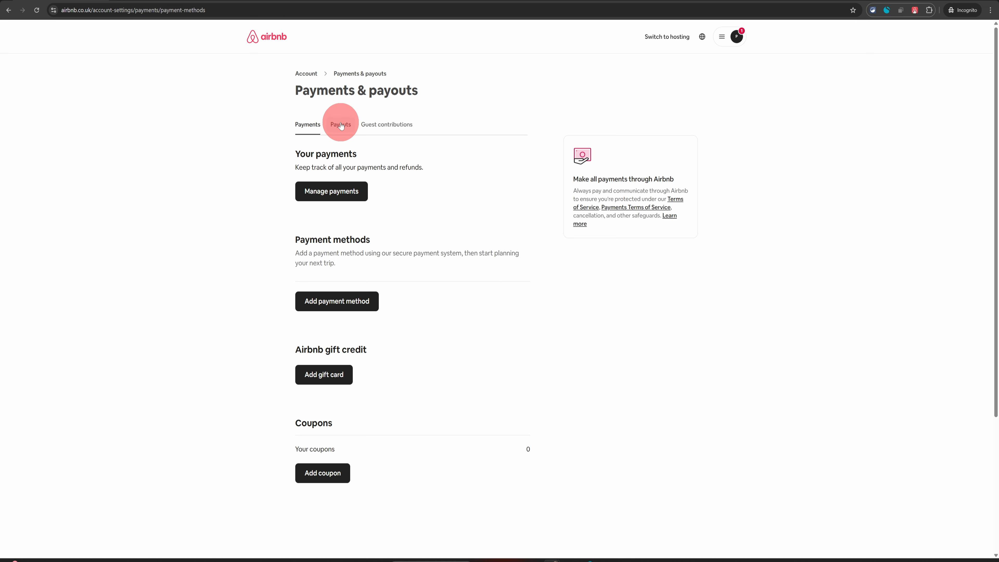
click(347, 123)
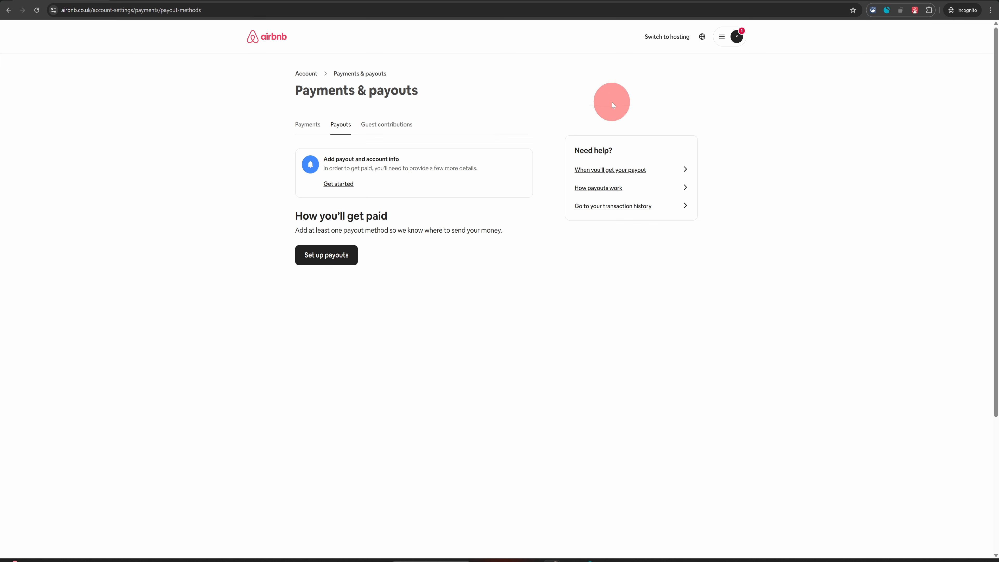
Return to hosting and choose Listed as the listing status in the Modern Comfort in Clarington preferences
click(659, 38)
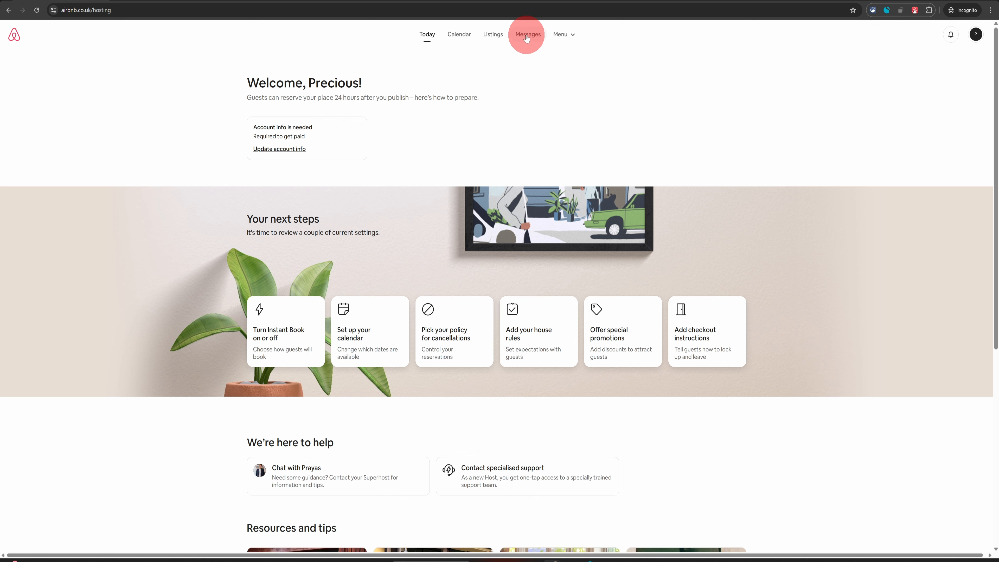
click(493, 34)
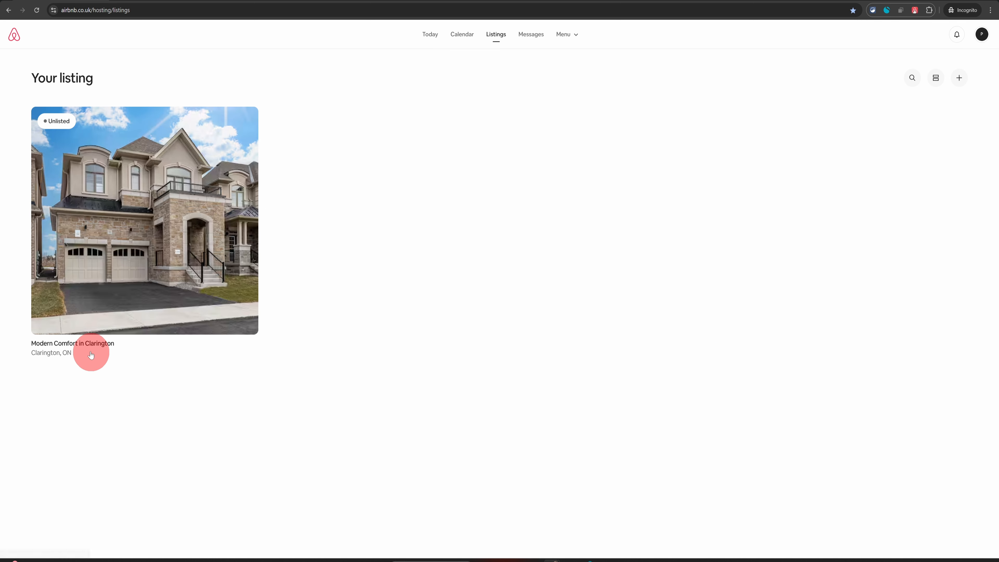
click(80, 345)
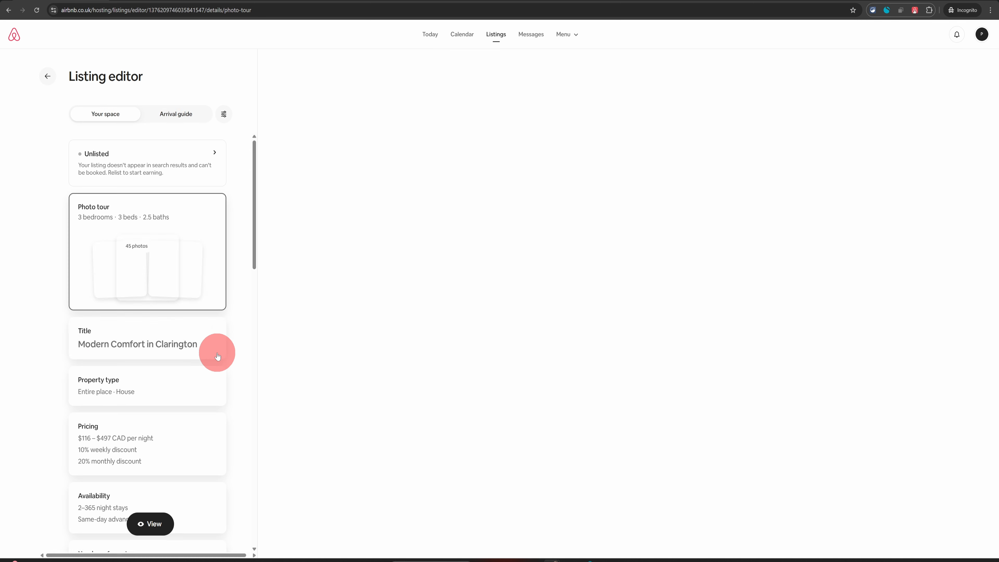
click(221, 115)
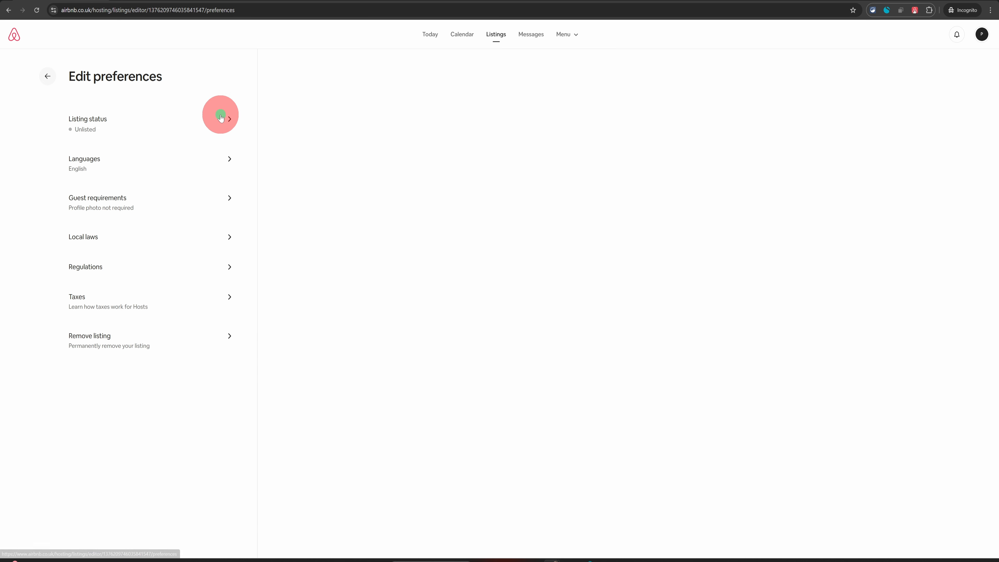
click(47, 75)
click(220, 115)
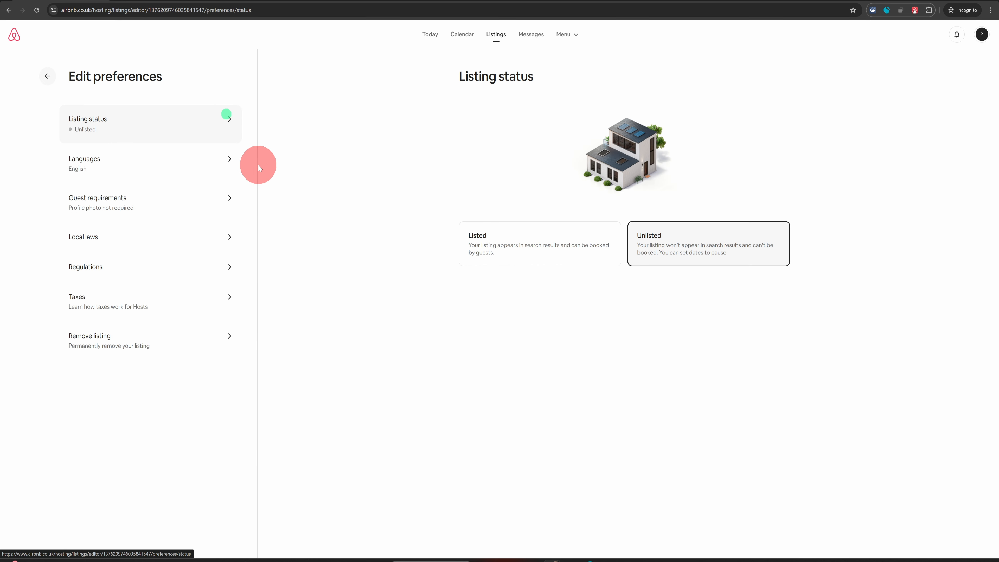
click(123, 123)
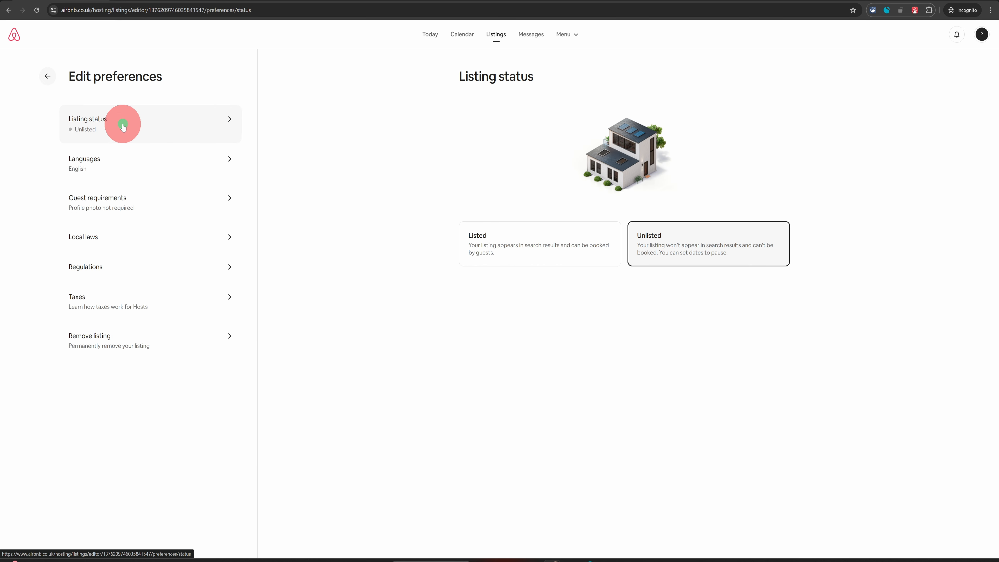
click(512, 243)
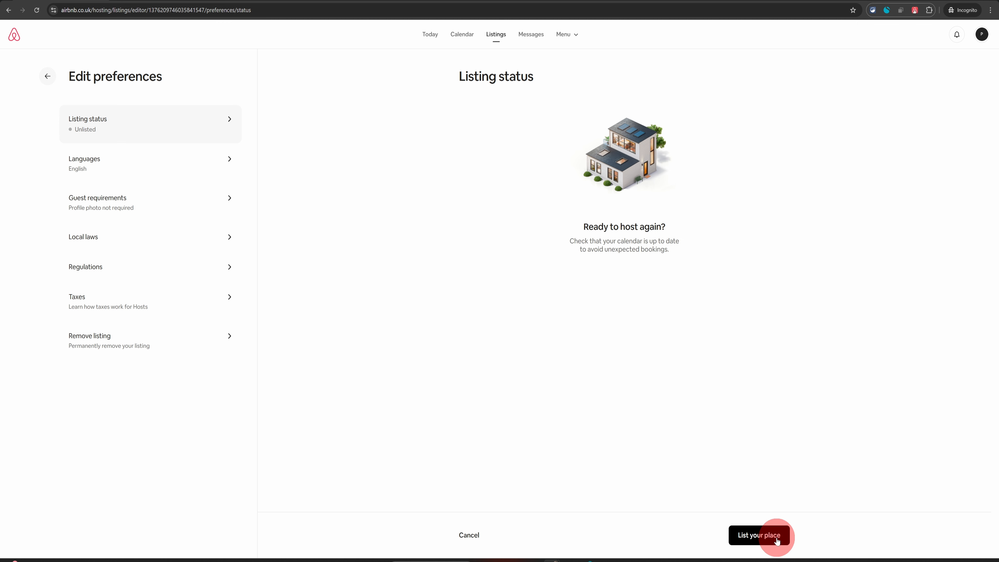